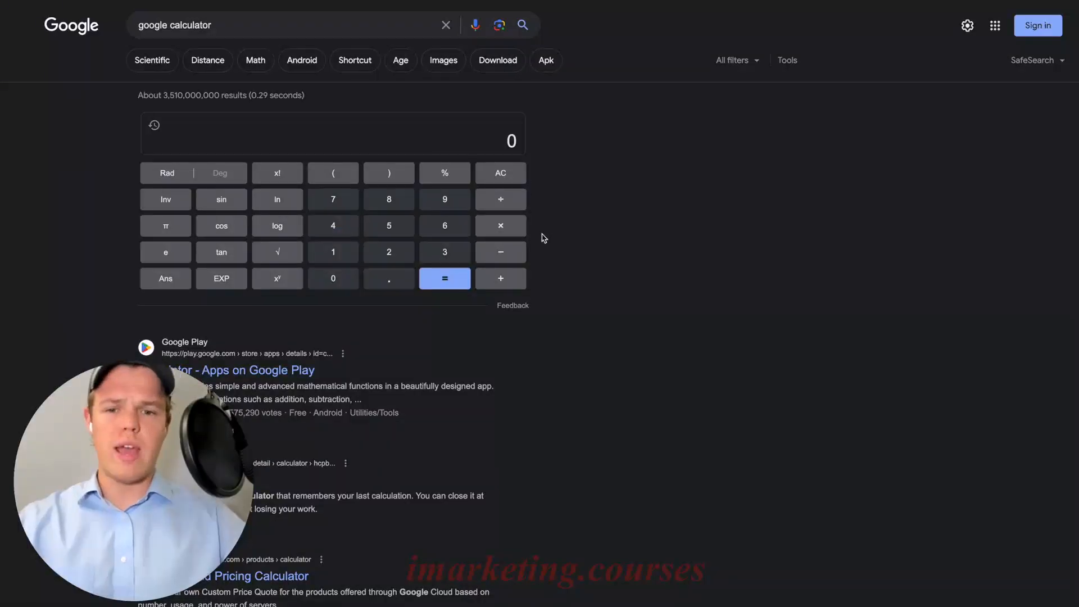
Switch to the Google calculator and divide 30 by 750 to work out the Starter plan's price per task.
{"action": "left_click", "coordinate": [447, 250]}
{"action": "left_click", "coordinate": [355, 278]}
{"action": "left_click", "coordinate": [502, 194]}
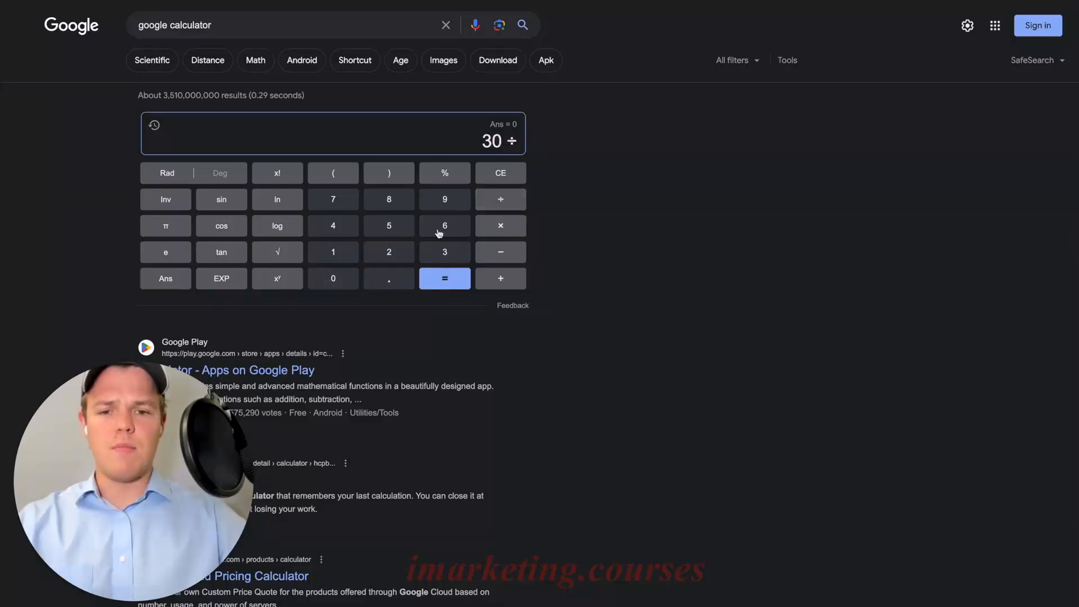
{"action": "left_click", "coordinate": [348, 206]}
{"action": "left_click", "coordinate": [389, 223]}
{"action": "left_click", "coordinate": [347, 279]}
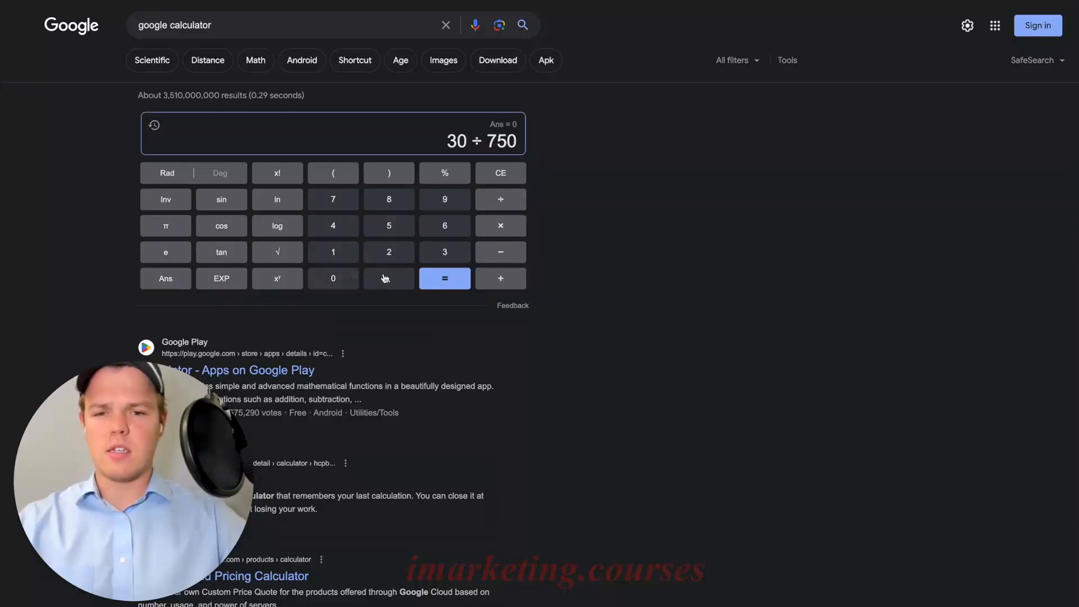
{"action": "left_click", "coordinate": [440, 278]}
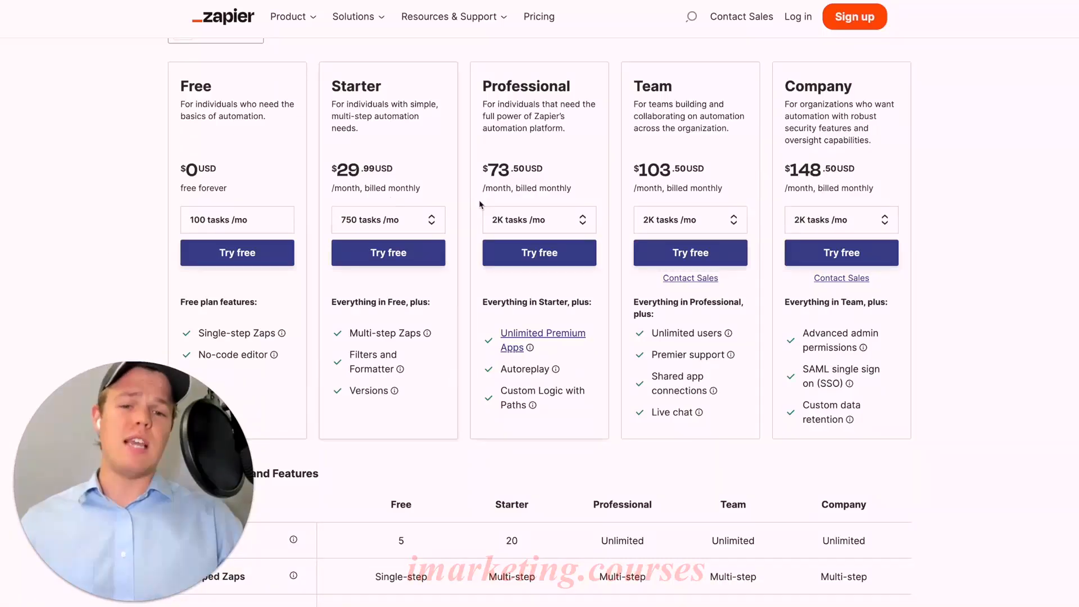
View the Professional plan's task tiers and calculate its price per task by dividing 73.50 by 2000.
{"action": "left_click", "coordinate": [537, 218]}
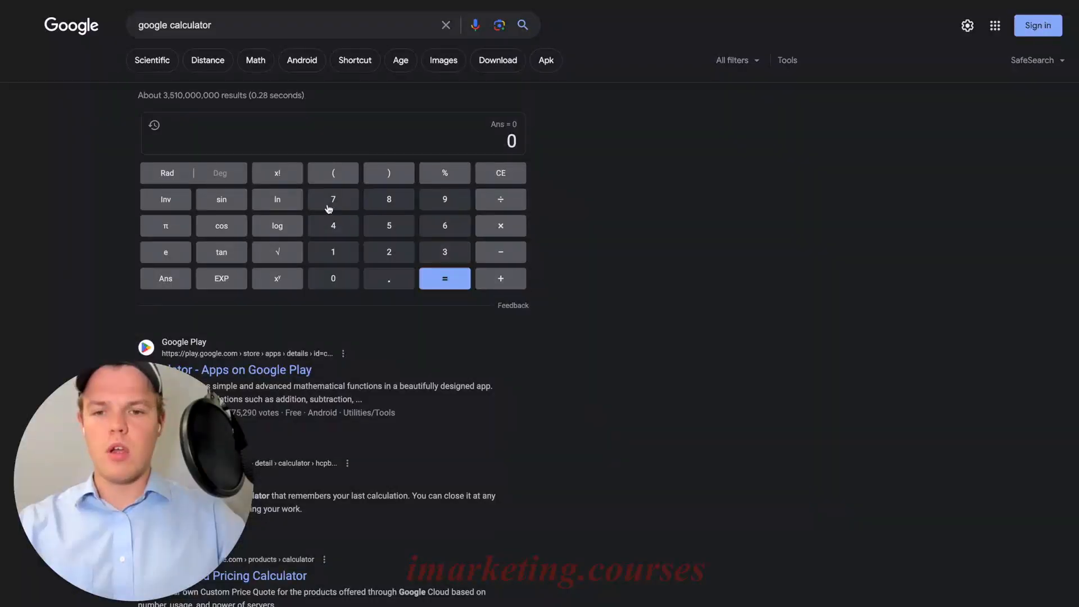
{"action": "left_click", "coordinate": [329, 208]}
{"action": "left_click", "coordinate": [436, 253]}
{"action": "left_click", "coordinate": [385, 278]}
{"action": "left_click", "coordinate": [392, 235]}
{"action": "left_click", "coordinate": [336, 279]}
{"action": "left_click", "coordinate": [502, 208]}
{"action": "left_click", "coordinate": [393, 259]}
{"action": "left_click", "coordinate": [343, 280]}
{"action": "left_click", "coordinate": [343, 280]}
{"action": "left_click", "coordinate": [343, 279]}
{"action": "left_click", "coordinate": [437, 283]}
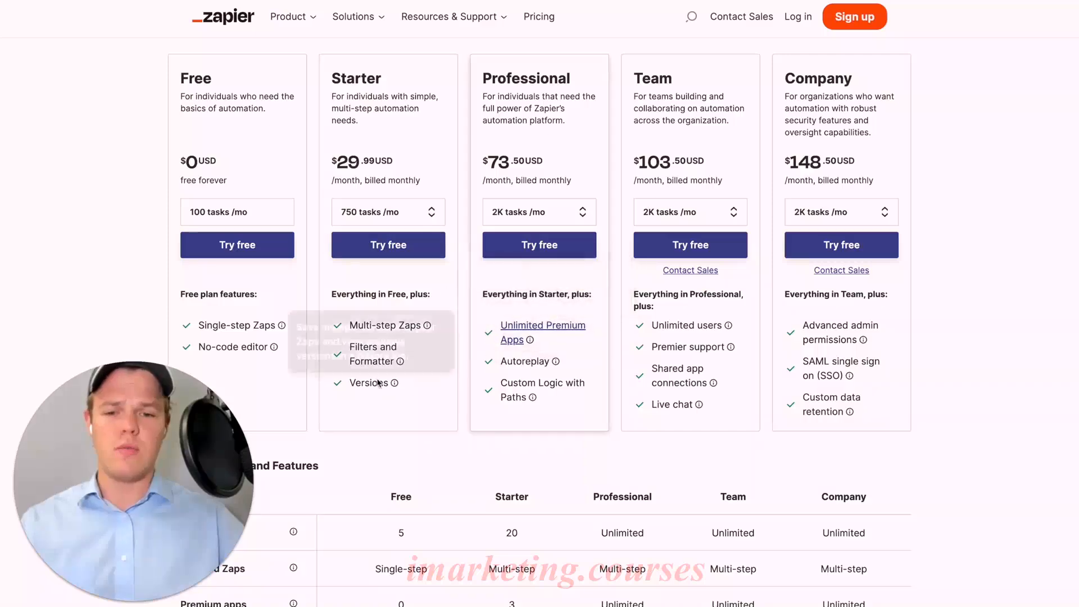
Examine the features included in each Zapier pricing plan and the usage limits in the plan comparison table.
{"action": "scroll", "coordinate": [470, 396], "scroll_direction": "down", "scroll_amount": 1}
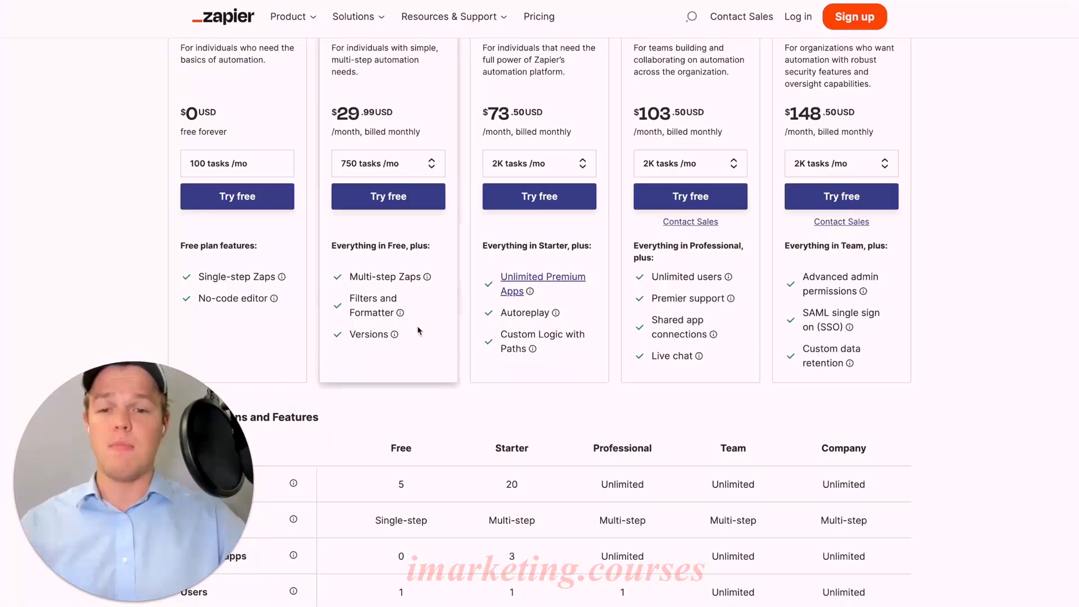
{"action": "mouse_move", "coordinate": [388, 314]}
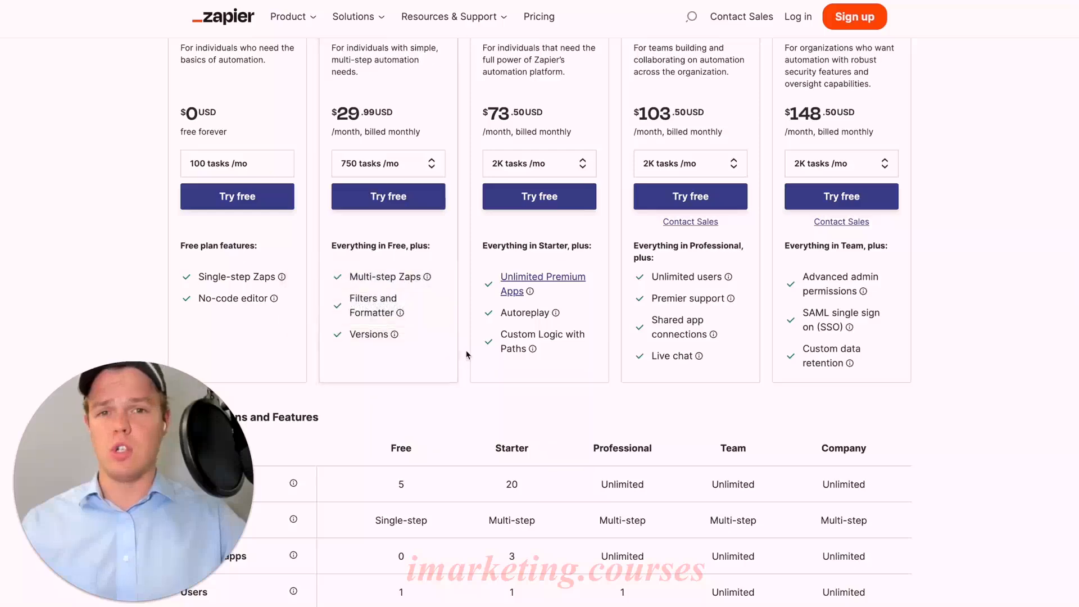
{"action": "scroll", "coordinate": [540, 318], "scroll_direction": "up", "scroll_amount": 1}
{"action": "scroll", "coordinate": [579, 318], "scroll_direction": "down", "scroll_amount": 1}
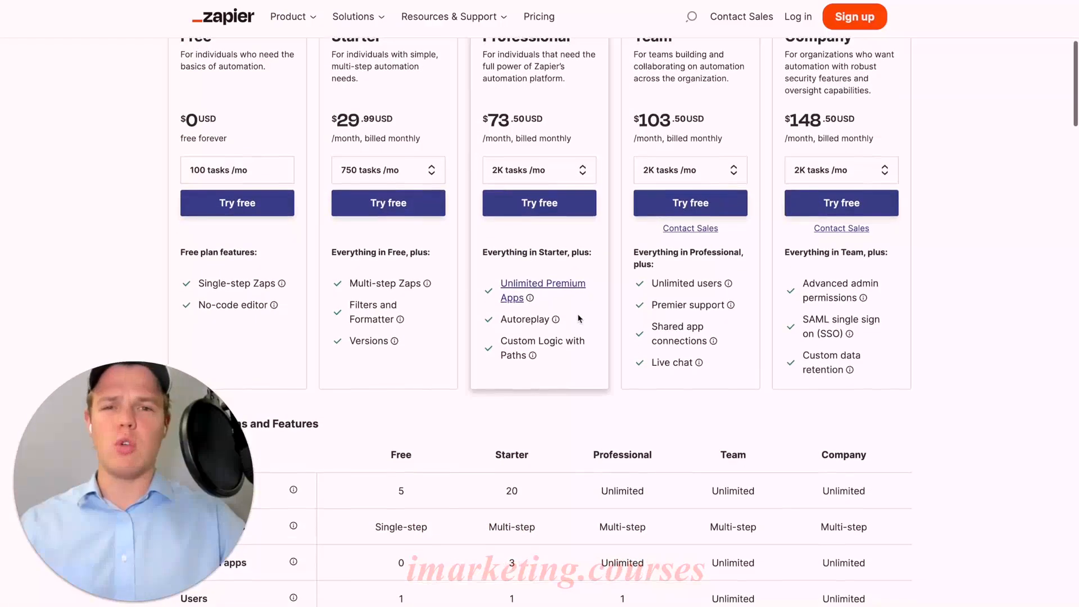
{"action": "mouse_move", "coordinate": [575, 306]}
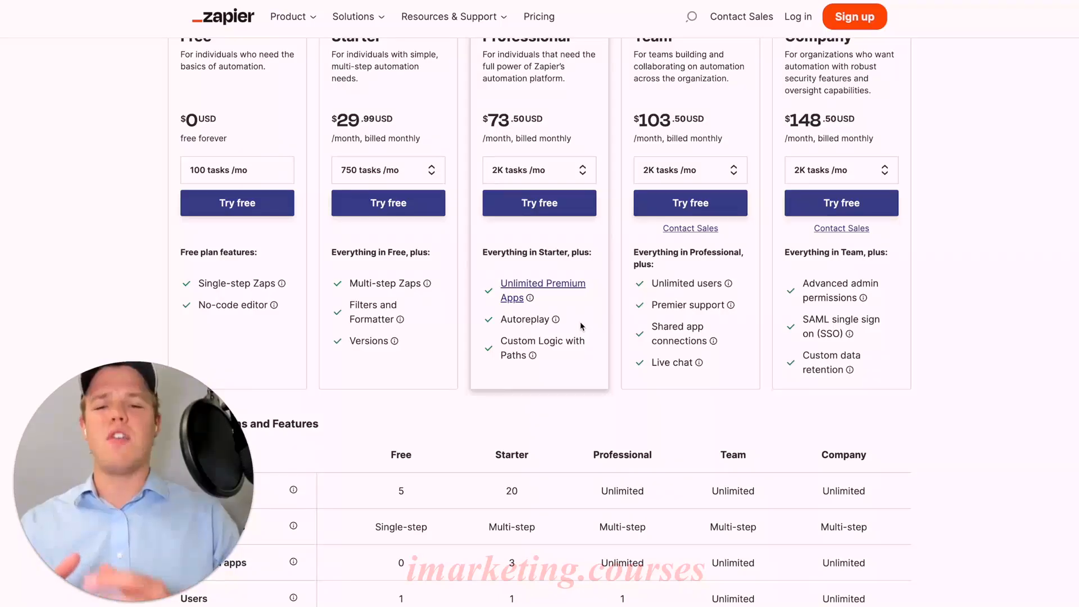
{"action": "scroll", "coordinate": [439, 291], "scroll_direction": "up", "scroll_amount": 1}
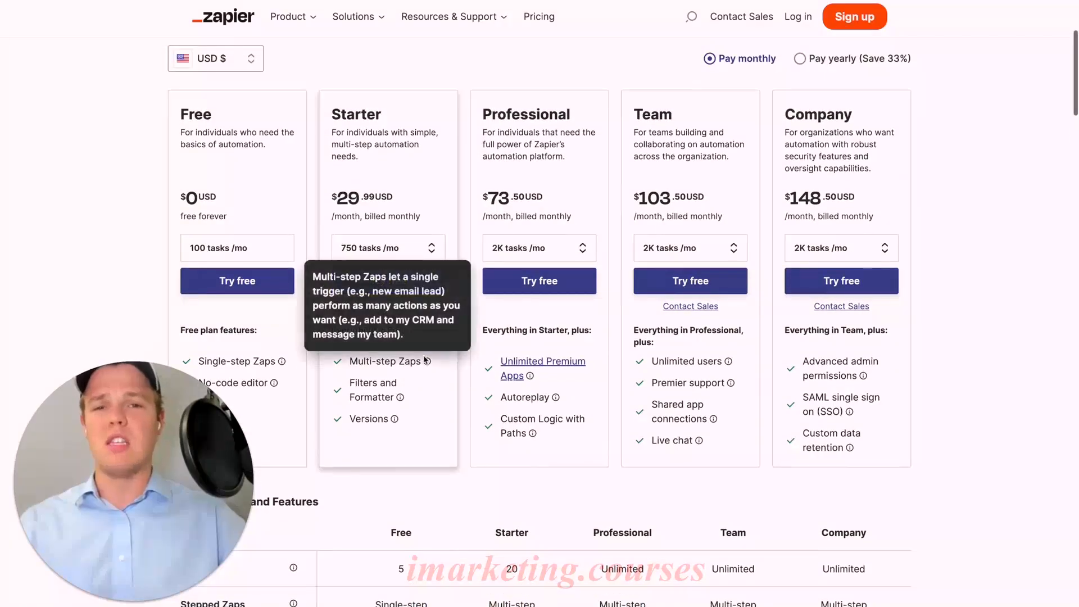
{"action": "mouse_move", "coordinate": [433, 389]}
{"action": "scroll", "coordinate": [612, 422], "scroll_direction": "up", "scroll_amount": 1}
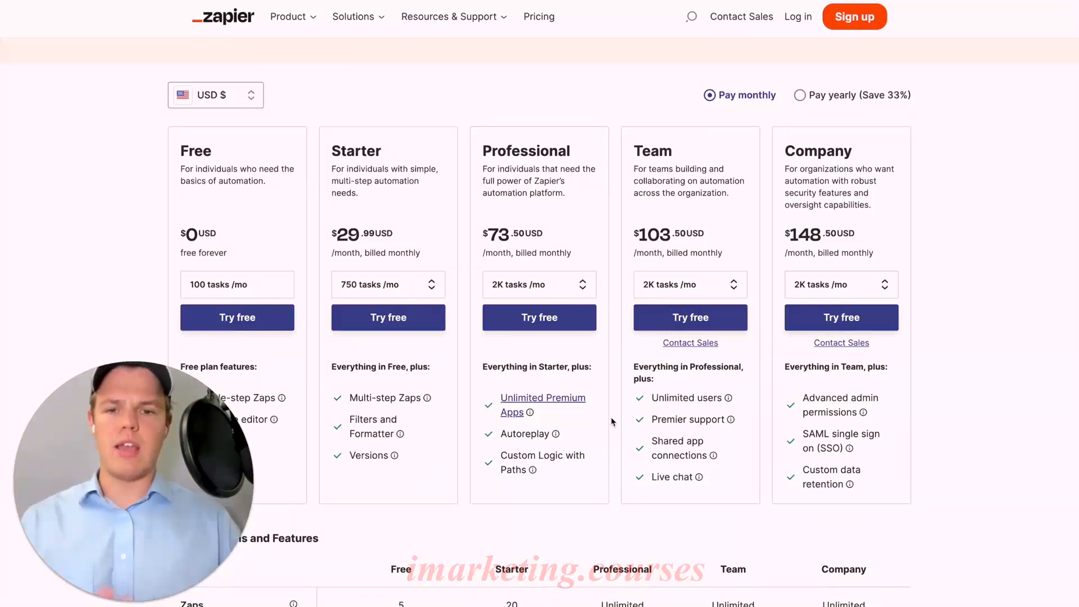
{"action": "scroll", "coordinate": [607, 427], "scroll_direction": "down", "scroll_amount": 1}
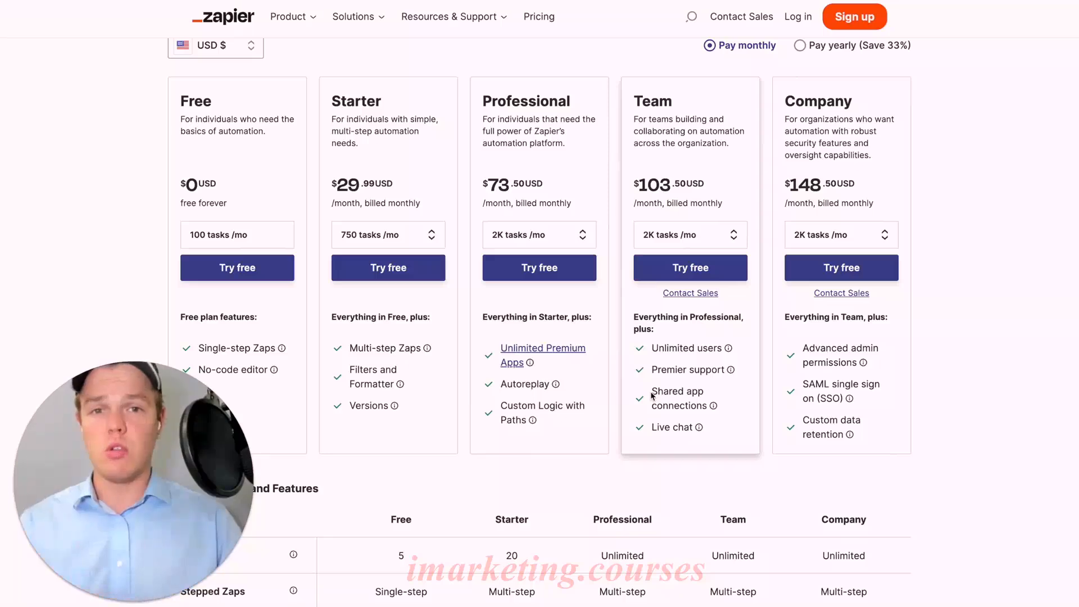
{"action": "scroll", "coordinate": [780, 336], "scroll_direction": "up", "scroll_amount": 1}
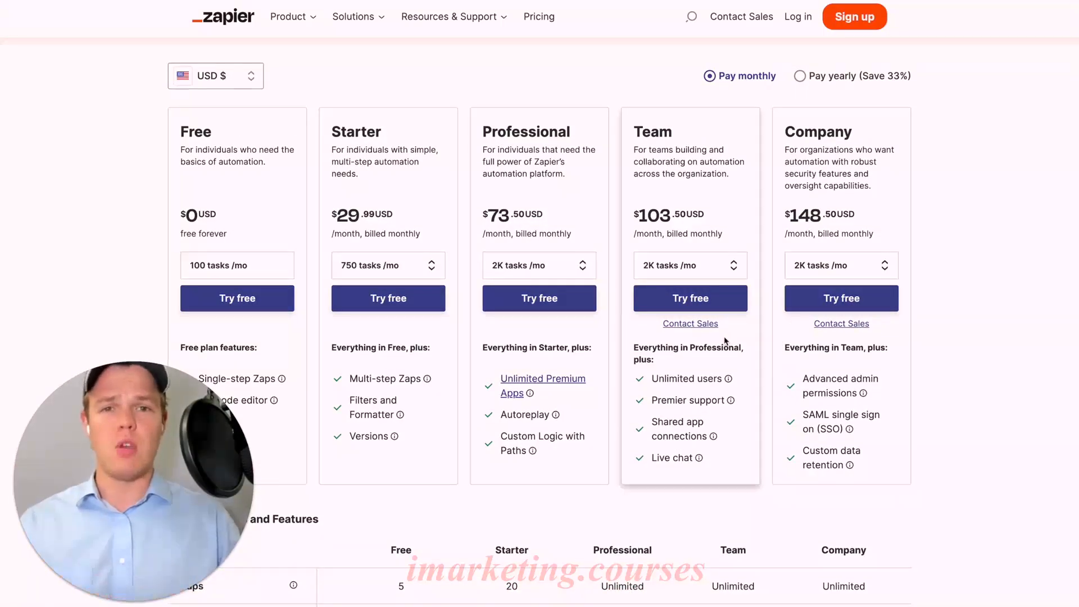
{"action": "scroll", "coordinate": [725, 341], "scroll_direction": "down", "scroll_amount": 8}
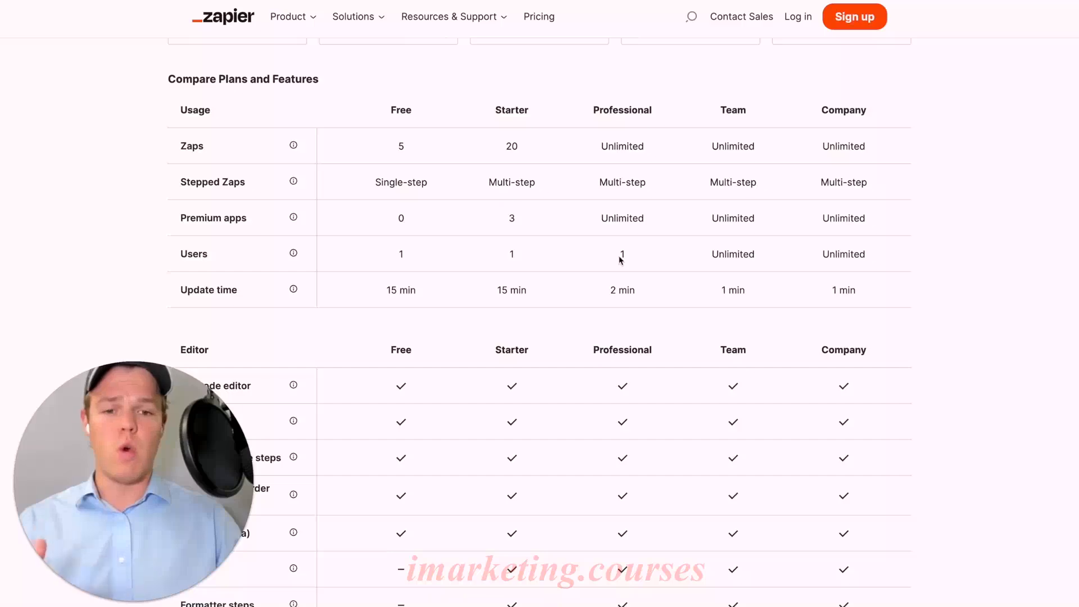
{"action": "scroll", "coordinate": [754, 275], "scroll_direction": "up", "scroll_amount": 7}
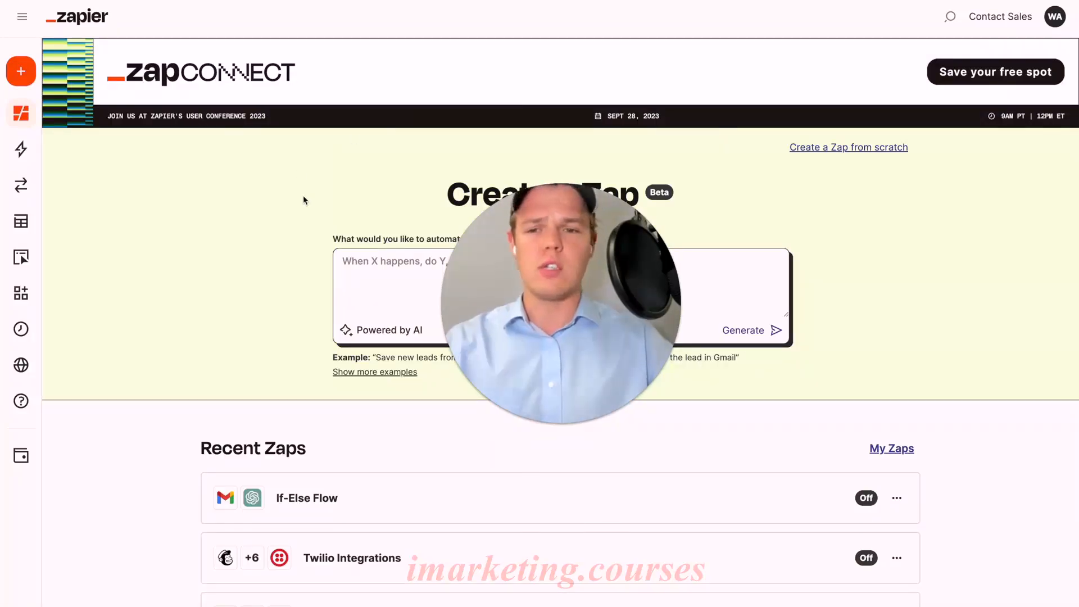
Look through the Zapier dashboard, including the Zap creation prompt, recent Zaps and recommended templates.
{"action": "scroll", "coordinate": [302, 195], "scroll_direction": "down", "scroll_amount": 3}
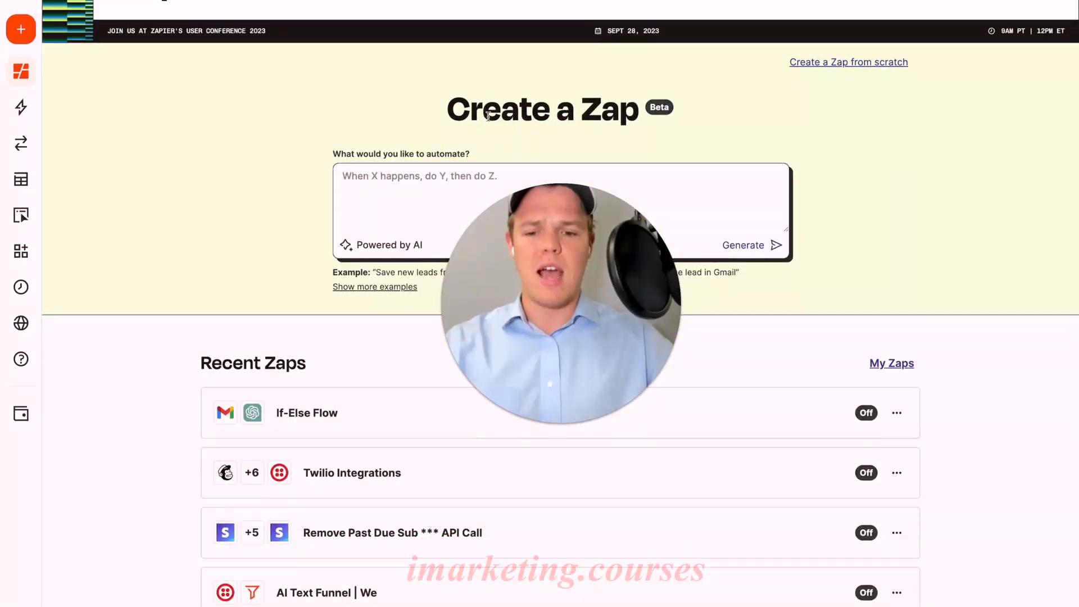
{"action": "scroll", "coordinate": [318, 161], "scroll_direction": "down", "scroll_amount": 5}
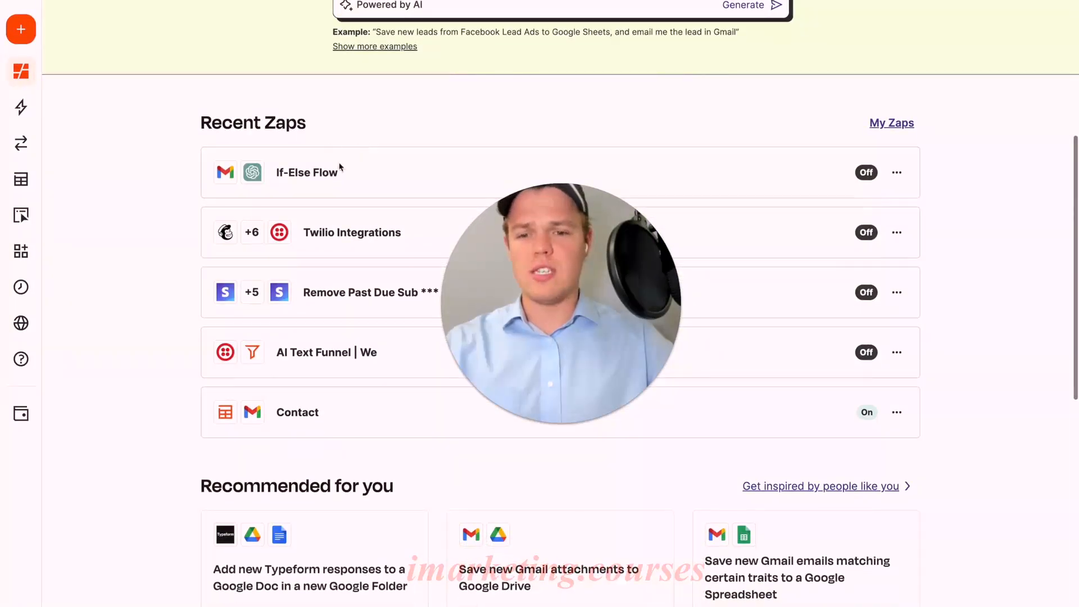
{"action": "scroll", "coordinate": [307, 146], "scroll_direction": "down", "scroll_amount": 7}
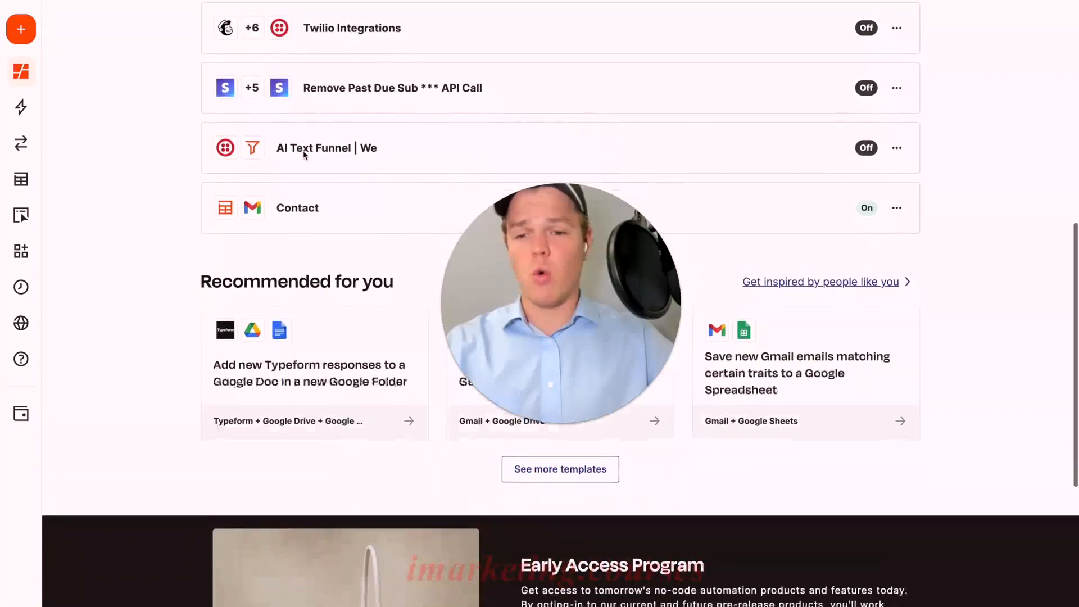
{"action": "scroll", "coordinate": [304, 154], "scroll_direction": "down", "scroll_amount": 1}
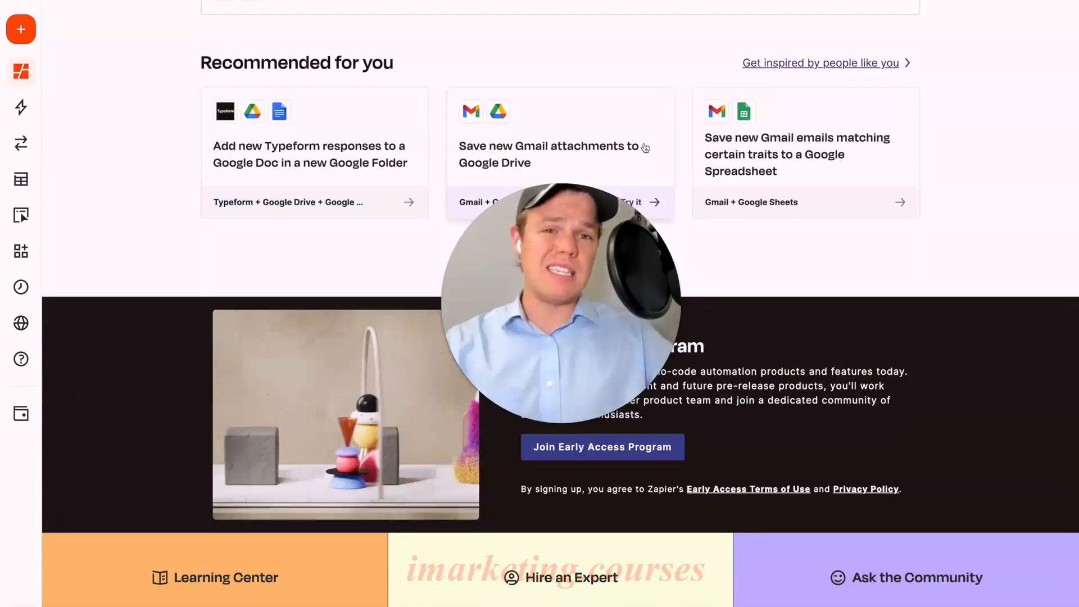
{"action": "scroll", "coordinate": [814, 260], "scroll_direction": "down", "scroll_amount": 2}
{"action": "scroll", "coordinate": [815, 260], "scroll_direction": "down", "scroll_amount": 1}
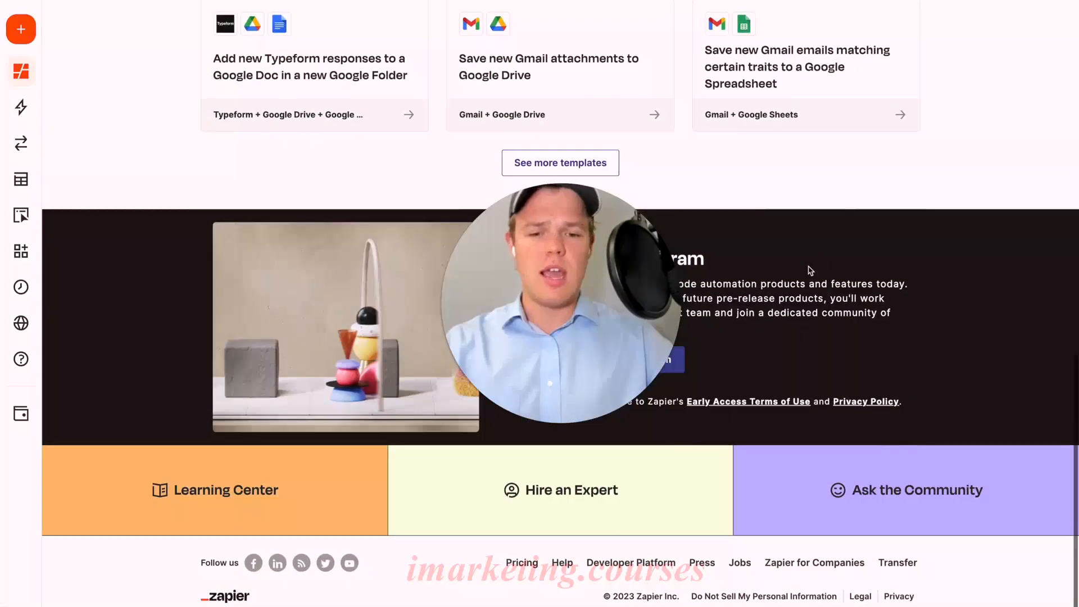
{"action": "left_click_drag", "start_coordinate": [556, 304], "coordinate": [214, 246]}
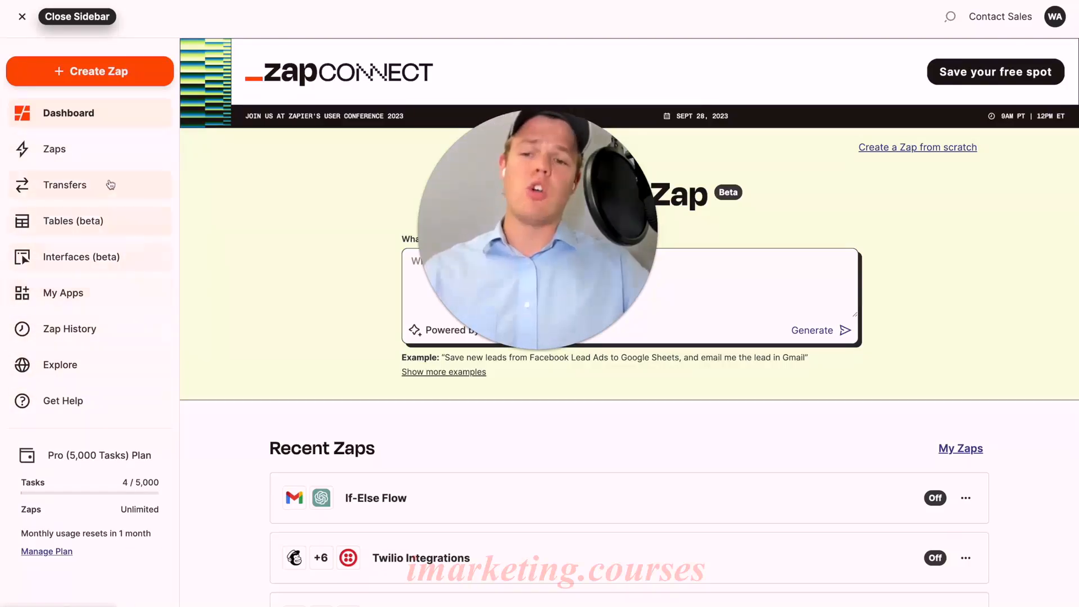
Go to the Zaps overview and add a private folder named Backend.
{"action": "left_click", "coordinate": [55, 149]}
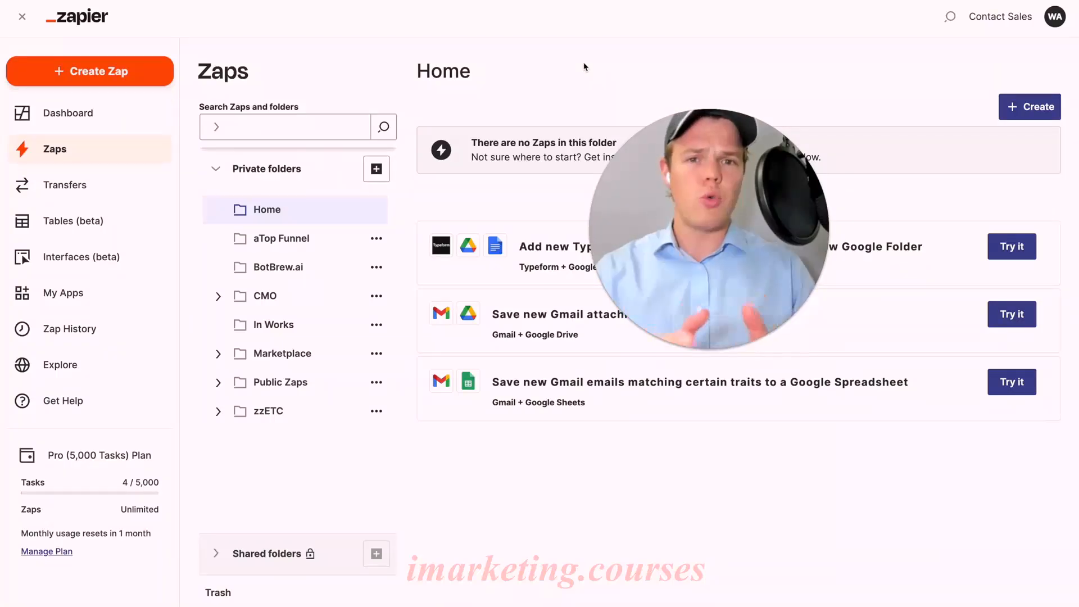
{"action": "left_click", "coordinate": [377, 172]}
{"action": "type", "text": "Backend"}
{"action": "key", "text": "Return"}
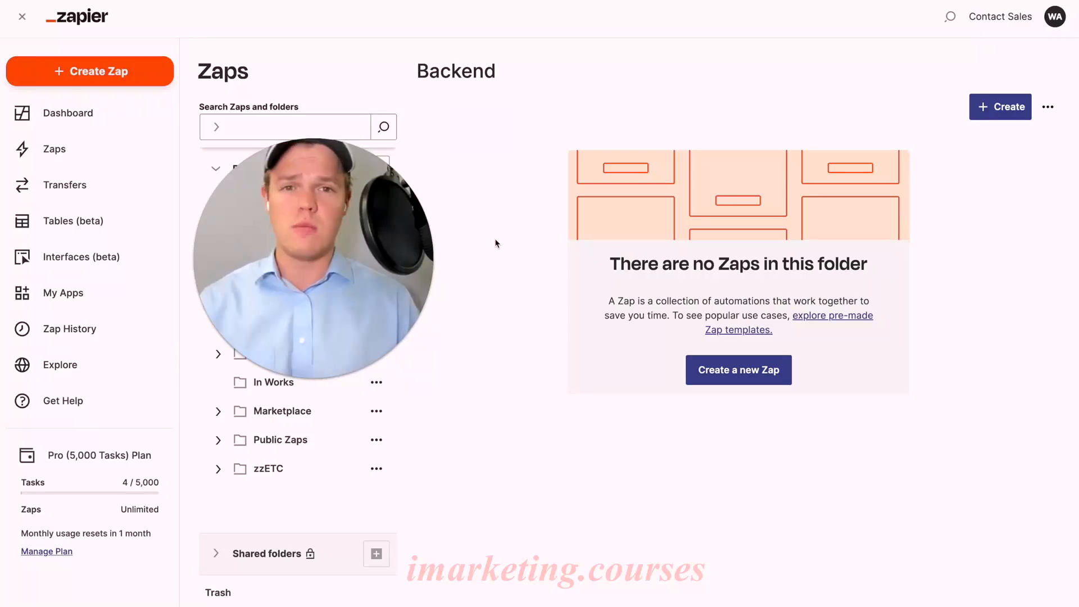
Add another private folder named Clients.
{"action": "left_click", "coordinate": [377, 169]}
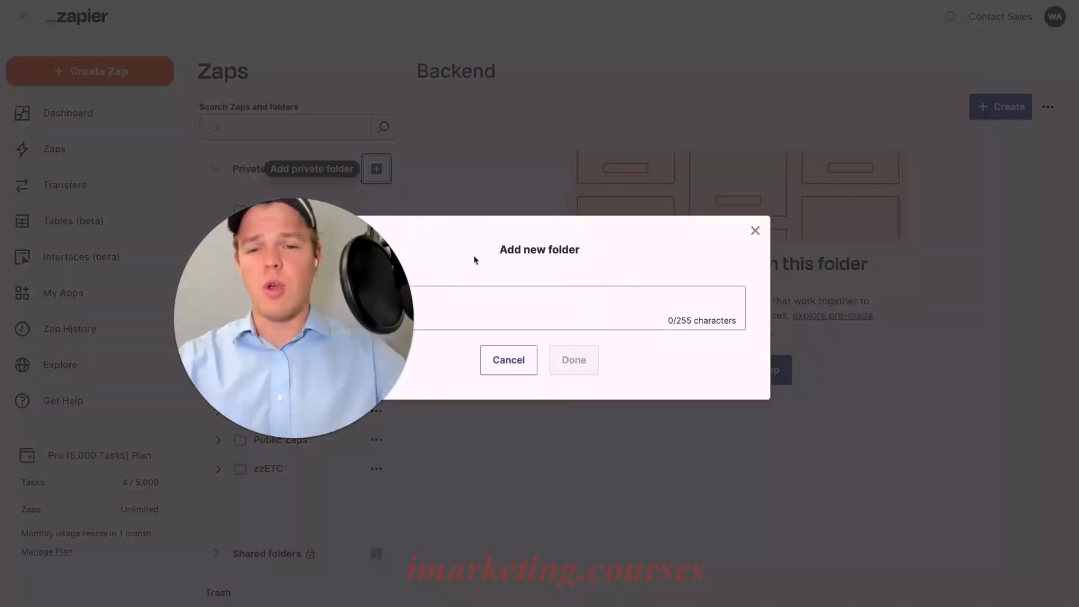
{"action": "type", "text": "Clients"}
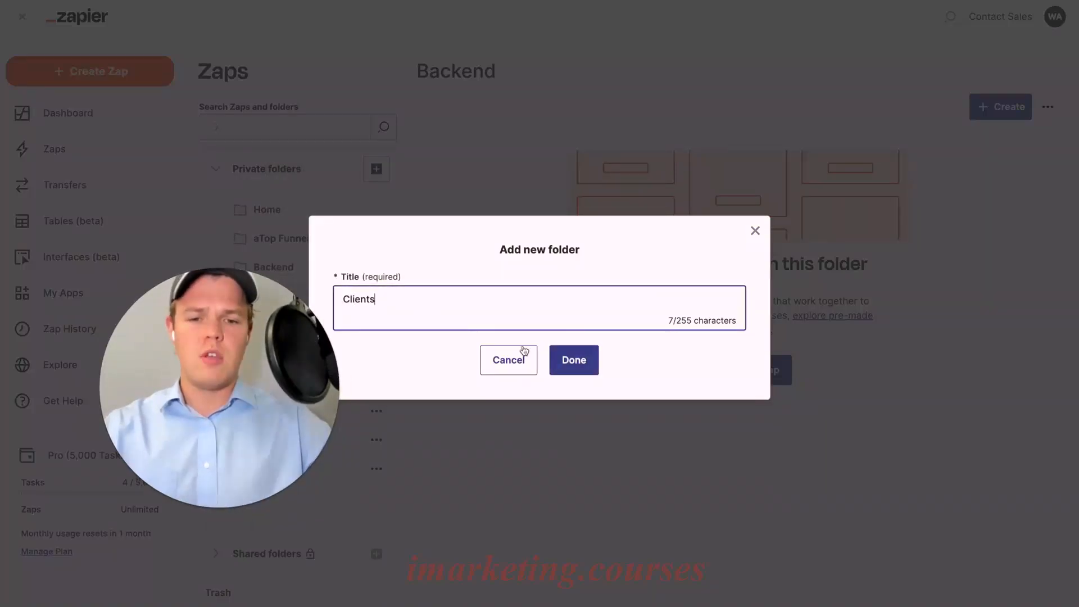
{"action": "left_click", "coordinate": [576, 361]}
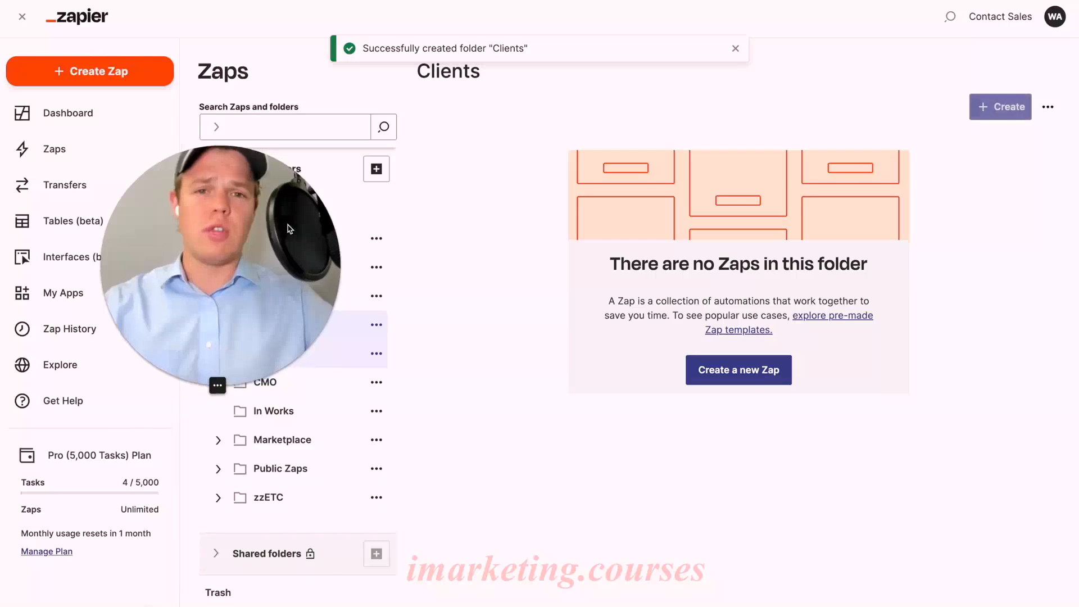
{"action": "left_click_drag", "start_coordinate": [287, 227], "coordinate": [305, 228]}
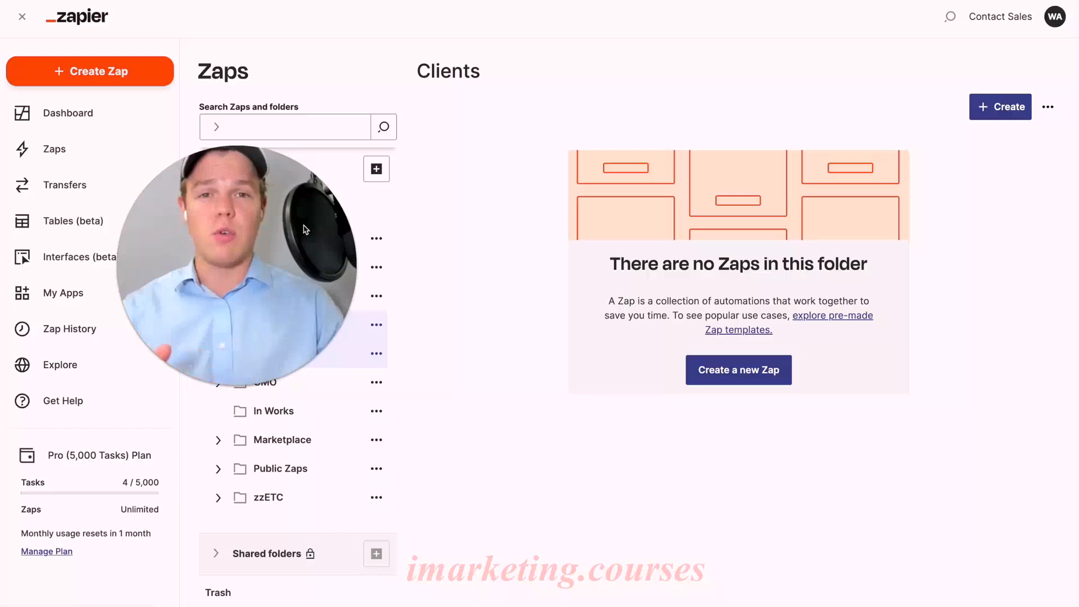
{"action": "left_click_drag", "start_coordinate": [319, 219], "coordinate": [655, 295]}
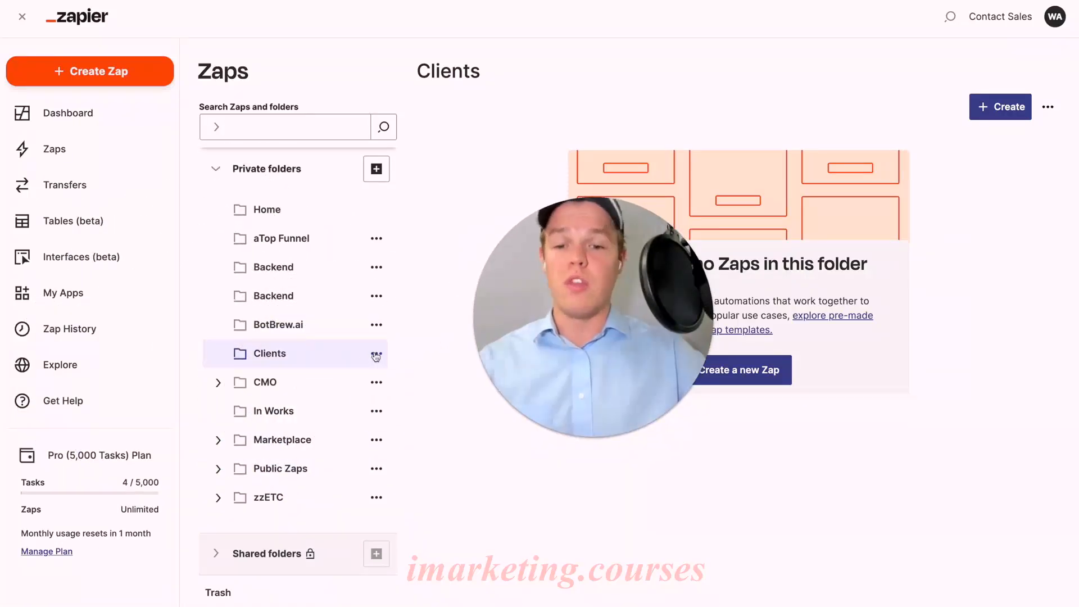
Add a subfolder named Apples Co inside the Clients folder, expand Clients and open the subfolder.
{"action": "left_click", "coordinate": [378, 354]}
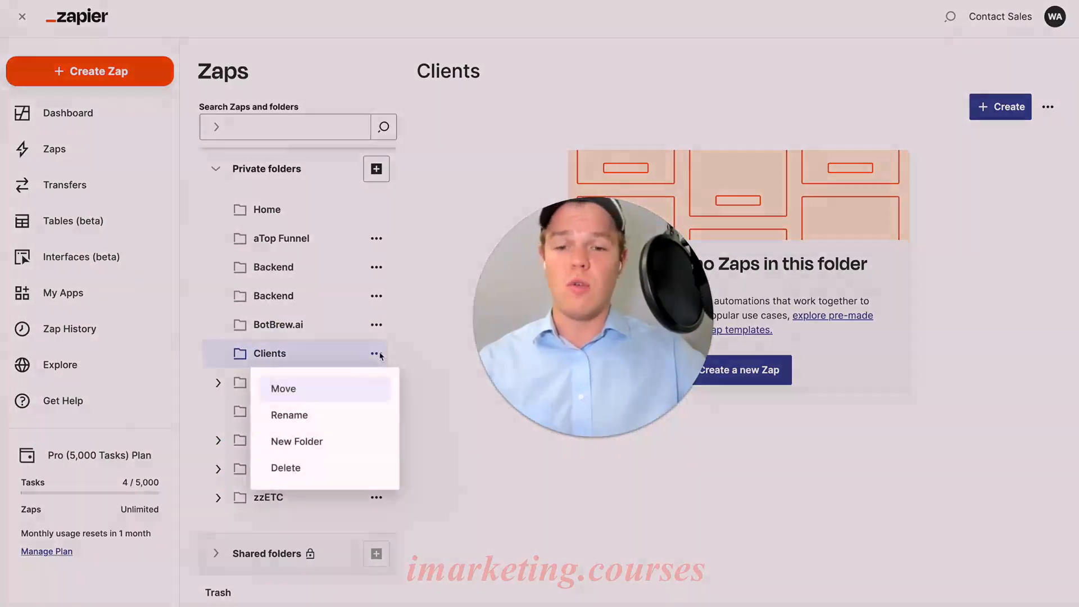
{"action": "left_click", "coordinate": [343, 441]}
{"action": "left_click_drag", "start_coordinate": [554, 353], "coordinate": [125, 382]}
{"action": "left_click", "coordinate": [420, 297]}
{"action": "type", "text": "Apples Co"}
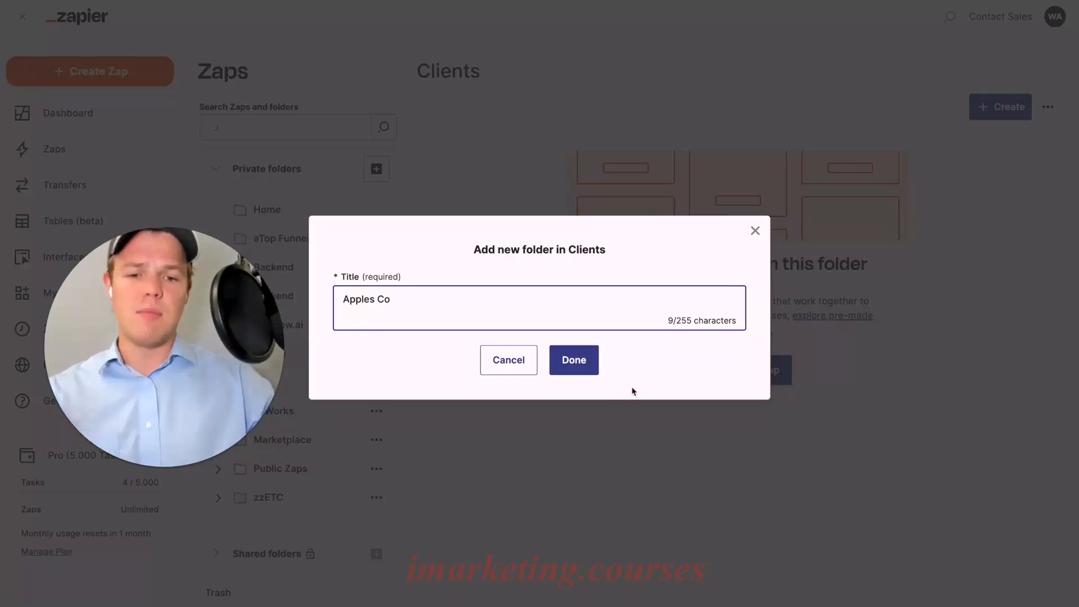
{"action": "left_click", "coordinate": [587, 368]}
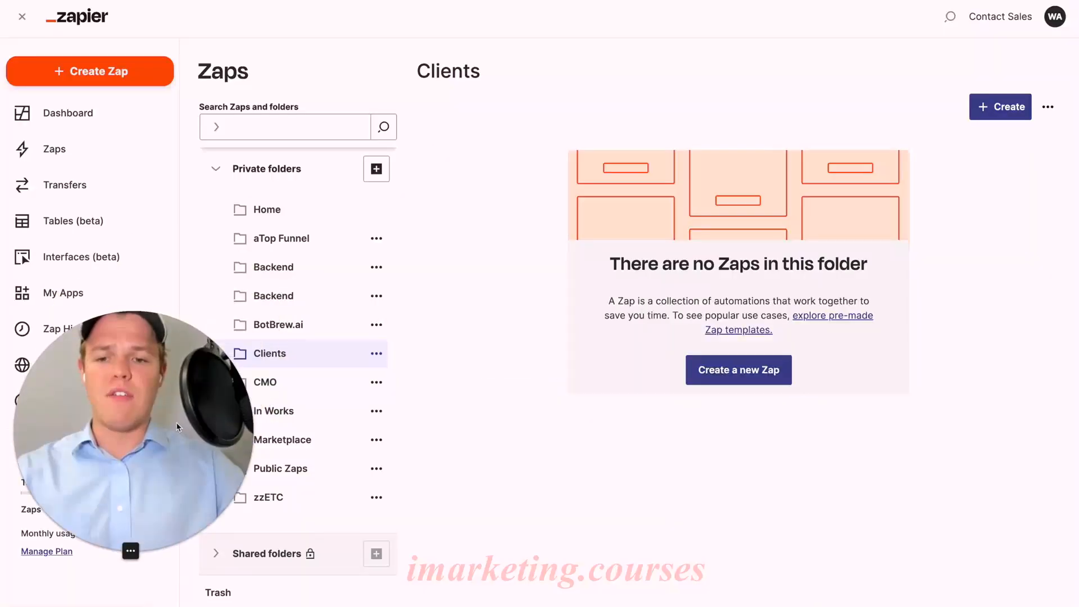
{"action": "left_click", "coordinate": [217, 324]}
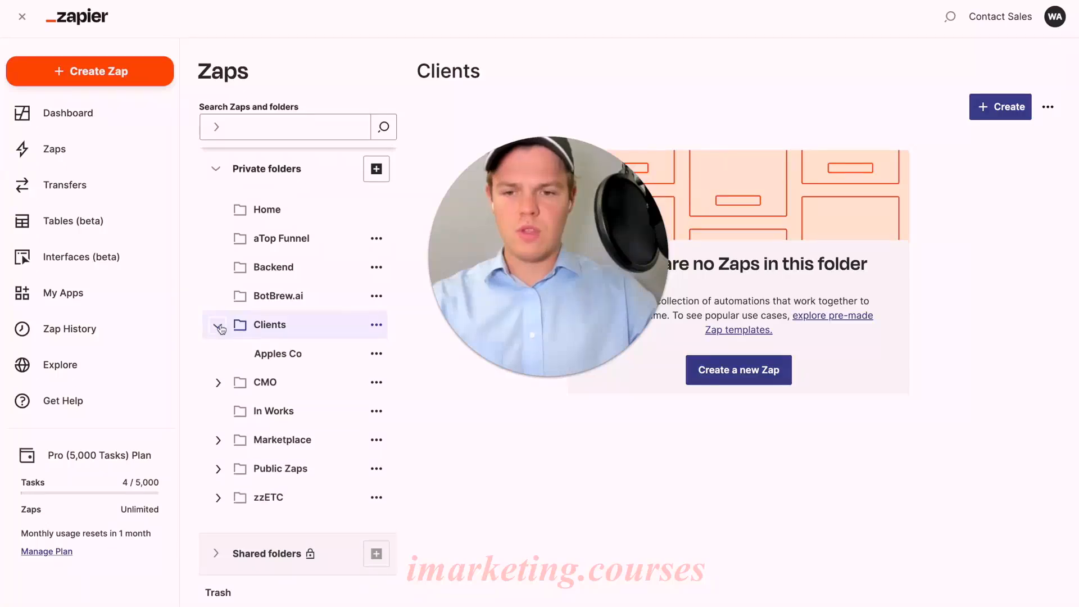
{"action": "left_click", "coordinate": [278, 353]}
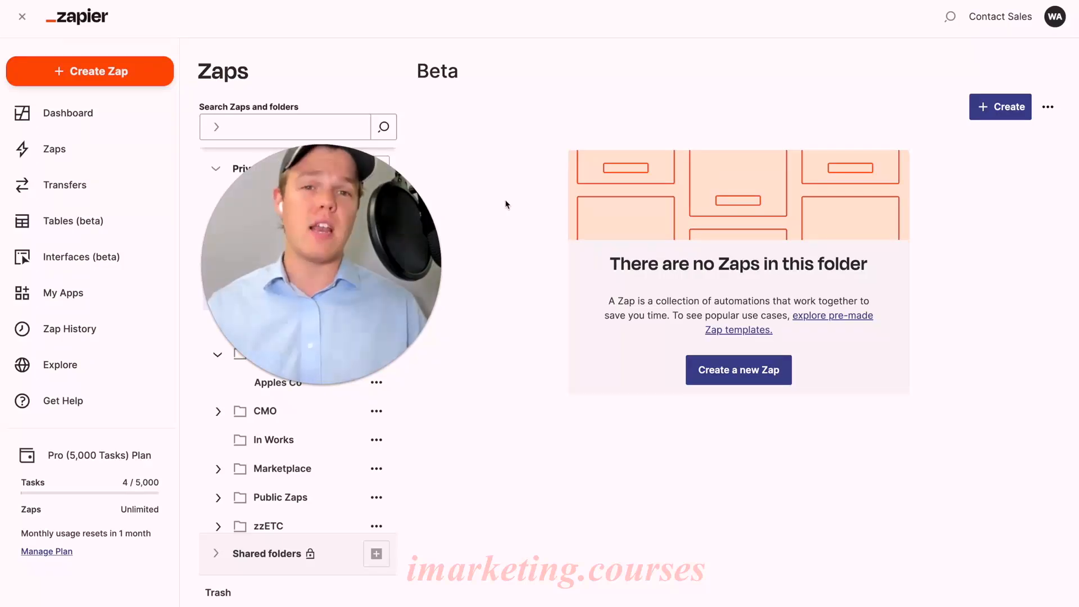
Create a new Zap and preview it in the Visual Editor before returning to the Classic Editor.
{"action": "left_click", "coordinate": [156, 82]}
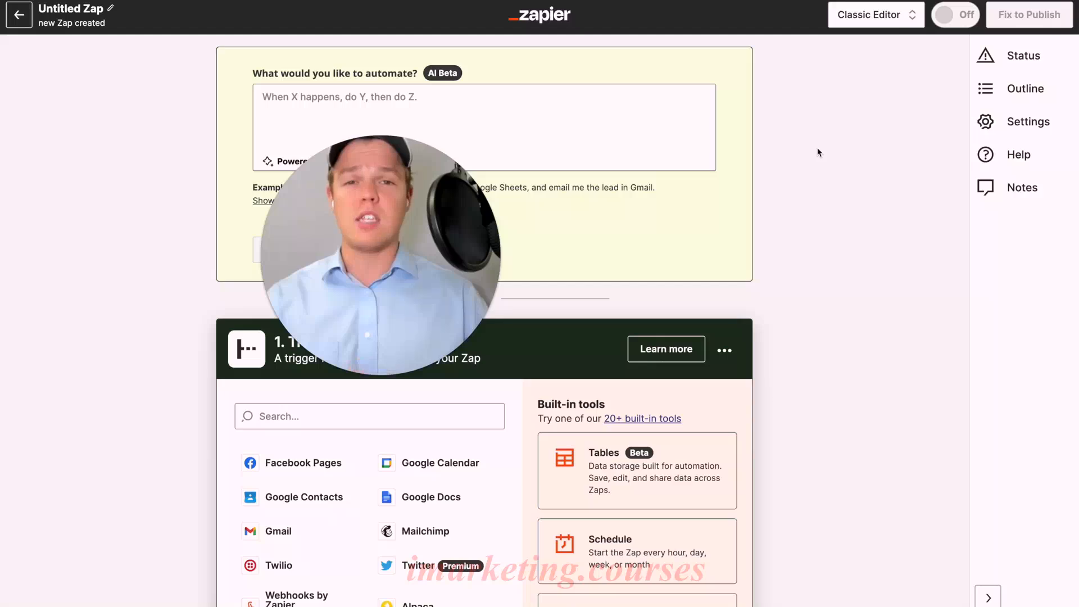
{"action": "left_click", "coordinate": [896, 25]}
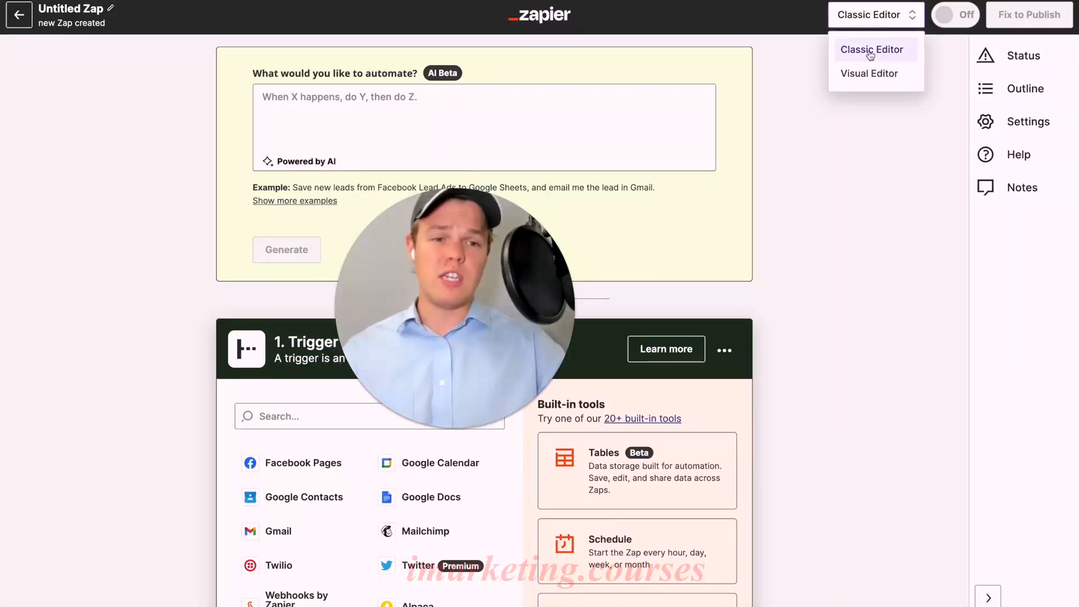
{"action": "left_click", "coordinate": [869, 73]}
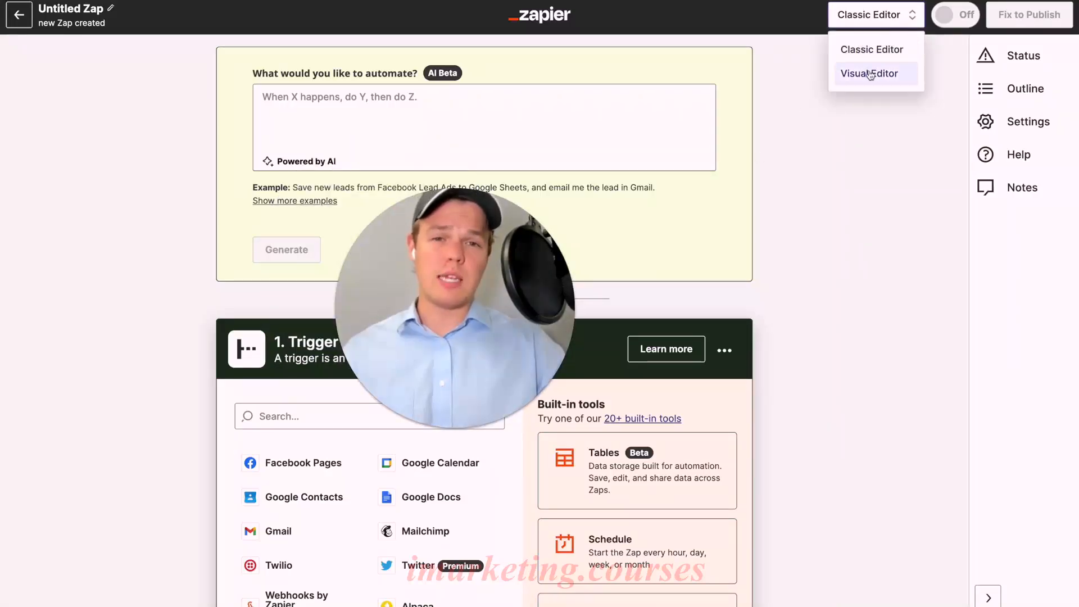
{"action": "left_click", "coordinate": [778, 165]}
{"action": "left_click_drag", "start_coordinate": [749, 282], "coordinate": [782, 315]}
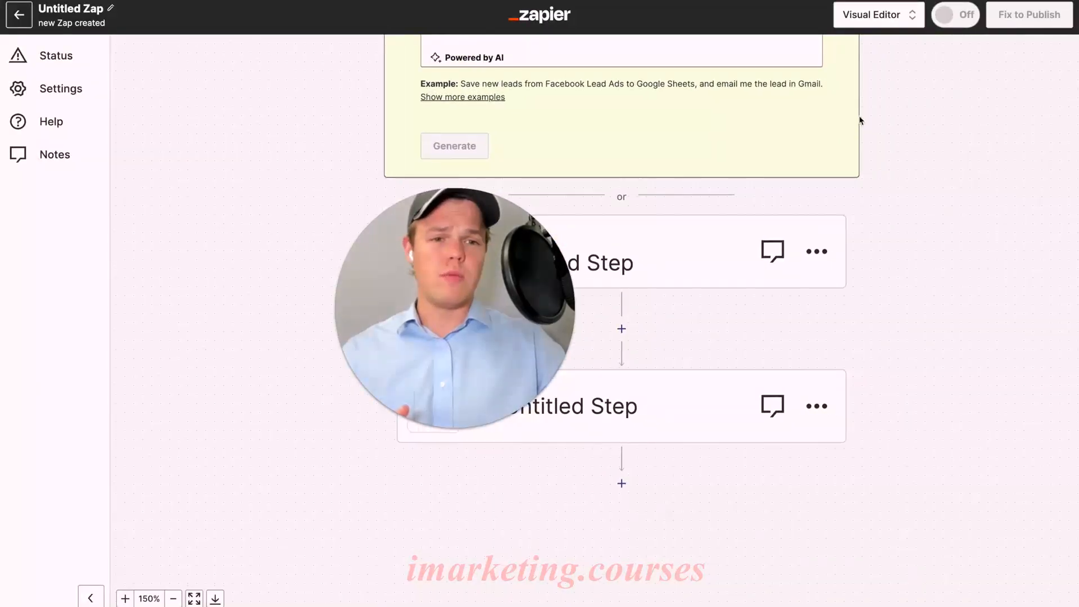
{"action": "left_click", "coordinate": [875, 15]}
{"action": "left_click", "coordinate": [869, 47]}
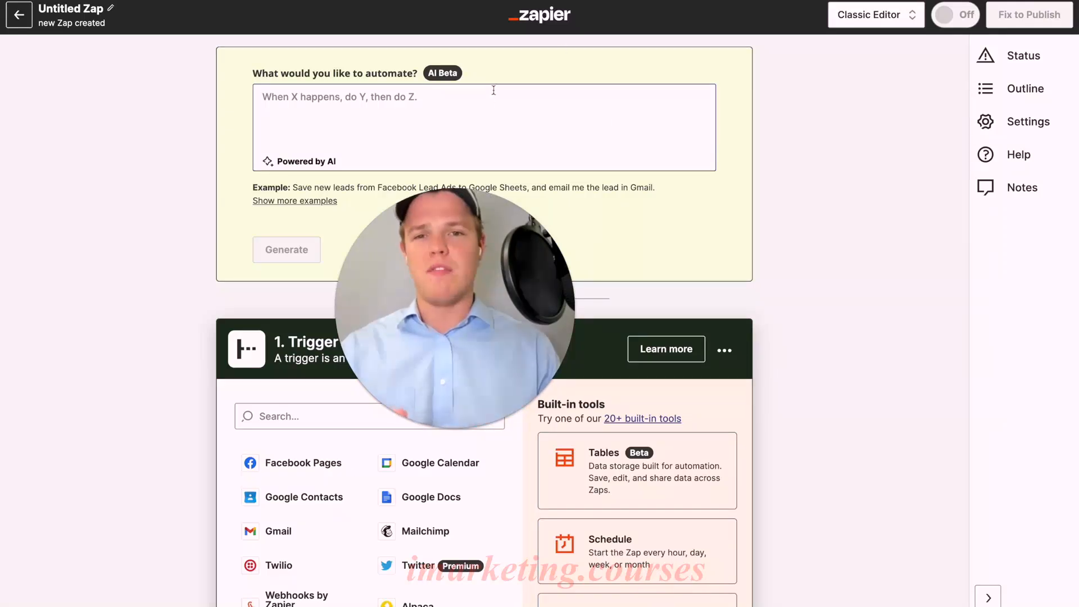
Rename the untitled Zap as Zap Name.
{"action": "scroll", "coordinate": [142, 137], "scroll_direction": "down", "scroll_amount": 2}
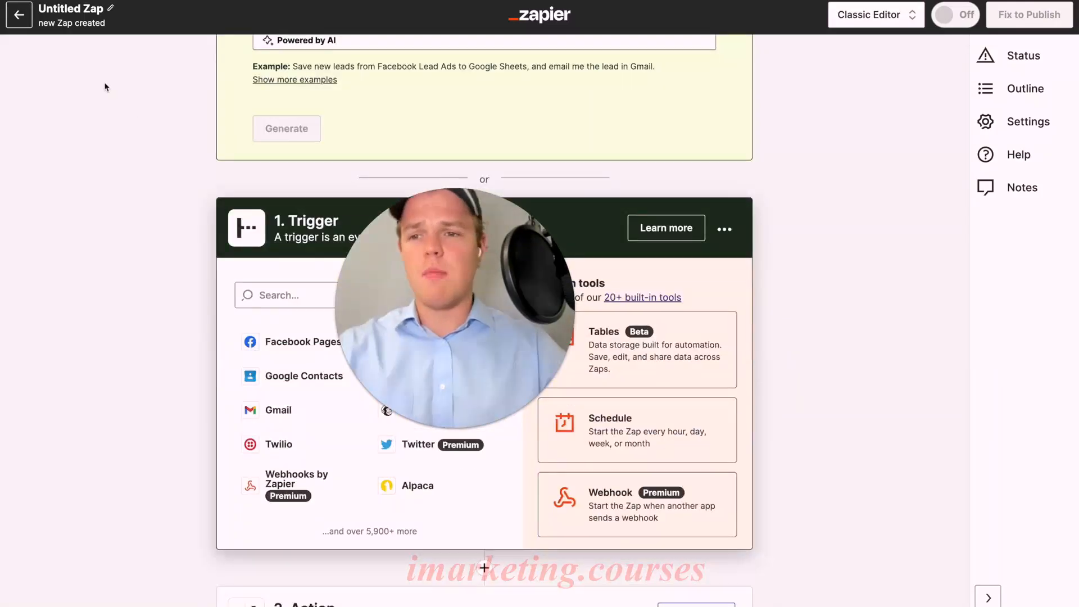
{"action": "left_click", "coordinate": [69, 10]}
{"action": "type", "text": "Zap Name"}
{"action": "left_click", "coordinate": [104, 104]}
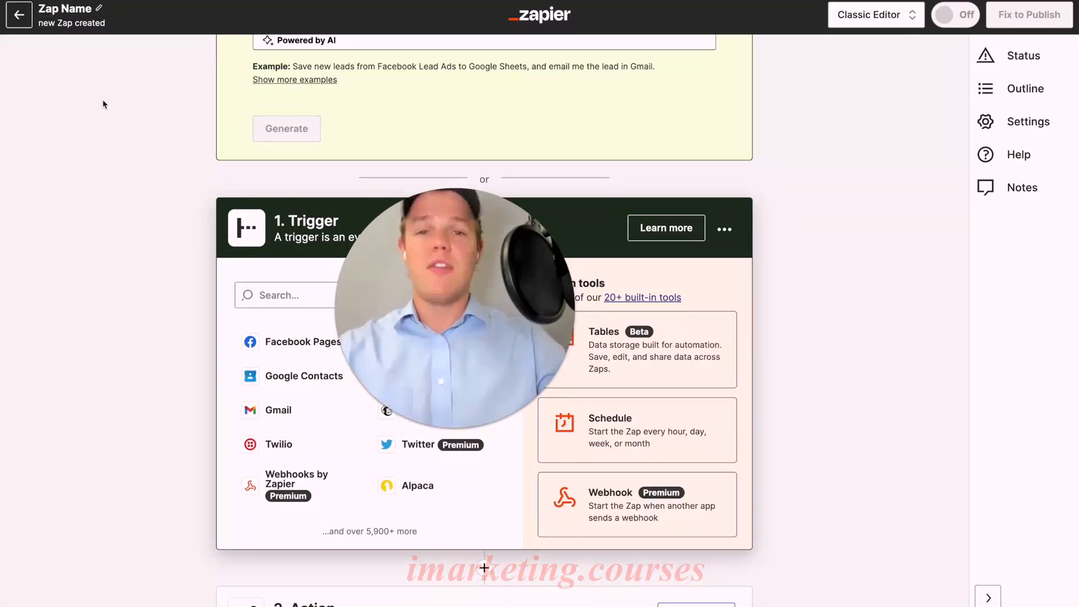
Review the Zap's status, step outline, settings, help options and notes.
{"action": "scroll", "coordinate": [103, 104], "scroll_direction": "up", "scroll_amount": 2}
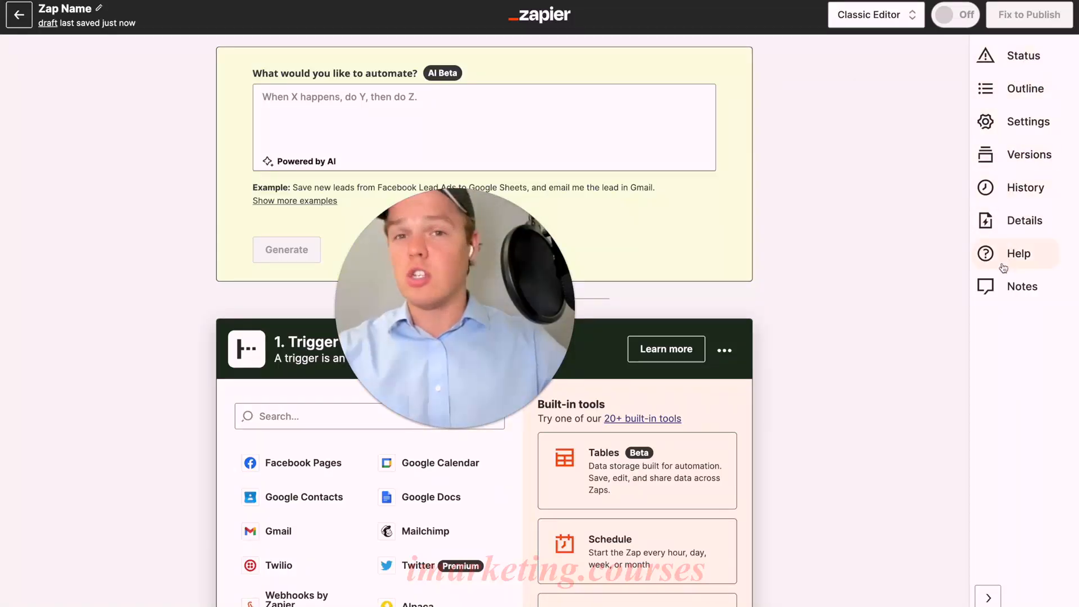
{"action": "left_click", "coordinate": [1020, 61]}
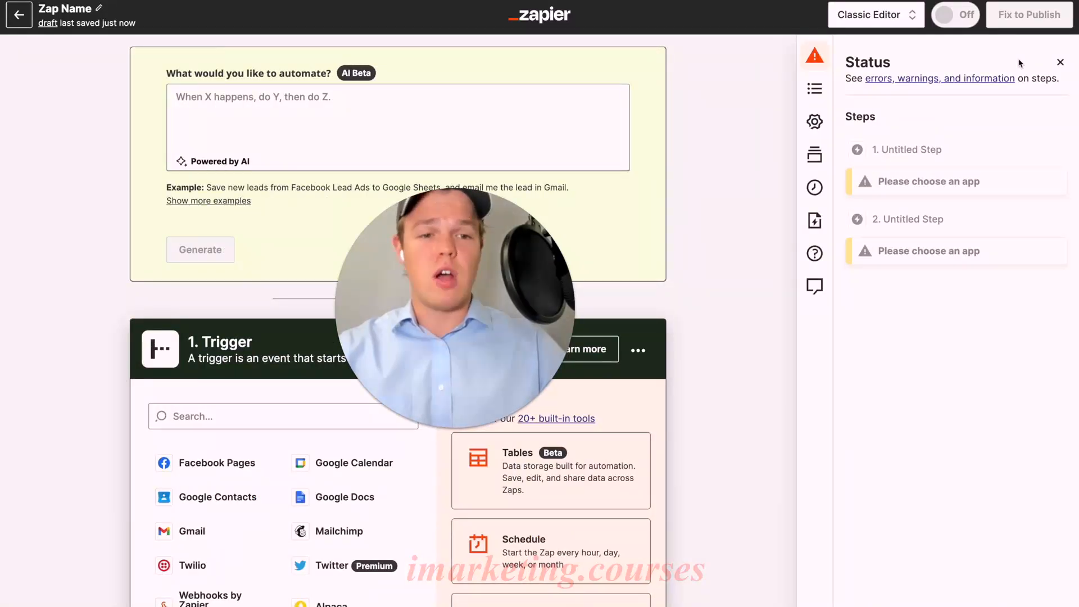
{"action": "left_click", "coordinate": [815, 91]}
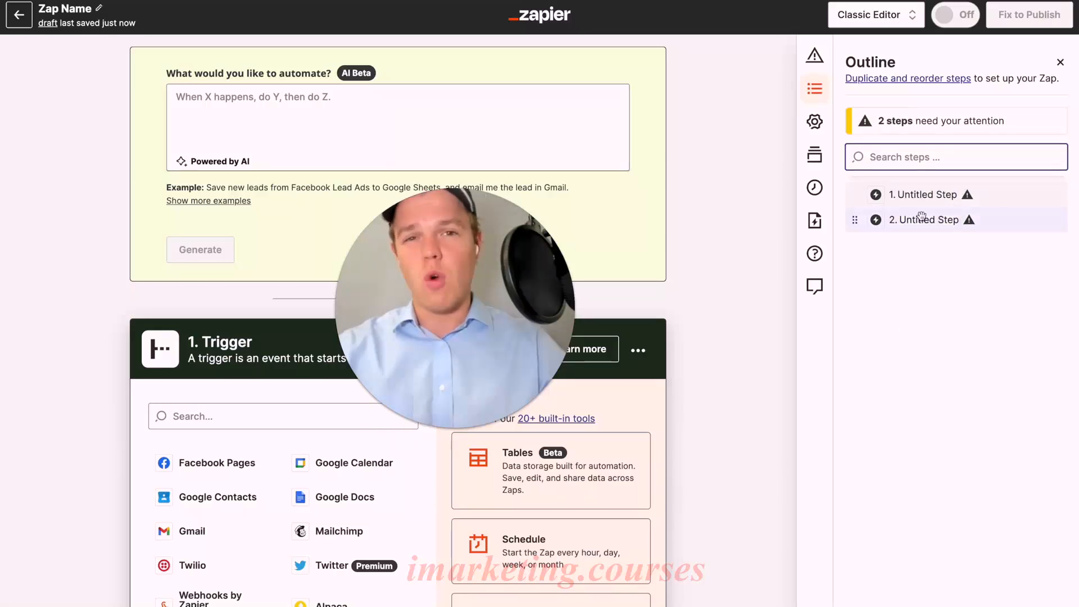
{"action": "left_click", "coordinate": [815, 122]}
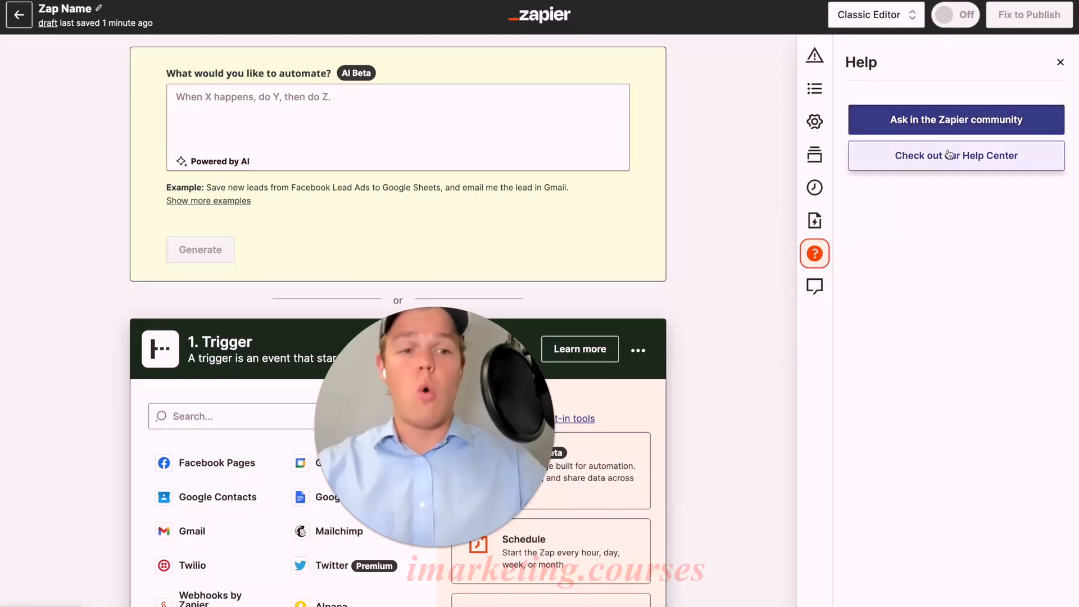
{"action": "left_click", "coordinate": [814, 286]}
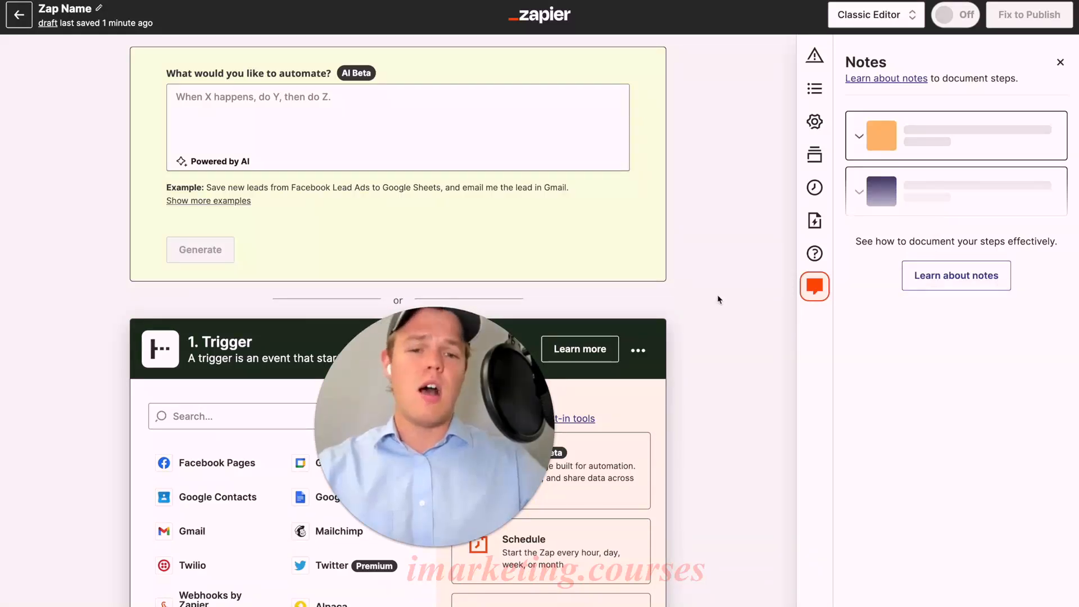
Set Schedule by Zapier as the trigger and add the note "Make sure to schedule on thursday." to that step.
{"action": "scroll", "coordinate": [717, 294], "scroll_direction": "down", "scroll_amount": 4}
{"action": "left_click", "coordinate": [615, 323]}
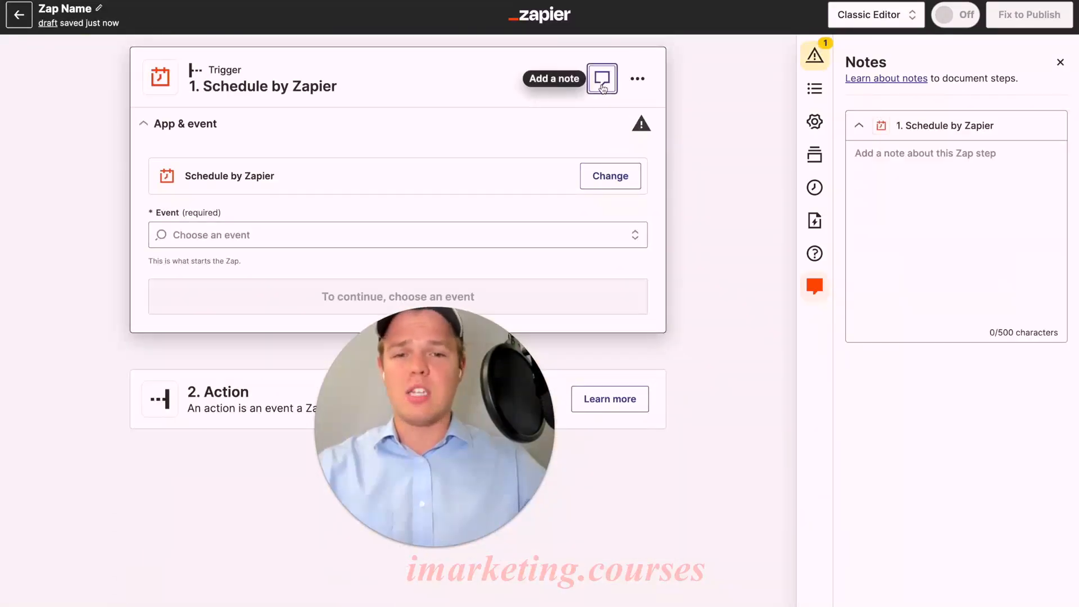
{"action": "left_click", "coordinate": [883, 174]}
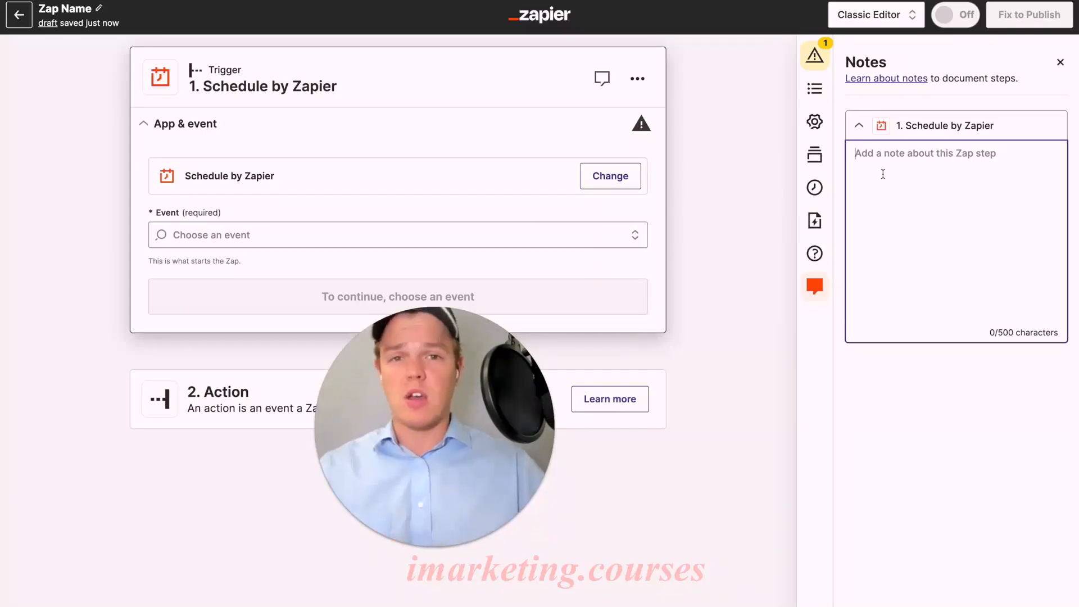
{"action": "type", "text": "Make sure to schedule on th"}
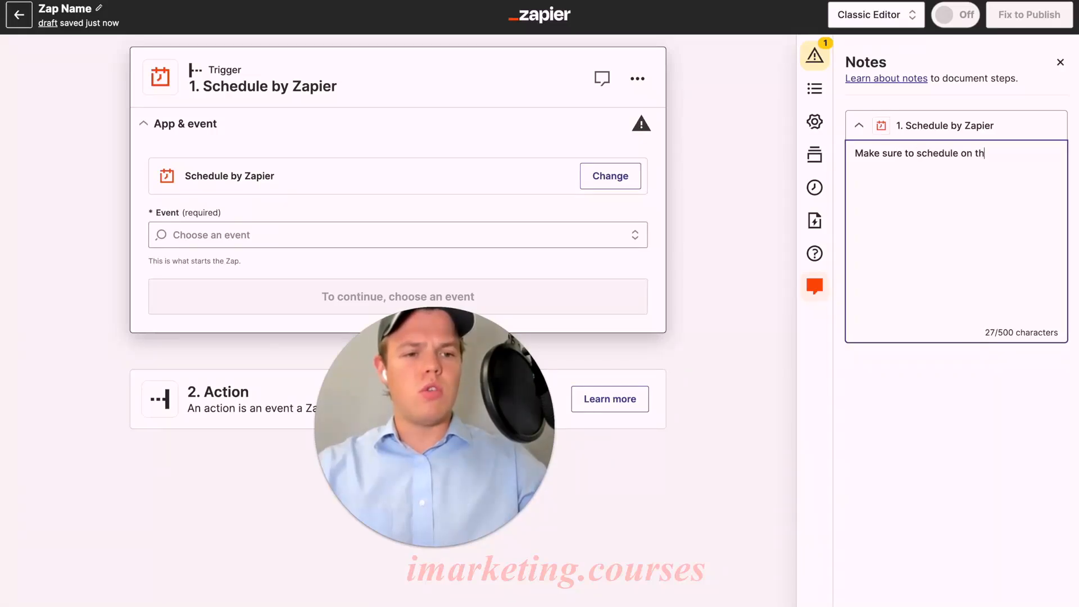
{"action": "type", "text": "ursday."}
{"action": "left_click", "coordinate": [997, 379]}
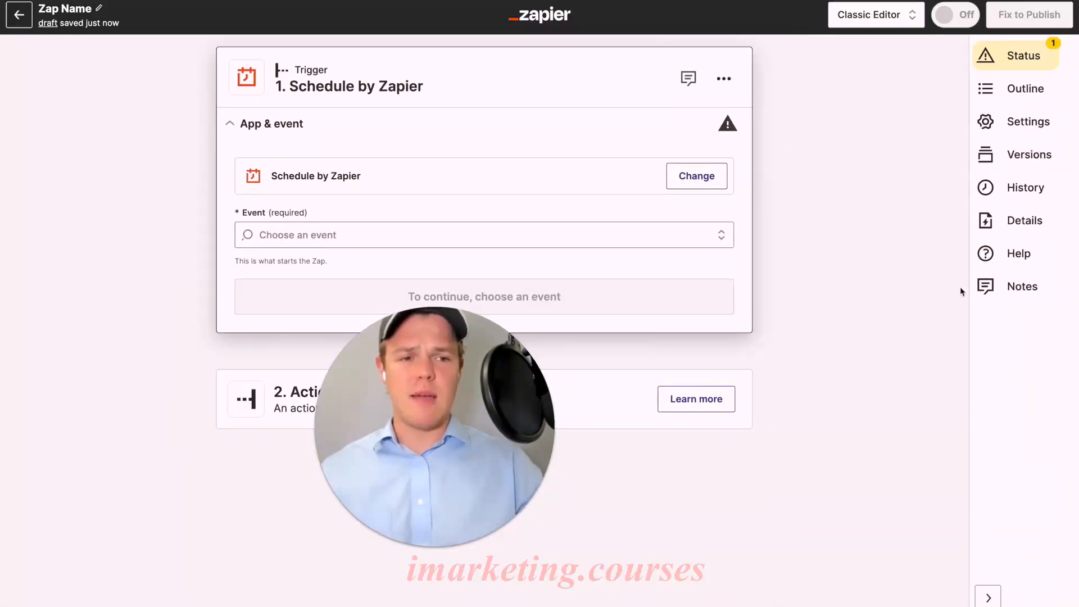
{"action": "left_click", "coordinate": [988, 597]}
{"action": "left_click", "coordinate": [1058, 597]}
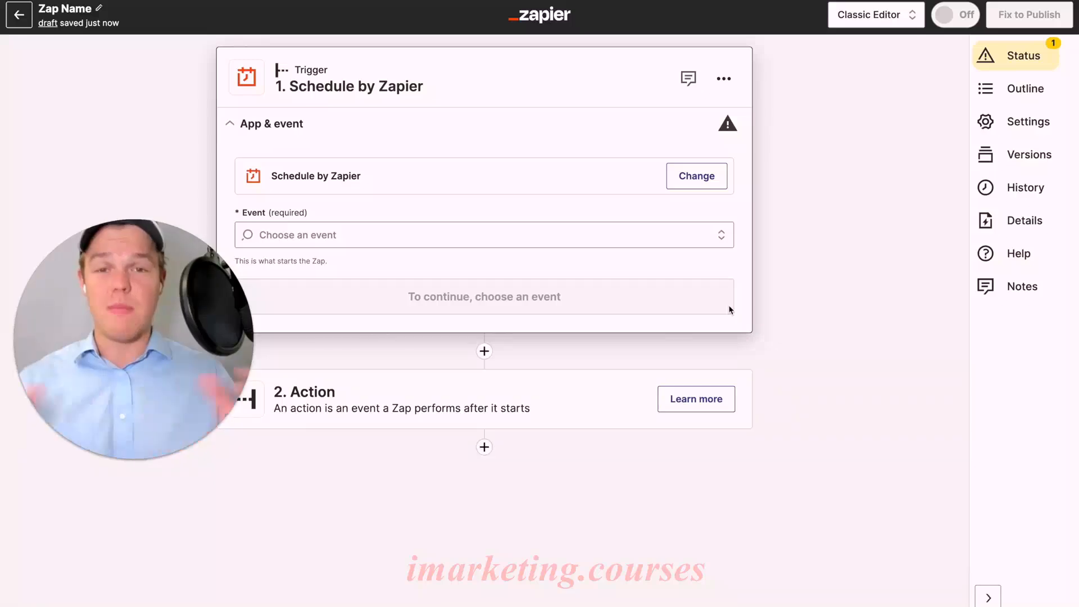
Start changing the trigger, search the available apps for "path" and clear the search.
{"action": "left_click", "coordinate": [697, 176]}
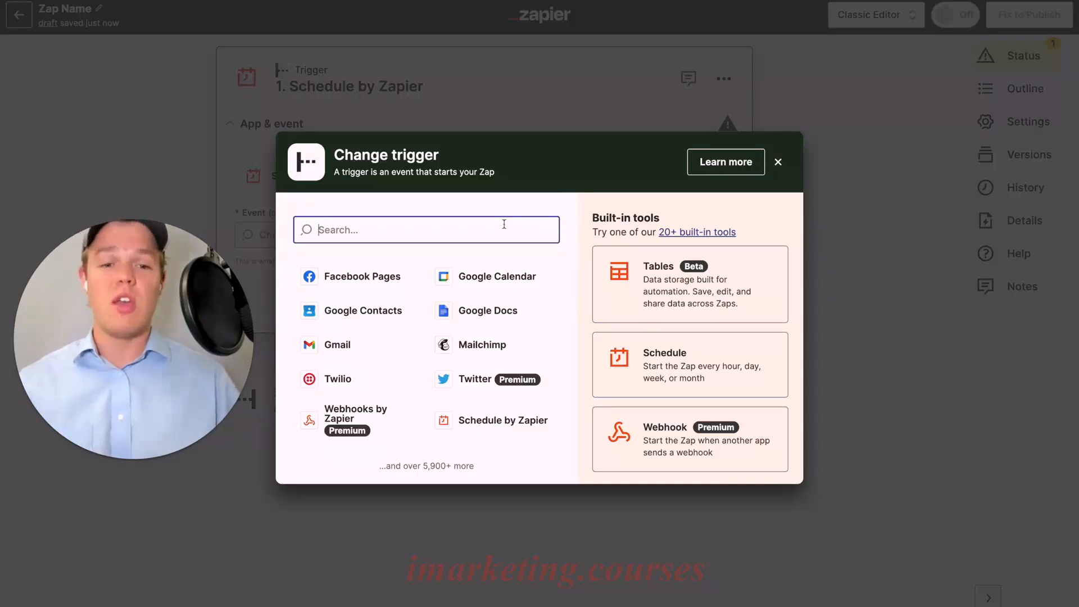
{"action": "type", "text": "path"}
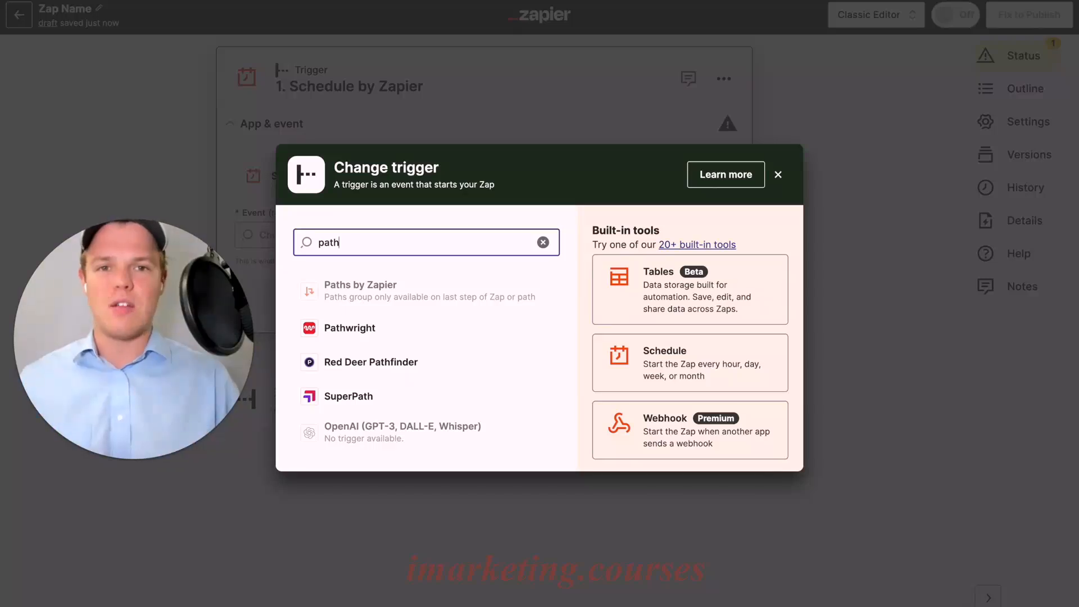
{"action": "left_click", "coordinate": [543, 243]}
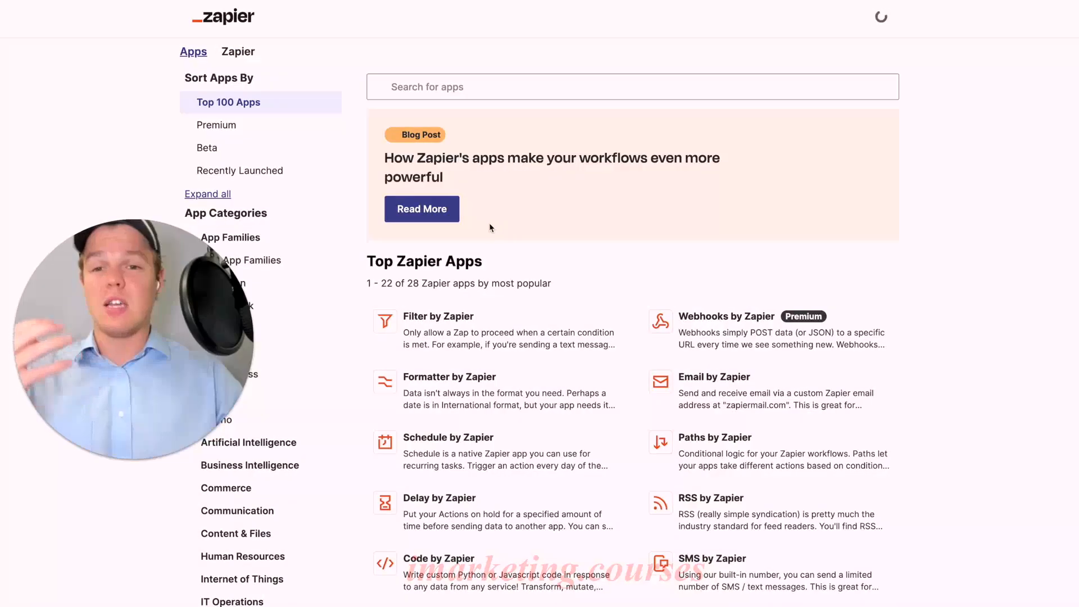
Look through the list of Zapier's own built-in apps, such as Filter, Formatter, Paths, Email and Looping.
{"action": "scroll", "coordinate": [511, 234], "scroll_direction": "down", "scroll_amount": 3}
{"action": "scroll", "coordinate": [511, 242], "scroll_direction": "down", "scroll_amount": 5}
{"action": "scroll", "coordinate": [595, 274], "scroll_direction": "up", "scroll_amount": 2}
{"action": "scroll", "coordinate": [595, 274], "scroll_direction": "down", "scroll_amount": 10}
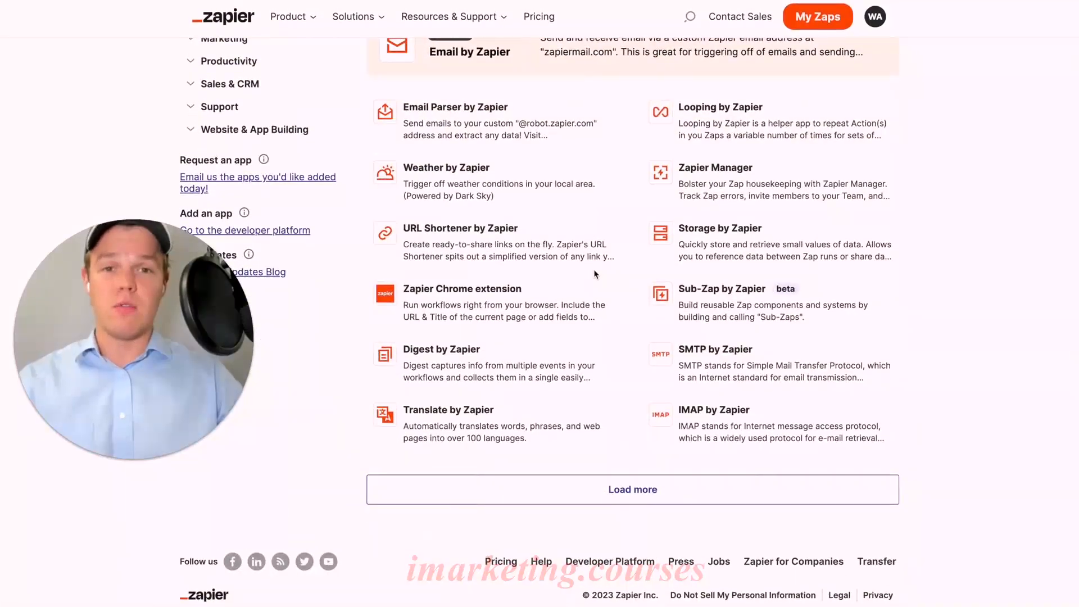
{"action": "scroll", "coordinate": [594, 275], "scroll_direction": "up", "scroll_amount": 13}
{"action": "scroll", "coordinate": [595, 274], "scroll_direction": "up", "scroll_amount": 2}
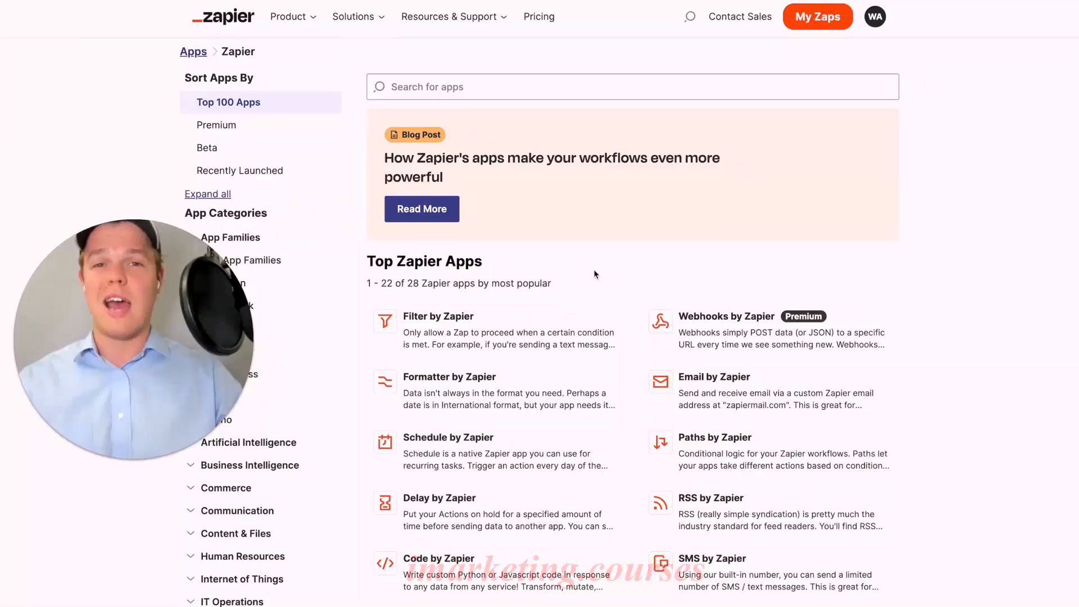
{"action": "scroll", "coordinate": [595, 274], "scroll_direction": "down", "scroll_amount": 5}
{"action": "scroll", "coordinate": [595, 275], "scroll_direction": "down", "scroll_amount": 3}
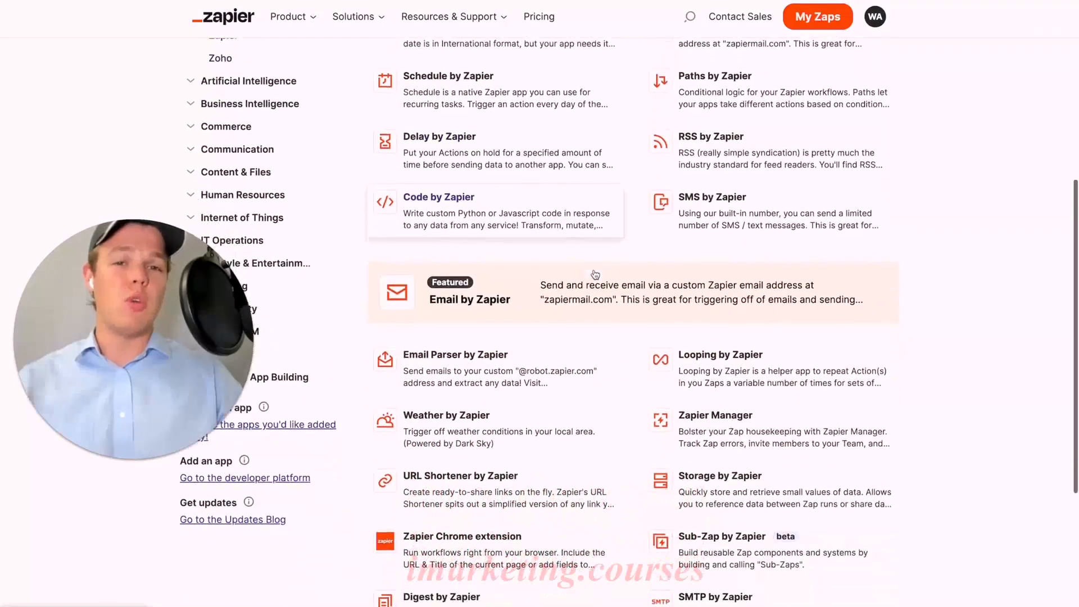
{"action": "scroll", "coordinate": [596, 275], "scroll_direction": "up", "scroll_amount": 4}
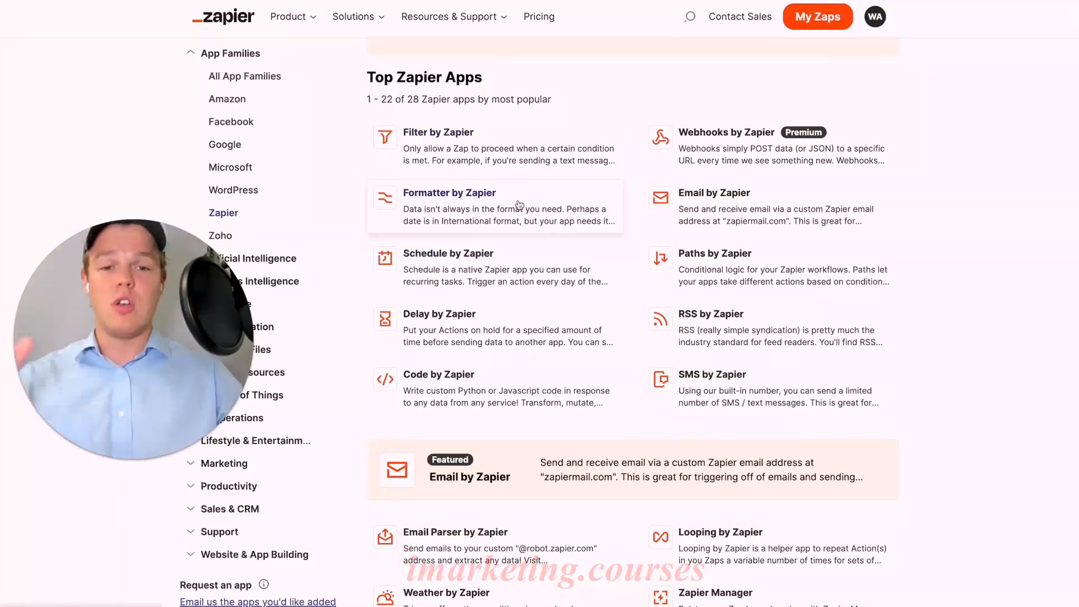
{"action": "scroll", "coordinate": [674, 225], "scroll_direction": "down", "scroll_amount": 1}
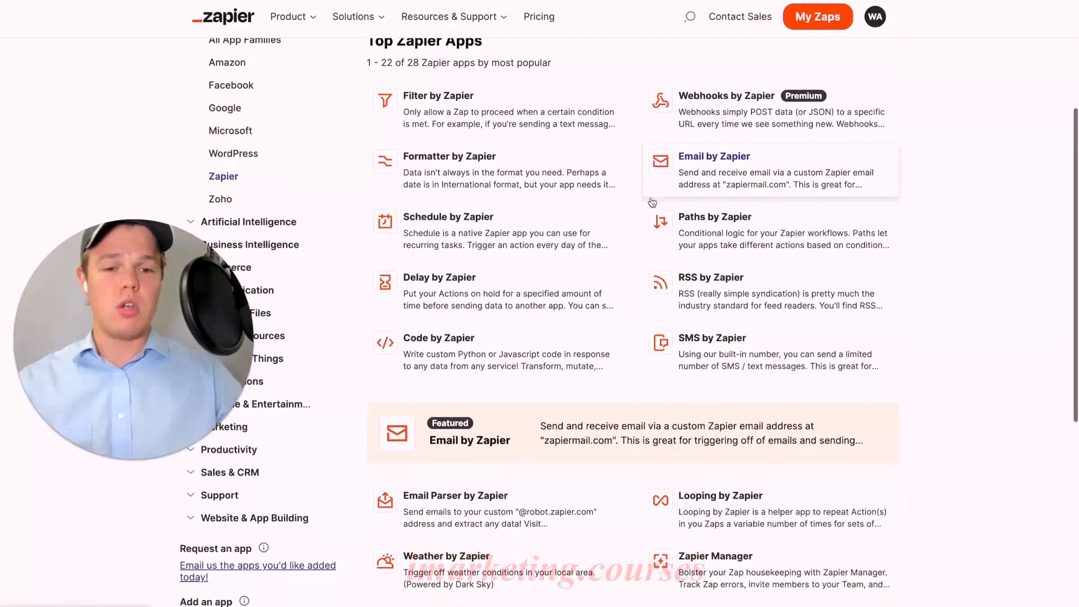
{"action": "scroll", "coordinate": [703, 264], "scroll_direction": "down", "scroll_amount": 4}
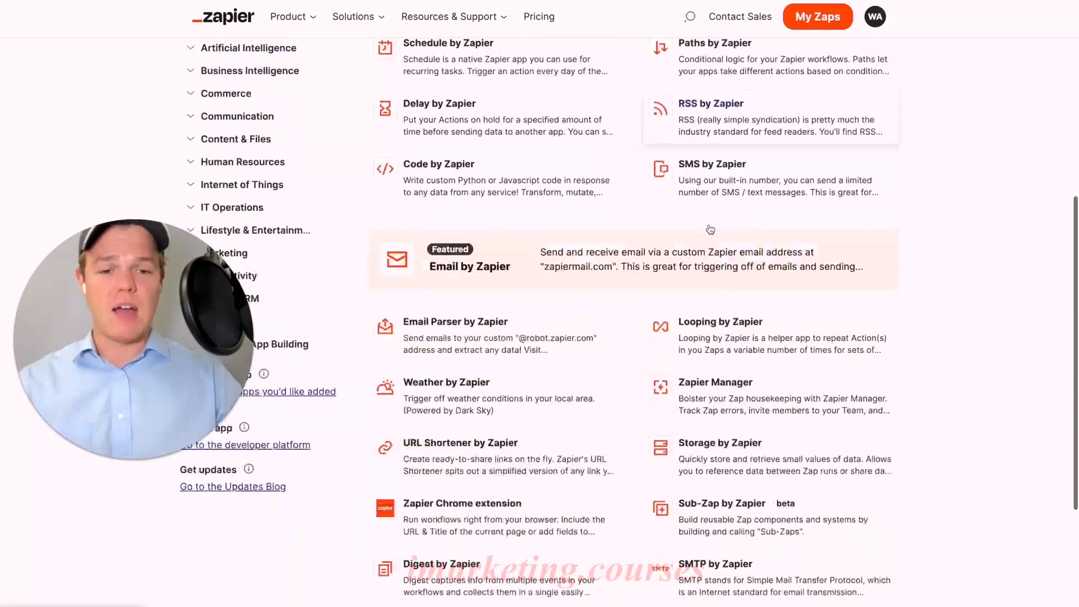
{"action": "scroll", "coordinate": [703, 267], "scroll_direction": "down", "scroll_amount": 2}
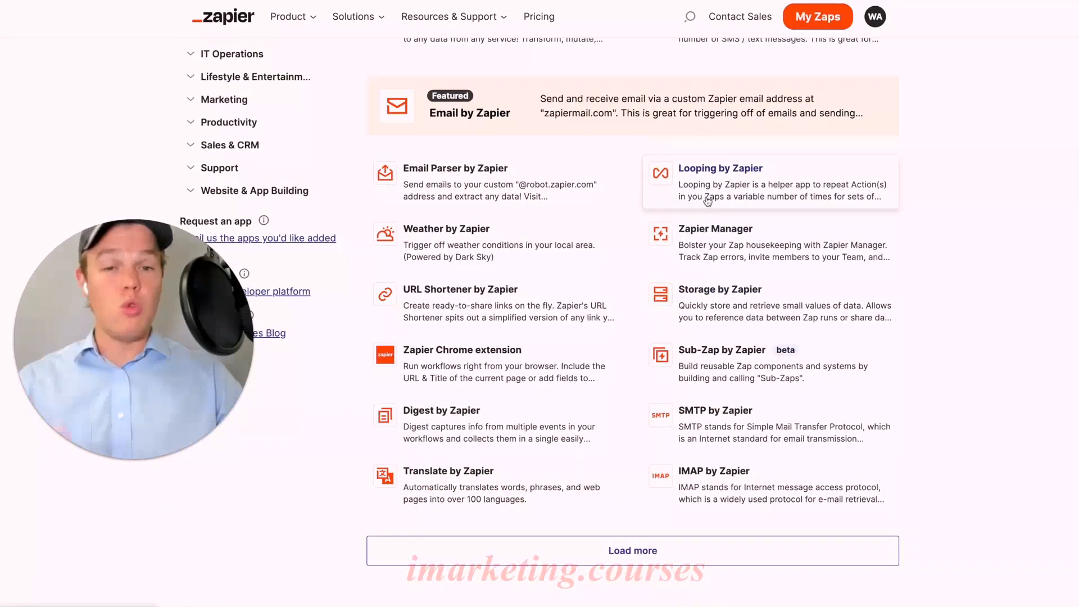
{"action": "scroll", "coordinate": [675, 225], "scroll_direction": "up", "scroll_amount": 5}
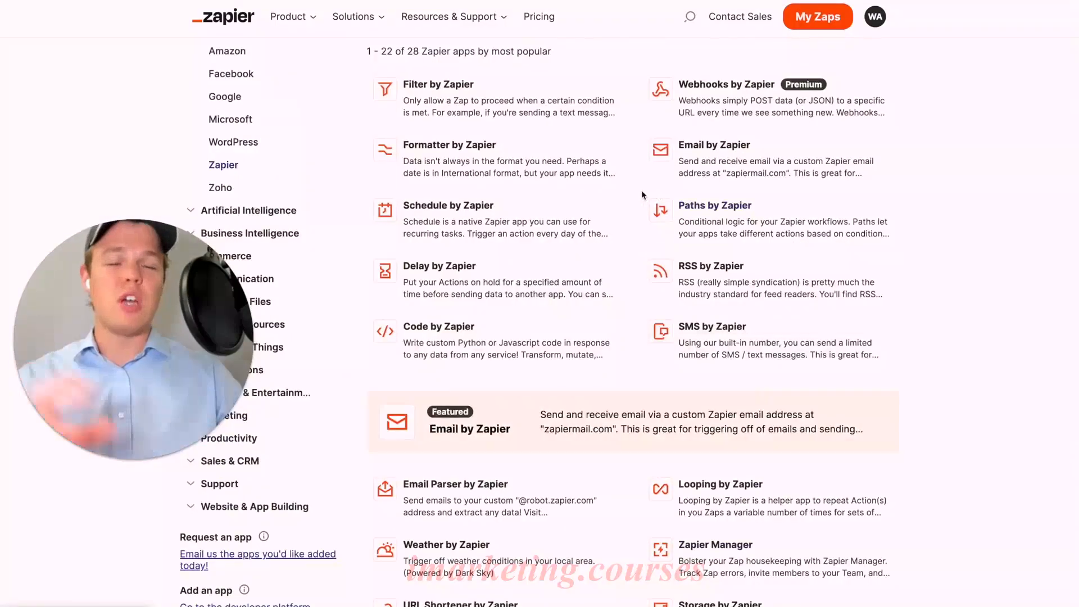
{"action": "scroll", "coordinate": [643, 194], "scroll_direction": "up", "scroll_amount": 2}
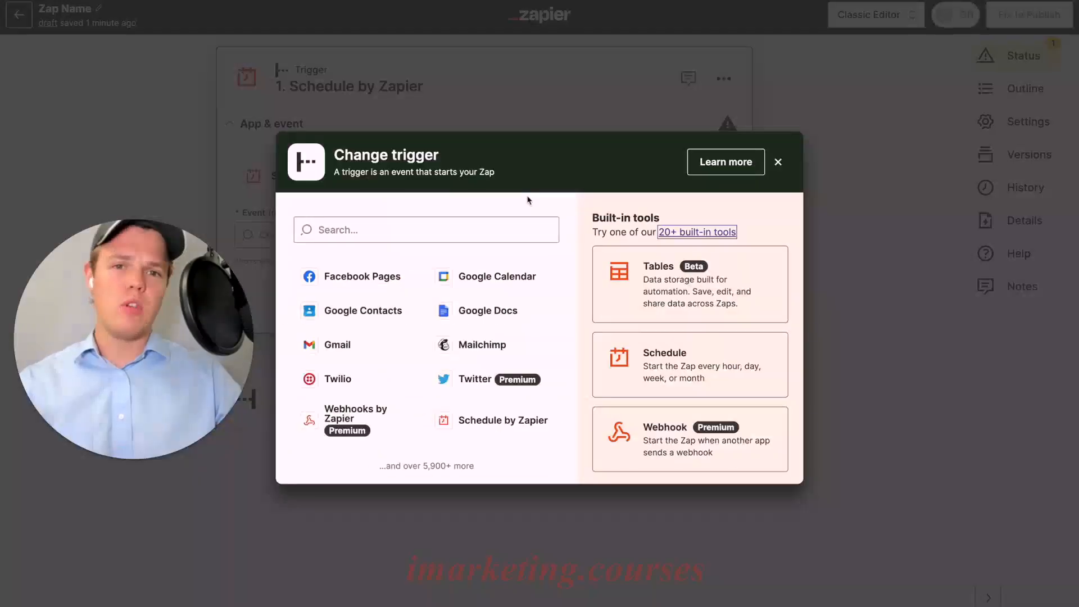
Choose the Schedule tool as the trigger again and open its list of events.
{"action": "left_click", "coordinate": [652, 351]}
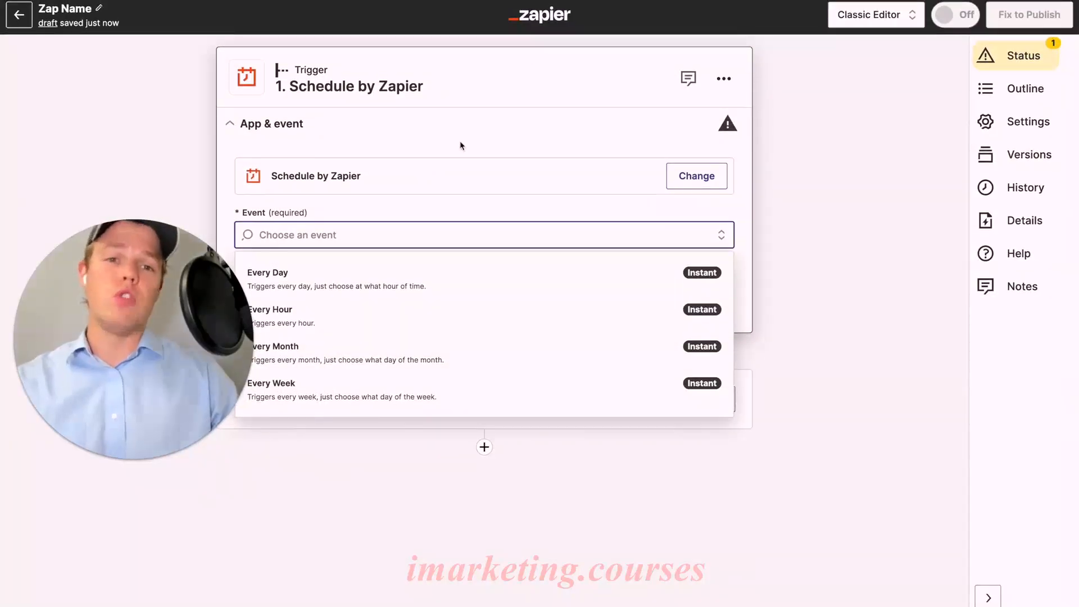
{"action": "left_click", "coordinate": [223, 212]}
{"action": "left_click", "coordinate": [399, 231]}
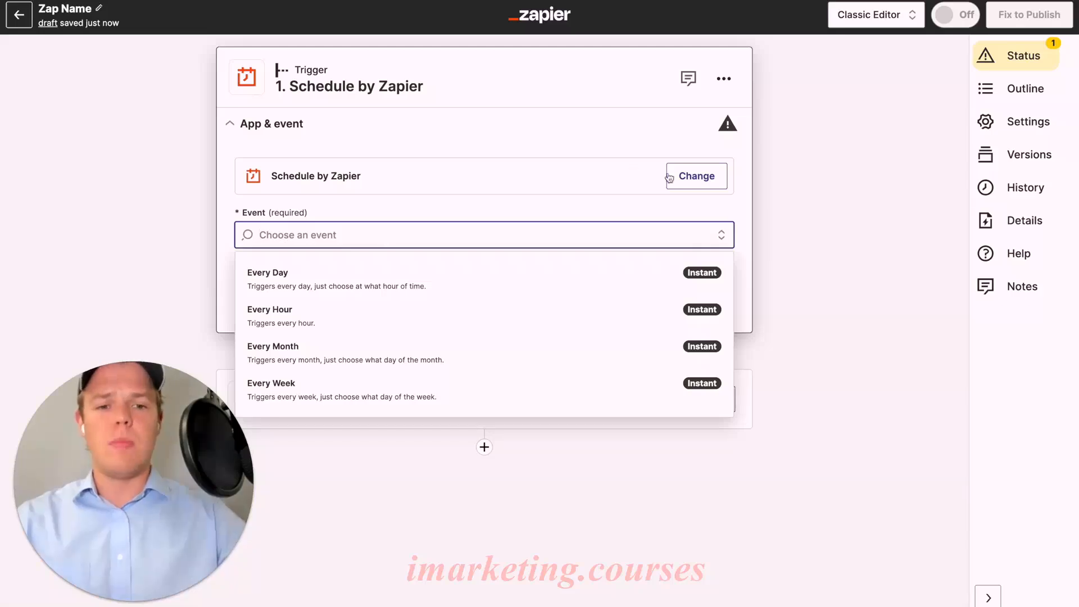
Change the trigger app to Twitter and look through its available trigger events.
{"action": "left_click", "coordinate": [697, 176]}
{"action": "left_click", "coordinate": [450, 377]}
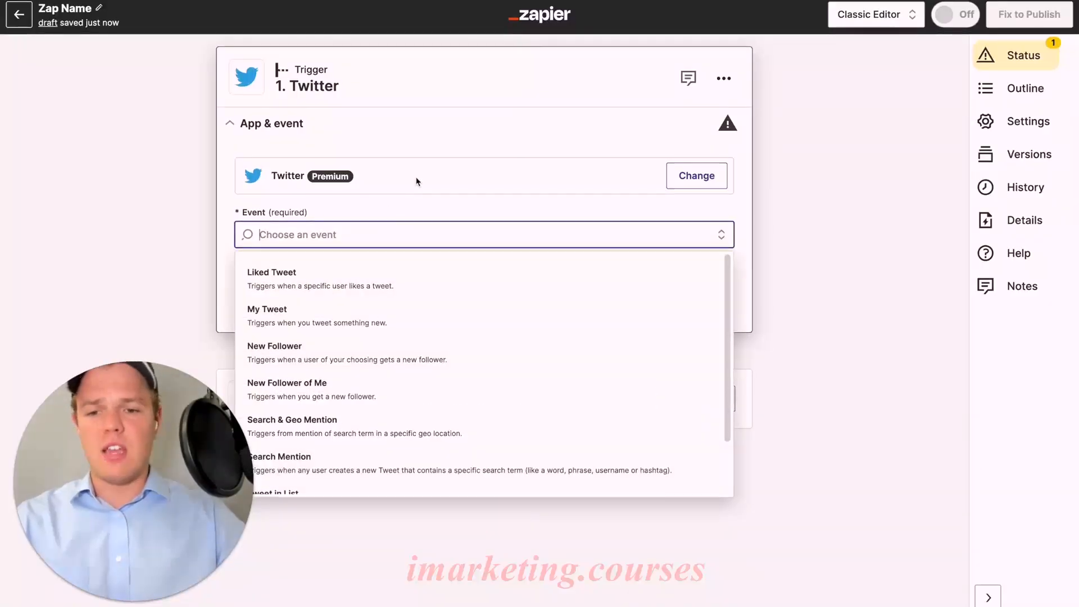
{"action": "scroll", "coordinate": [421, 304], "scroll_direction": "down", "scroll_amount": 1}
{"action": "scroll", "coordinate": [423, 303], "scroll_direction": "down", "scroll_amount": 3}
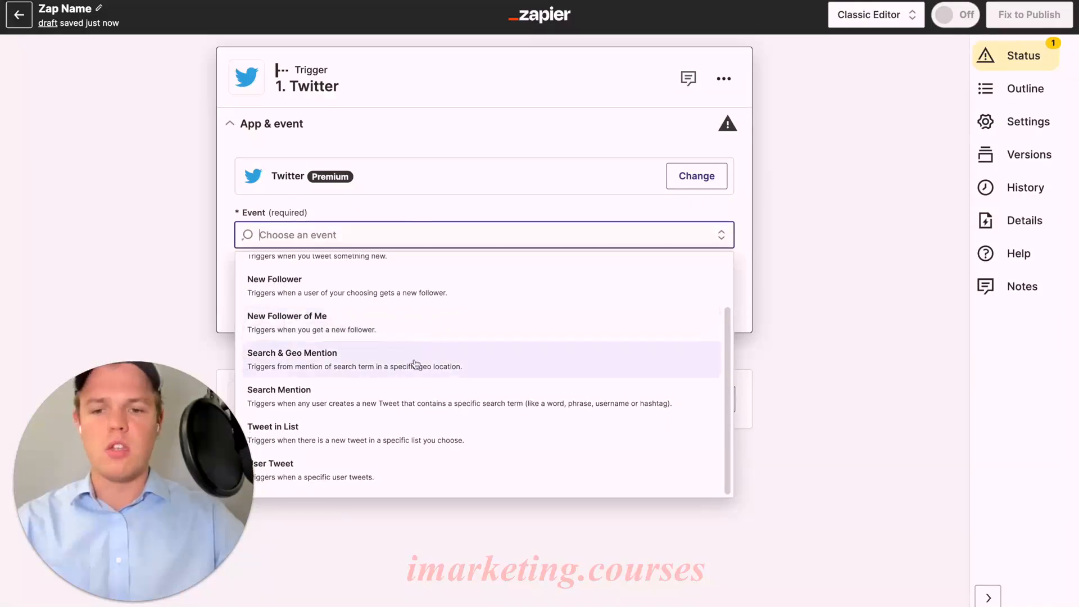
{"action": "scroll", "coordinate": [415, 364], "scroll_direction": "up", "scroll_amount": 3}
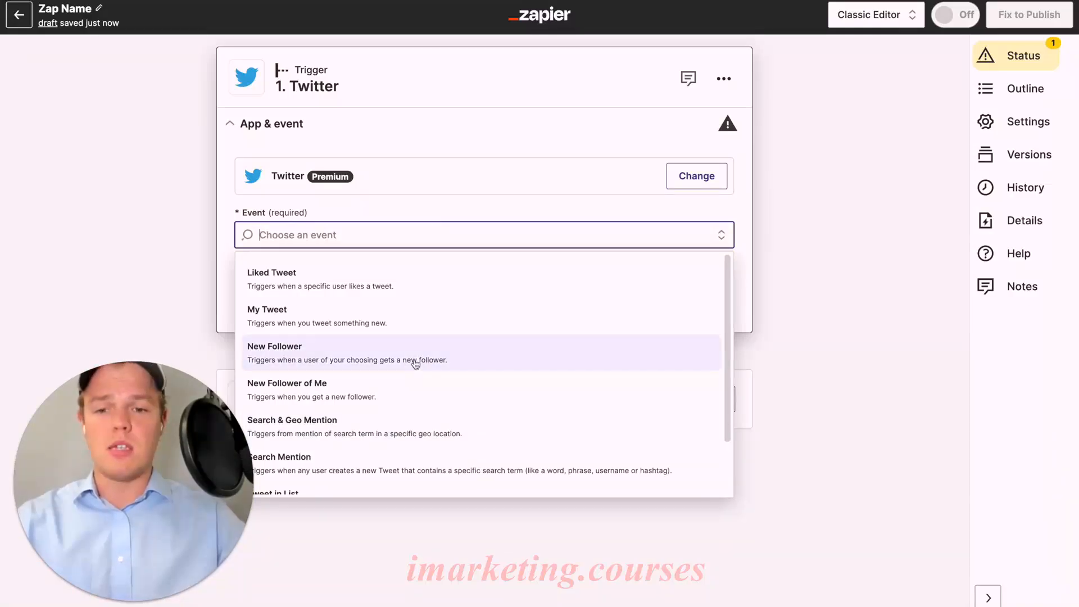
{"action": "scroll", "coordinate": [416, 364], "scroll_direction": "down", "scroll_amount": 3}
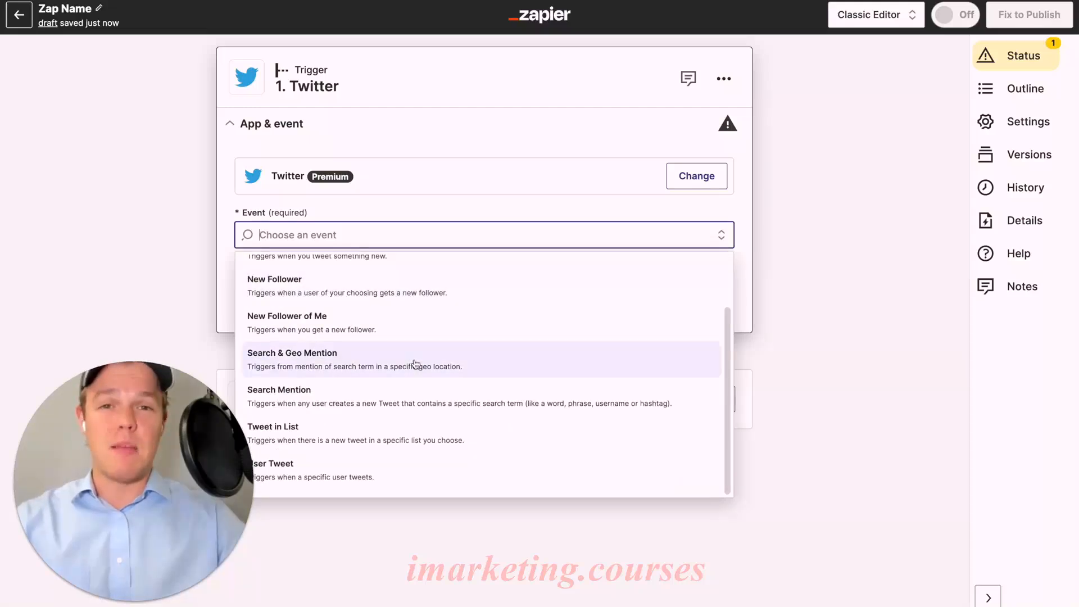
Look over Twitter's trigger events and change the trigger app to Webhooks by Zapier.
{"action": "scroll", "coordinate": [415, 364], "scroll_direction": "up", "scroll_amount": 3}
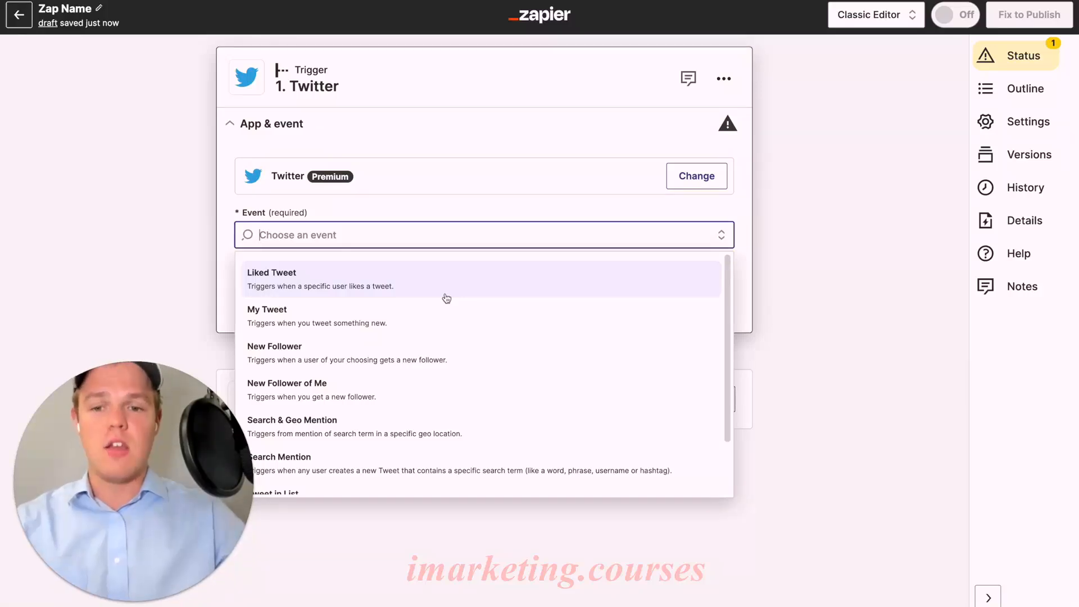
{"action": "scroll", "coordinate": [447, 297], "scroll_direction": "down", "scroll_amount": 3}
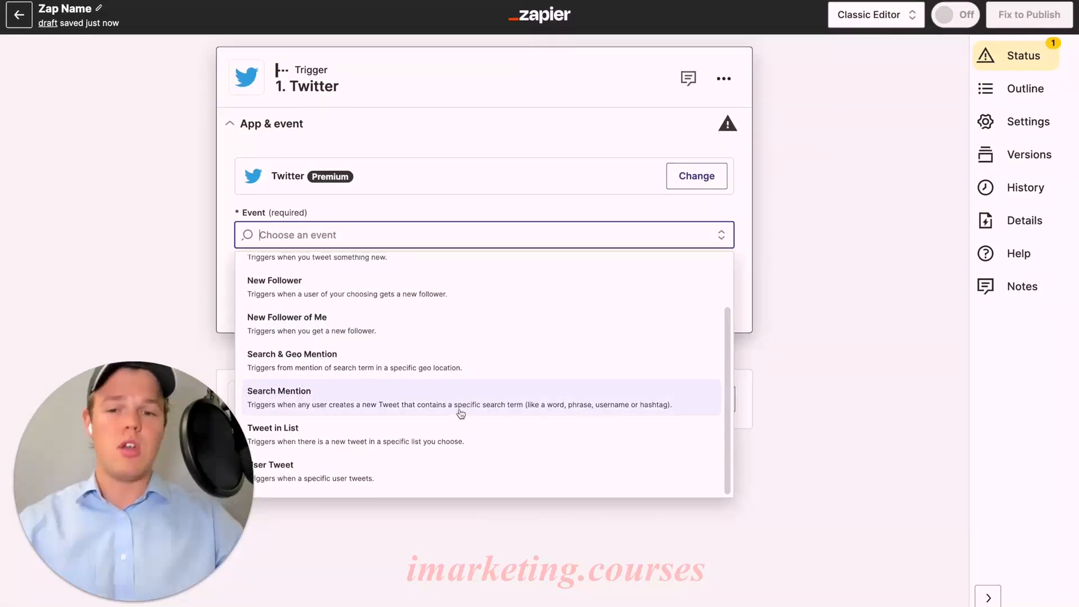
{"action": "scroll", "coordinate": [461, 414], "scroll_direction": "up", "scroll_amount": 2}
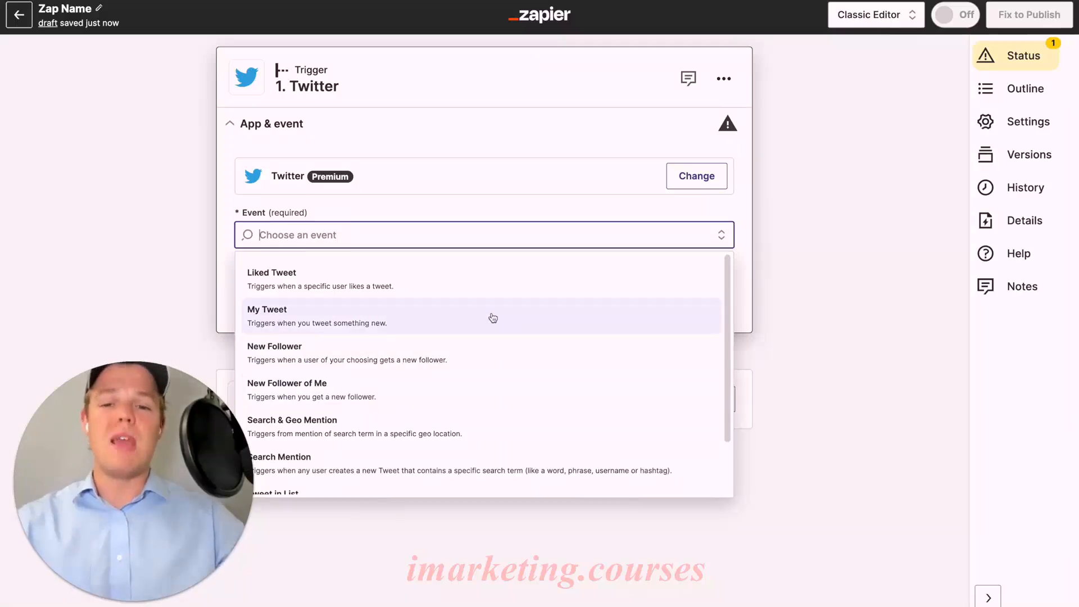
{"action": "left_click", "coordinate": [697, 176]}
{"action": "type", "text": "webho"}
{"action": "left_click", "coordinate": [427, 287]}
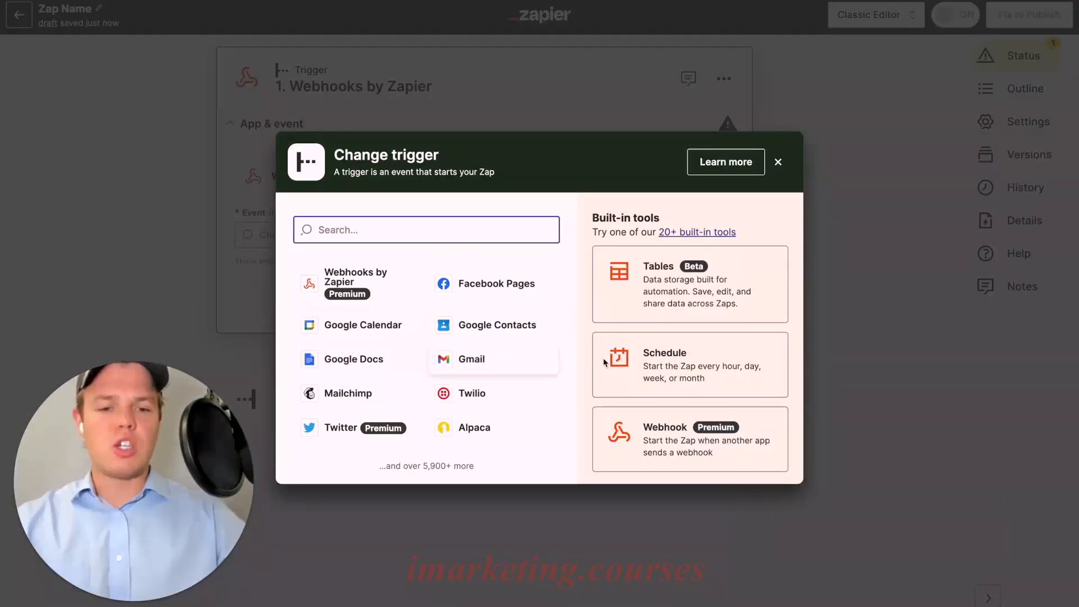
Change the trigger to the Schedule tool with the Every Day event and continue to its settings.
{"action": "left_click", "coordinate": [645, 374]}
{"action": "left_click", "coordinate": [470, 234]}
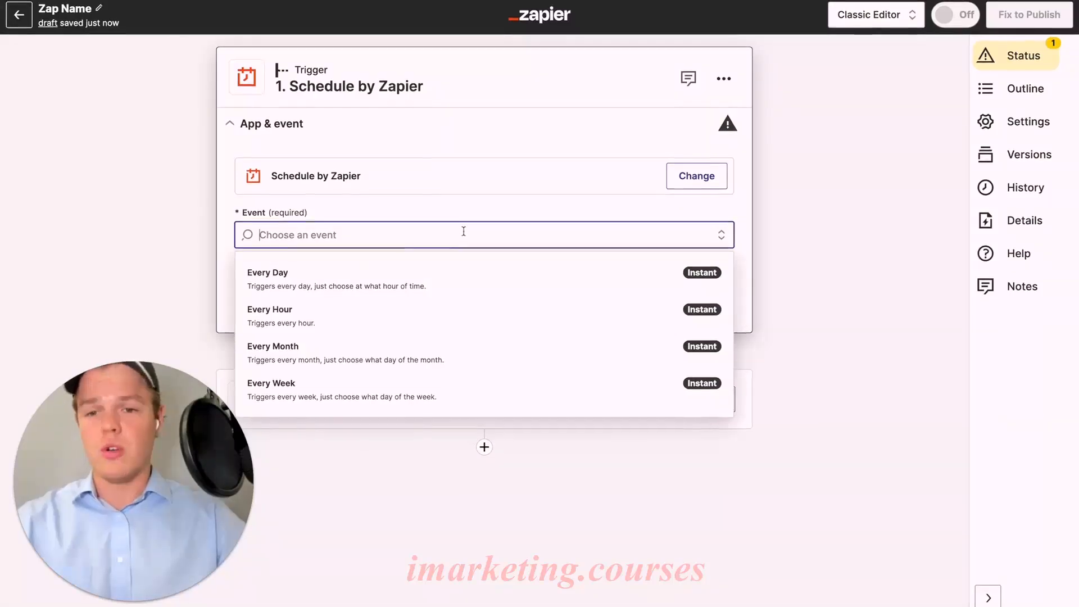
{"action": "left_click", "coordinate": [446, 284]}
{"action": "left_click", "coordinate": [429, 299]}
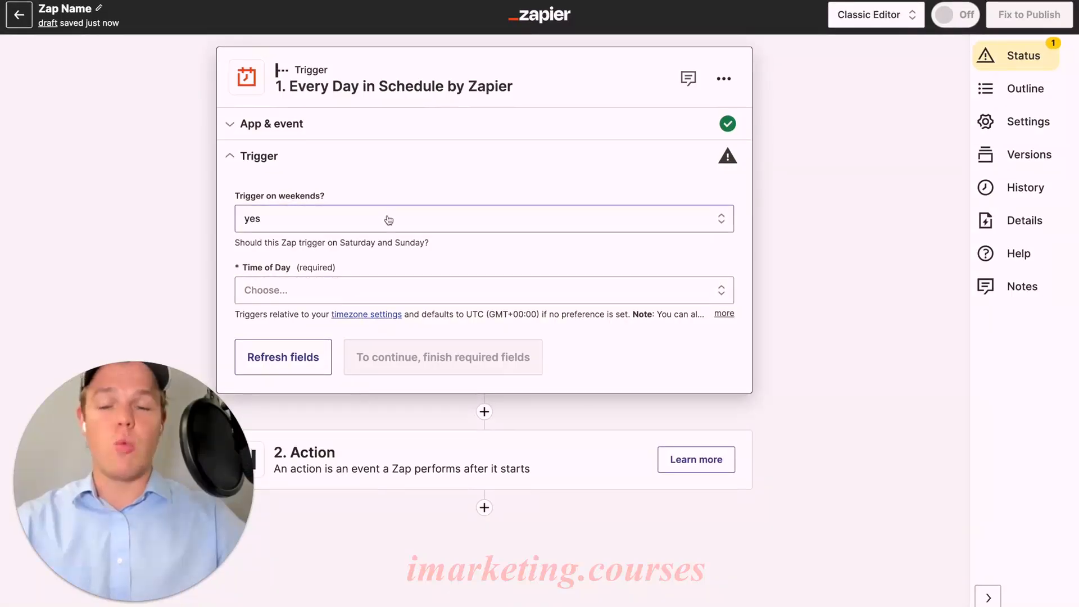
Set the daily trigger's time of day to Noon and continue to the trigger test.
{"action": "left_click", "coordinate": [373, 290]}
{"action": "scroll", "coordinate": [395, 409], "scroll_direction": "down", "scroll_amount": 8}
{"action": "left_click", "coordinate": [395, 408]}
{"action": "left_click", "coordinate": [398, 287]}
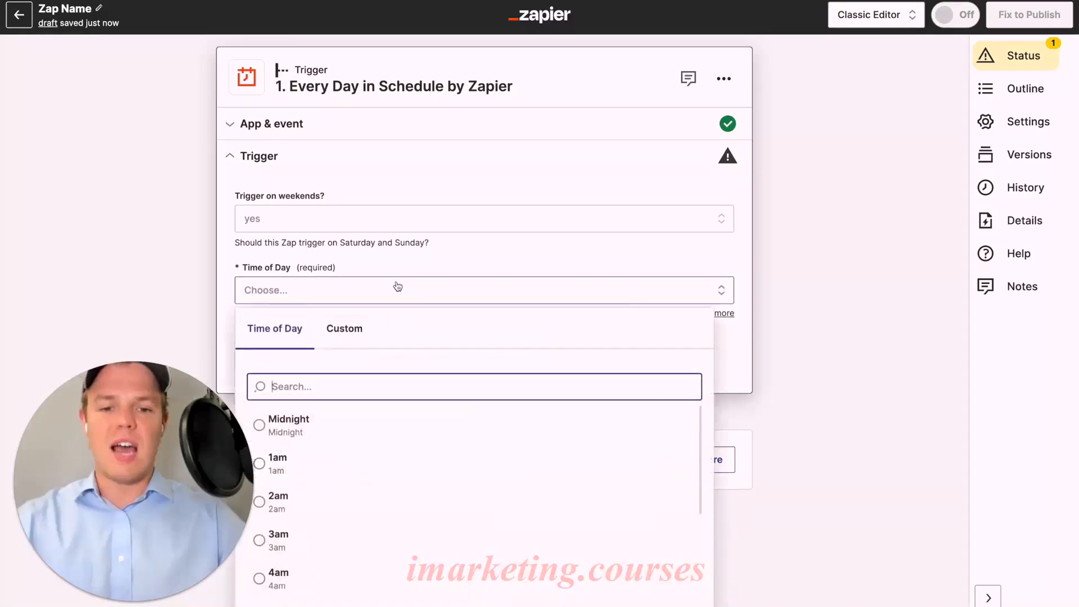
{"action": "scroll", "coordinate": [383, 464], "scroll_direction": "down", "scroll_amount": 5}
{"action": "scroll", "coordinate": [382, 468], "scroll_direction": "down", "scroll_amount": 5}
{"action": "left_click", "coordinate": [369, 482]}
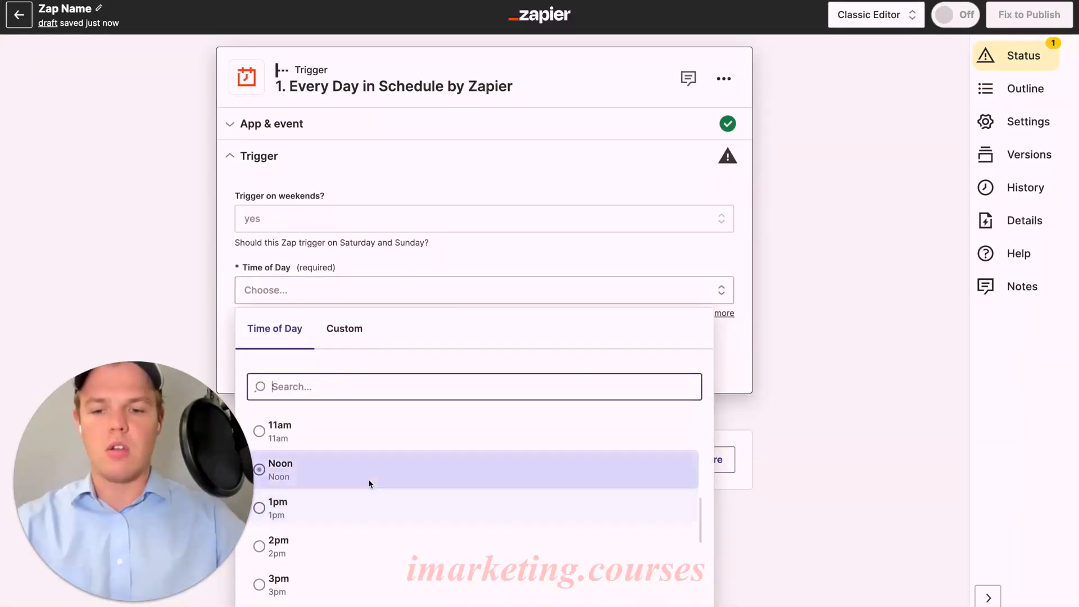
{"action": "left_click", "coordinate": [401, 358]}
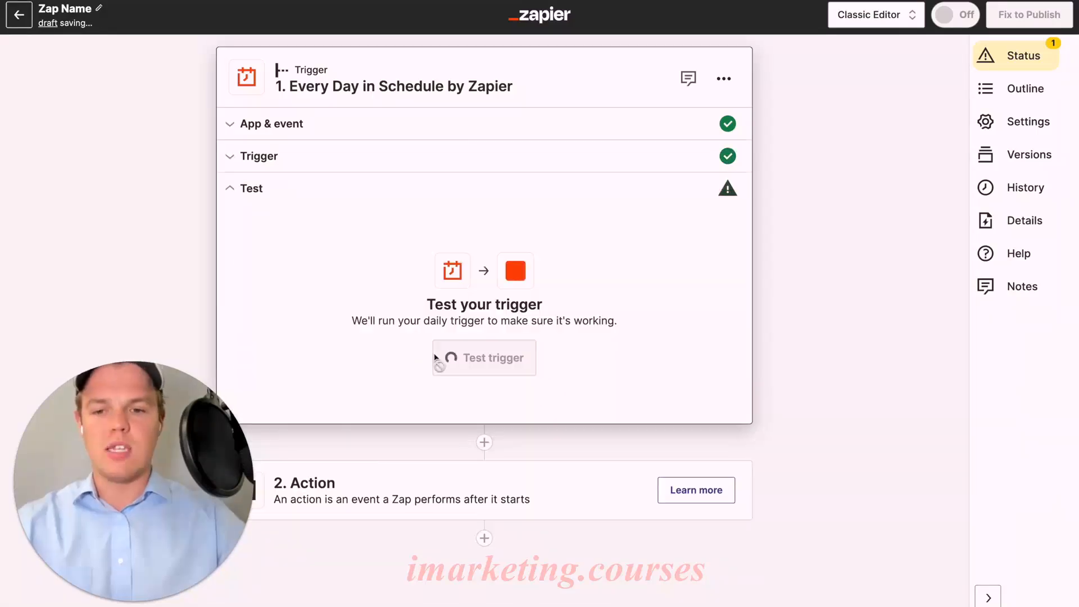
Test the daily trigger and look through the fields of the returned record.
{"action": "left_click", "coordinate": [499, 363]}
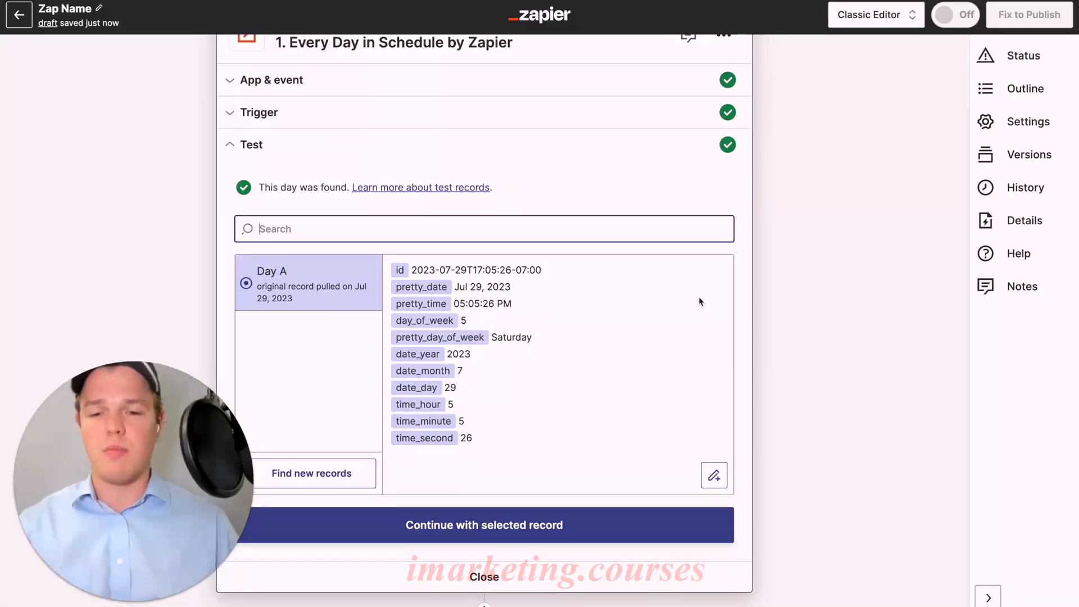
{"action": "scroll", "coordinate": [699, 301], "scroll_direction": "down", "scroll_amount": 2}
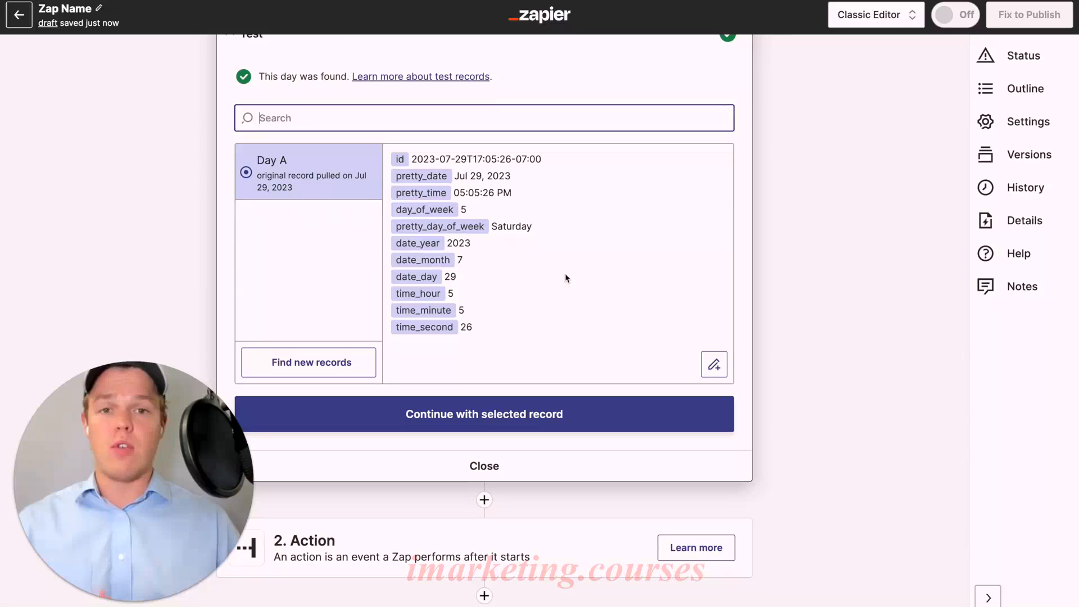
{"action": "scroll", "coordinate": [566, 277], "scroll_direction": "up", "scroll_amount": 1}
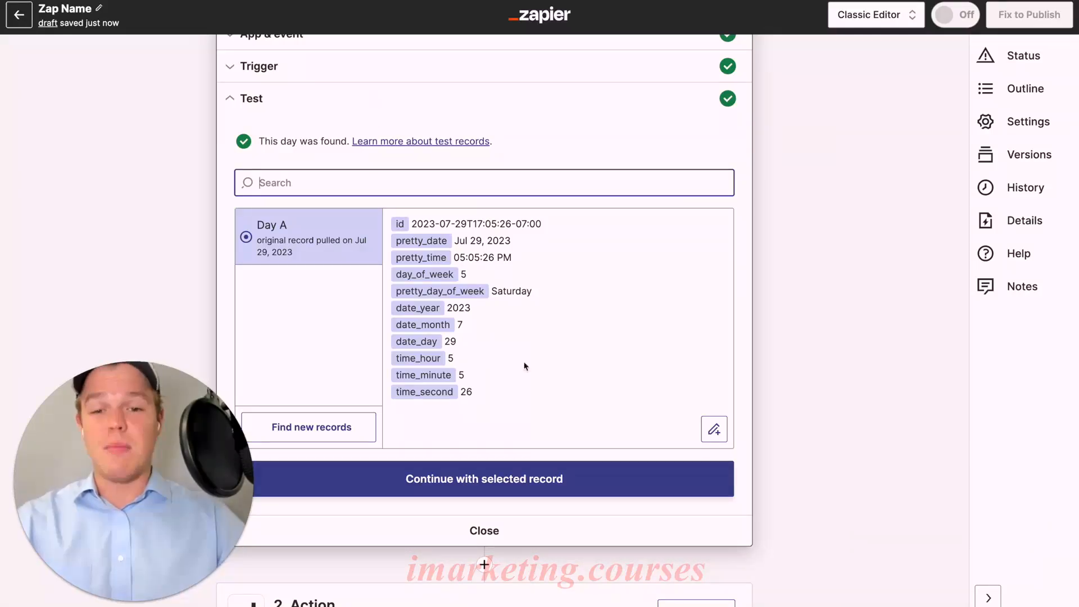
{"action": "scroll", "coordinate": [508, 347], "scroll_direction": "up", "scroll_amount": 3}
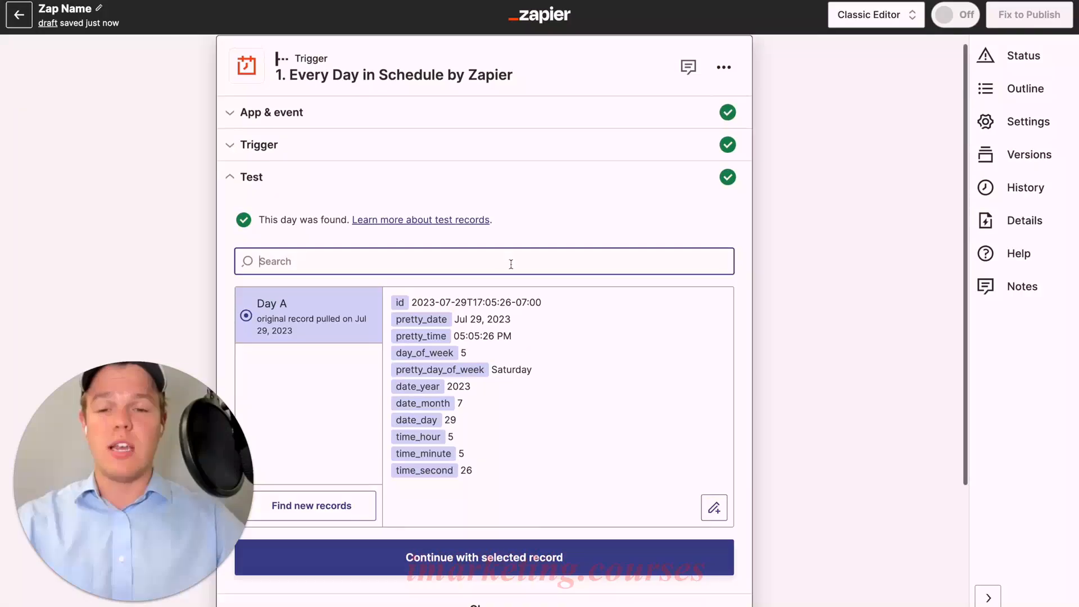
Go through the trigger's event, schedule and test sections again and continue with the selected record.
{"action": "left_click", "coordinate": [438, 132]}
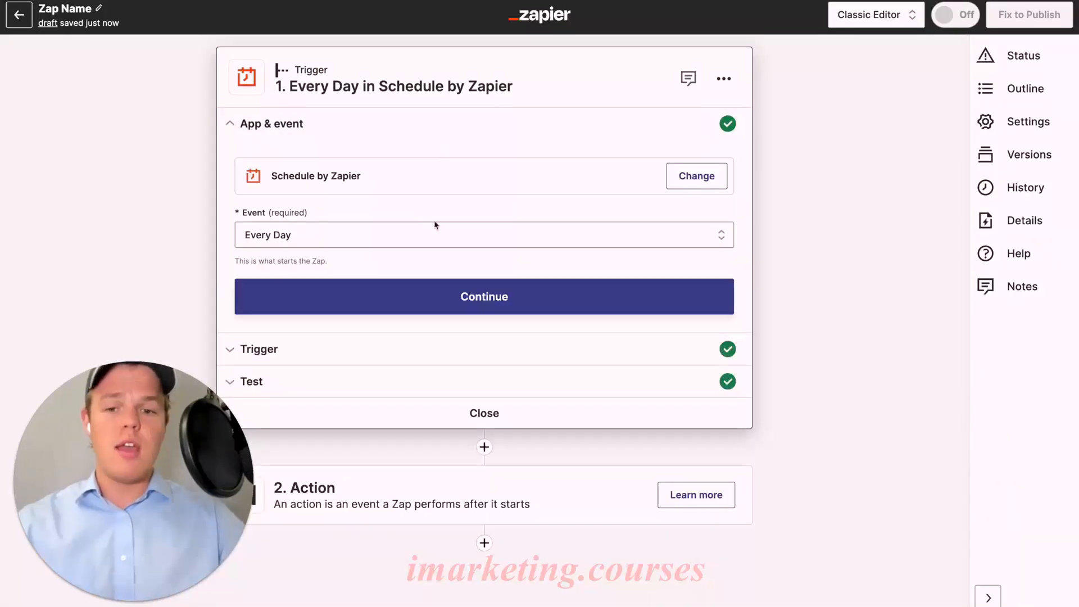
{"action": "left_click", "coordinate": [438, 298]}
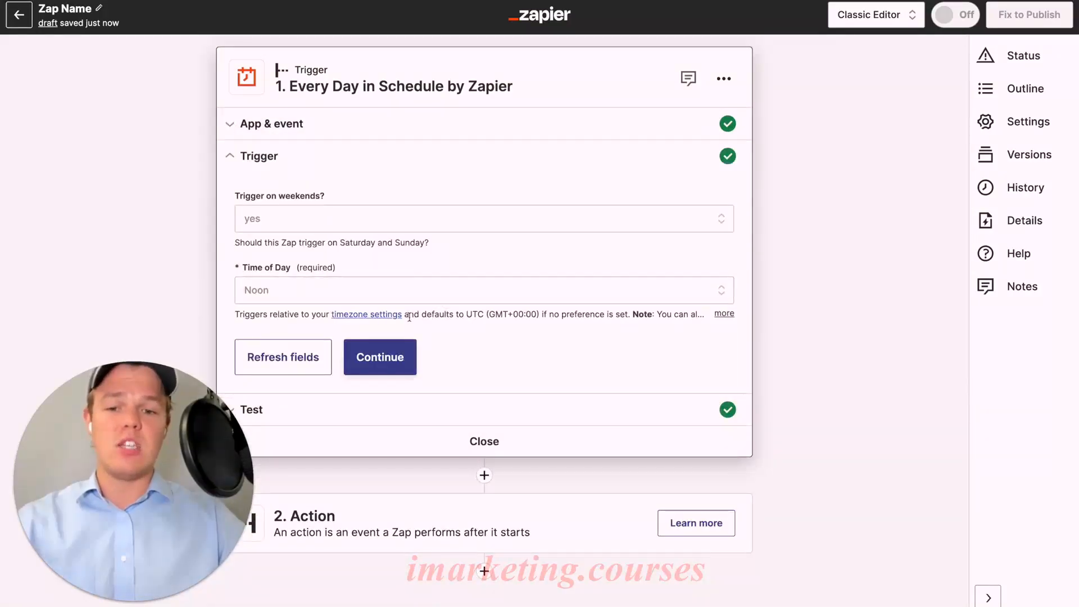
{"action": "left_click", "coordinate": [373, 353]}
{"action": "scroll", "coordinate": [458, 306], "scroll_direction": "down", "scroll_amount": 3}
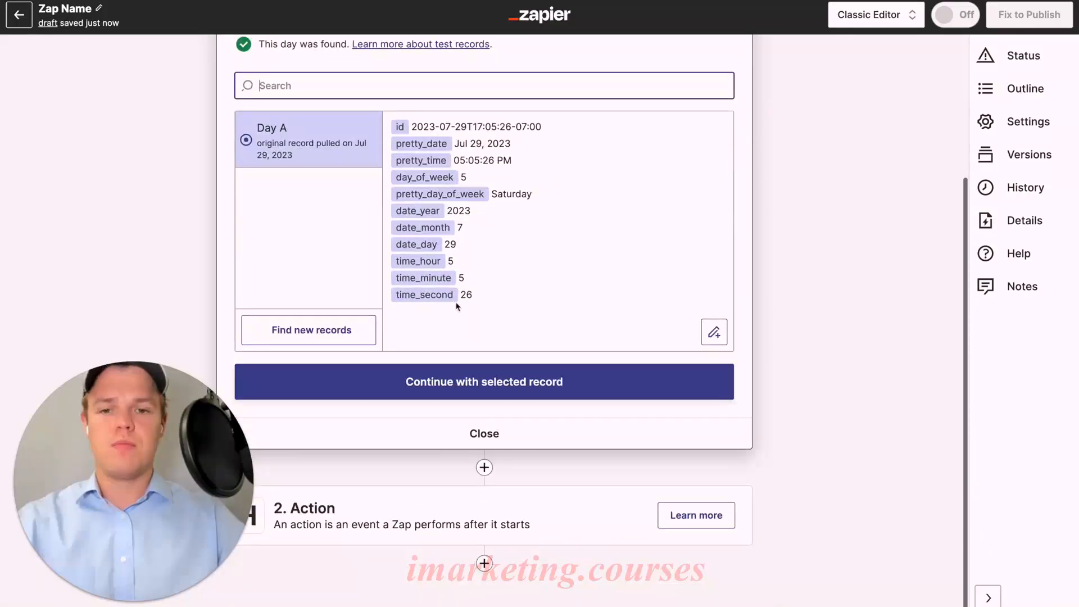
{"action": "left_click", "coordinate": [478, 378]}
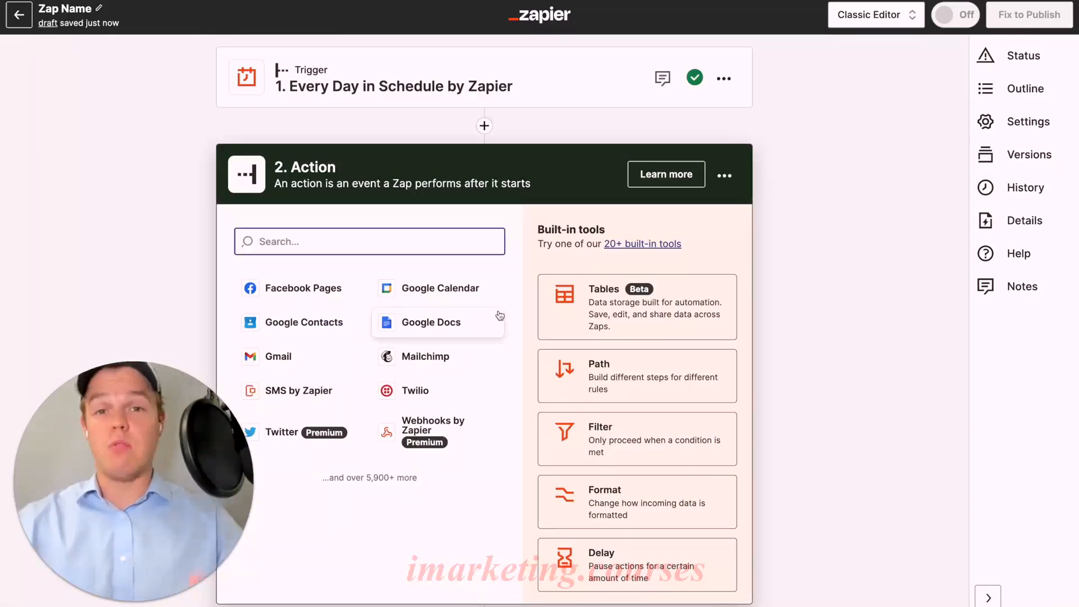
Add a Filter action as step 2 and choose the trigger's Pretty Time as the field it checks.
{"action": "type", "text": "fil"}
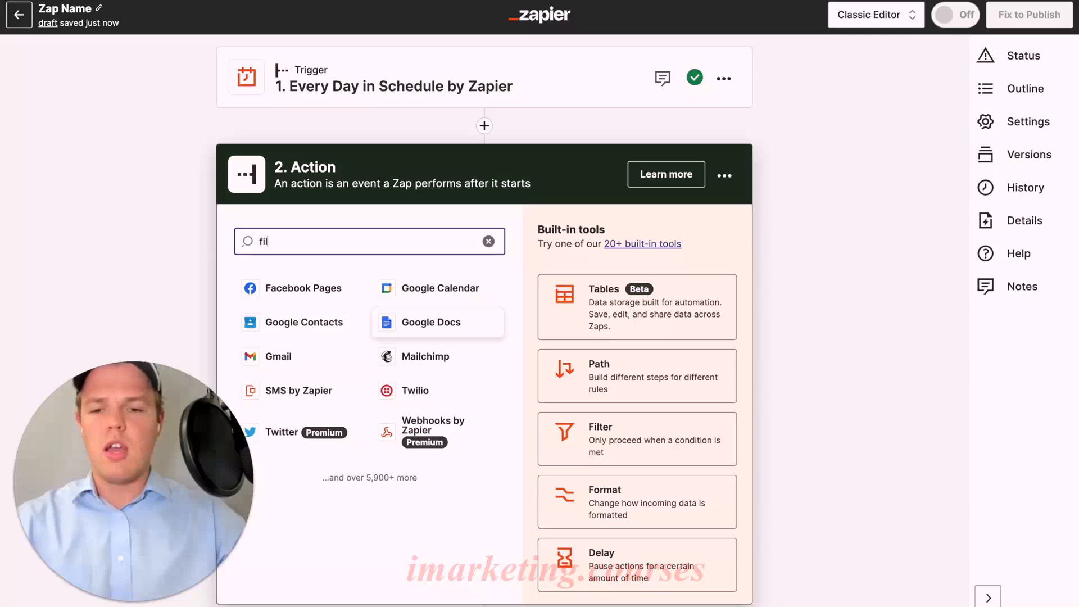
{"action": "left_click", "coordinate": [446, 286]}
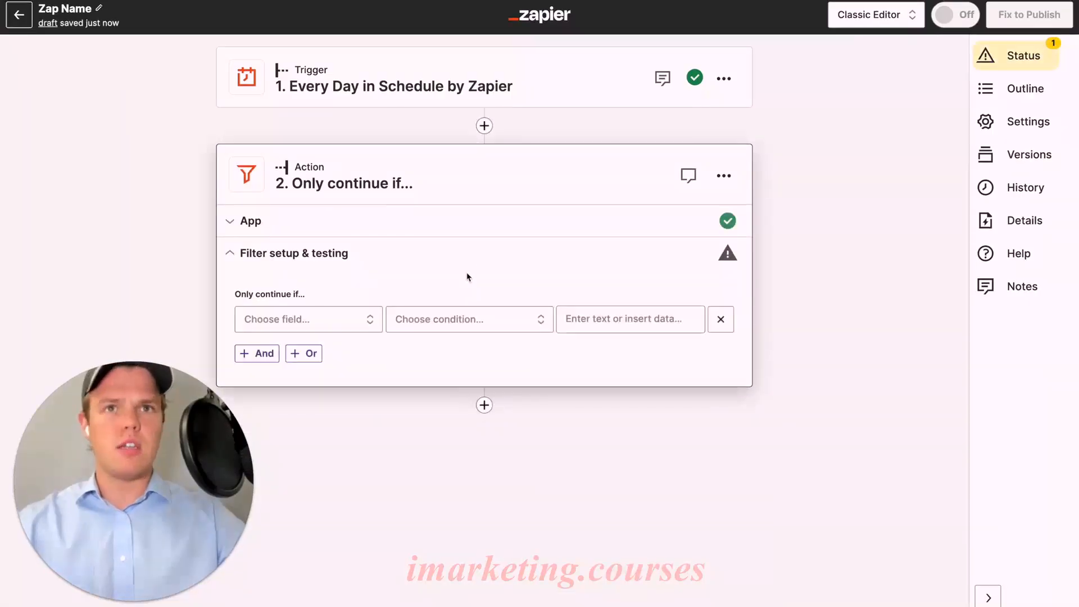
{"action": "left_click", "coordinate": [365, 319]}
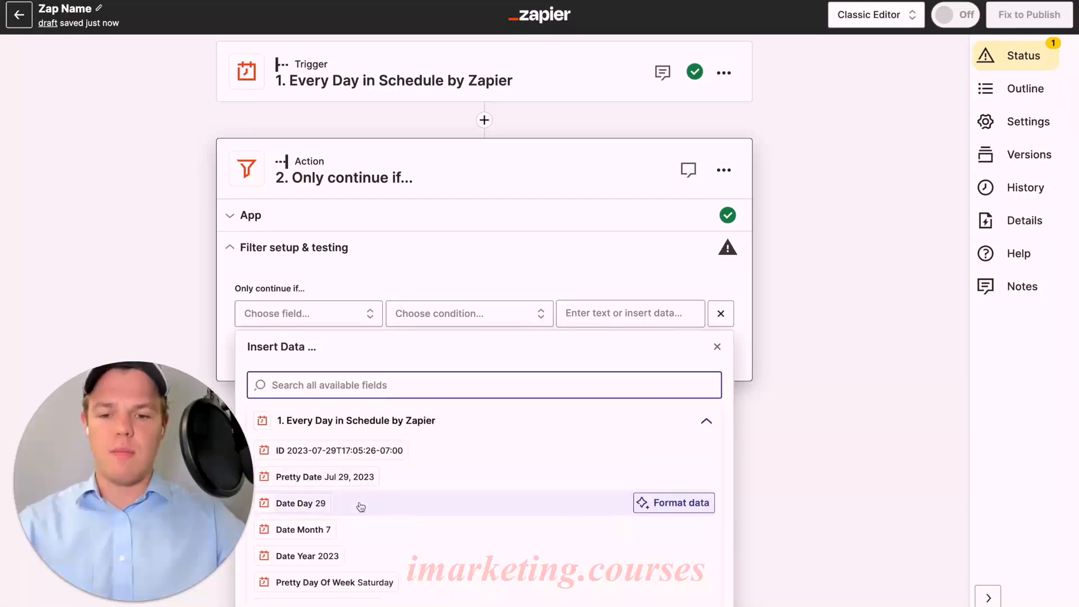
{"action": "scroll", "coordinate": [371, 551], "scroll_direction": "down", "scroll_amount": 3}
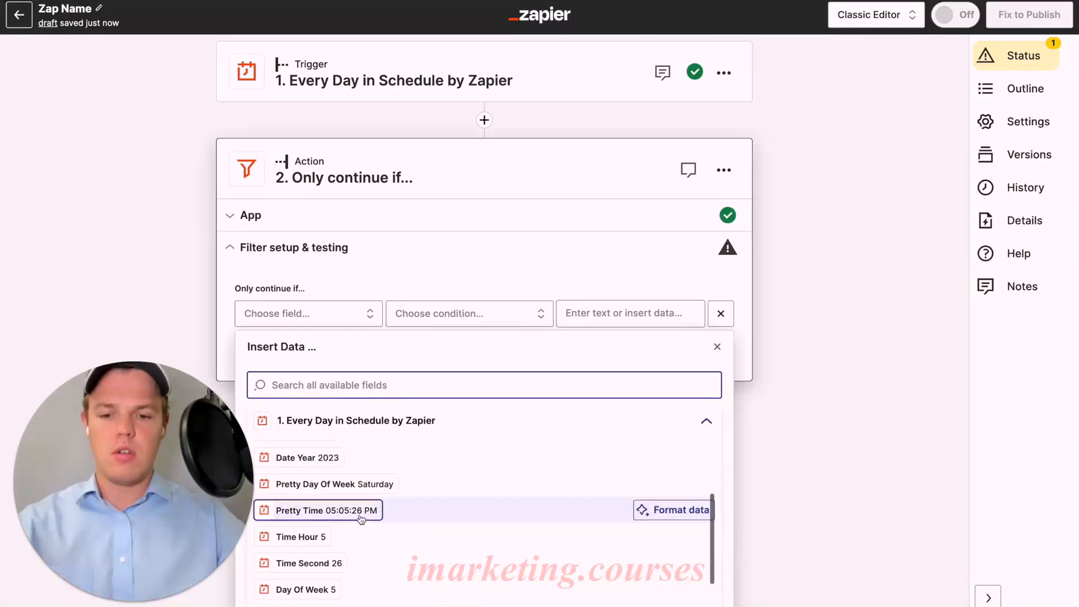
{"action": "left_click", "coordinate": [337, 510]}
Set the filter condition to "(Text) Exactly matches" with the value 12:00 and test the filter.
{"action": "left_click", "coordinate": [456, 323]}
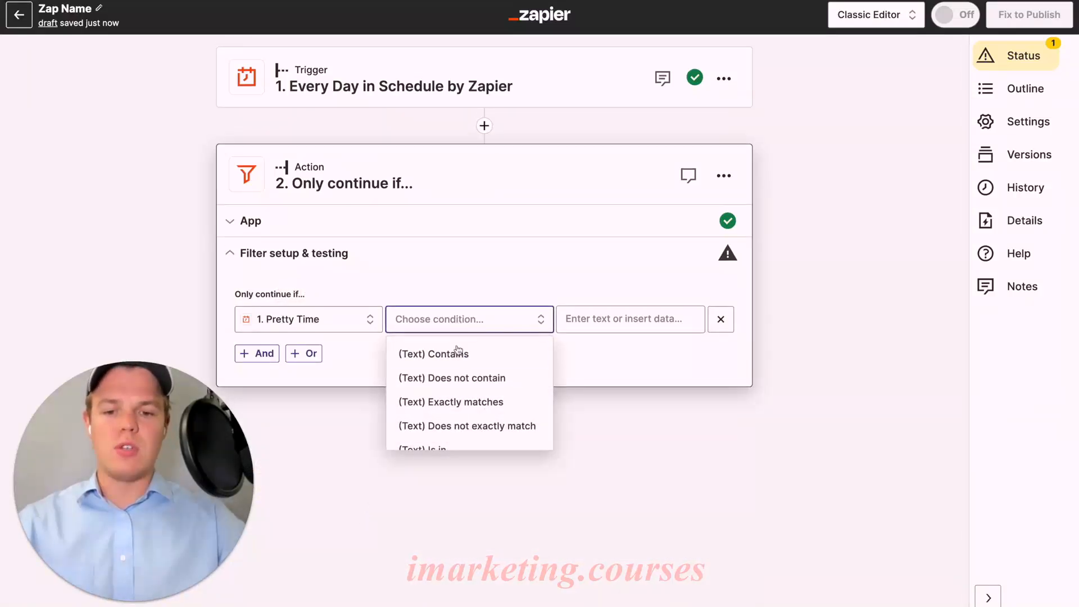
{"action": "left_click", "coordinate": [451, 402]}
{"action": "left_click", "coordinate": [615, 323]}
{"action": "type", "text": "12:0"}
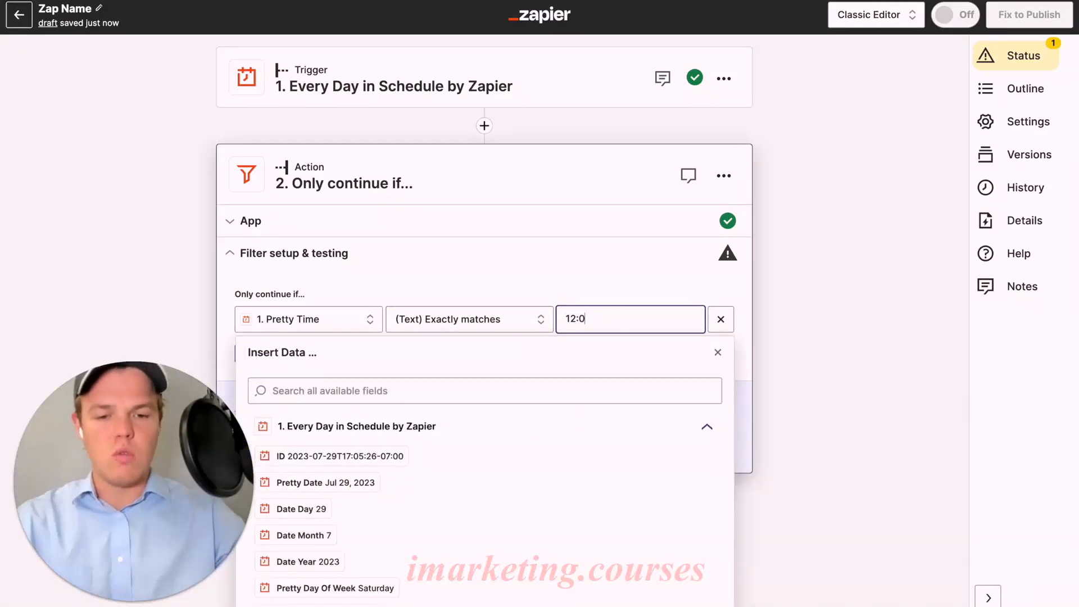
{"action": "type", "text": "0"}
{"action": "left_click", "coordinate": [586, 289]}
{"action": "left_click", "coordinate": [278, 445]}
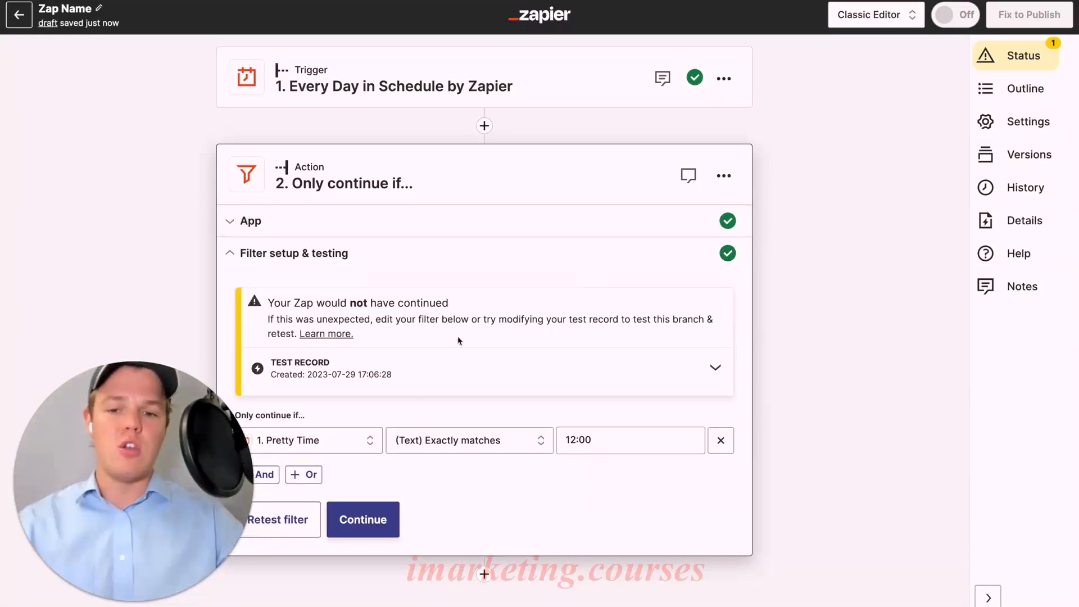
Delete the filter step from the Zap.
{"action": "scroll", "coordinate": [505, 259], "scroll_direction": "down", "scroll_amount": 1}
{"action": "left_click", "coordinate": [724, 166]}
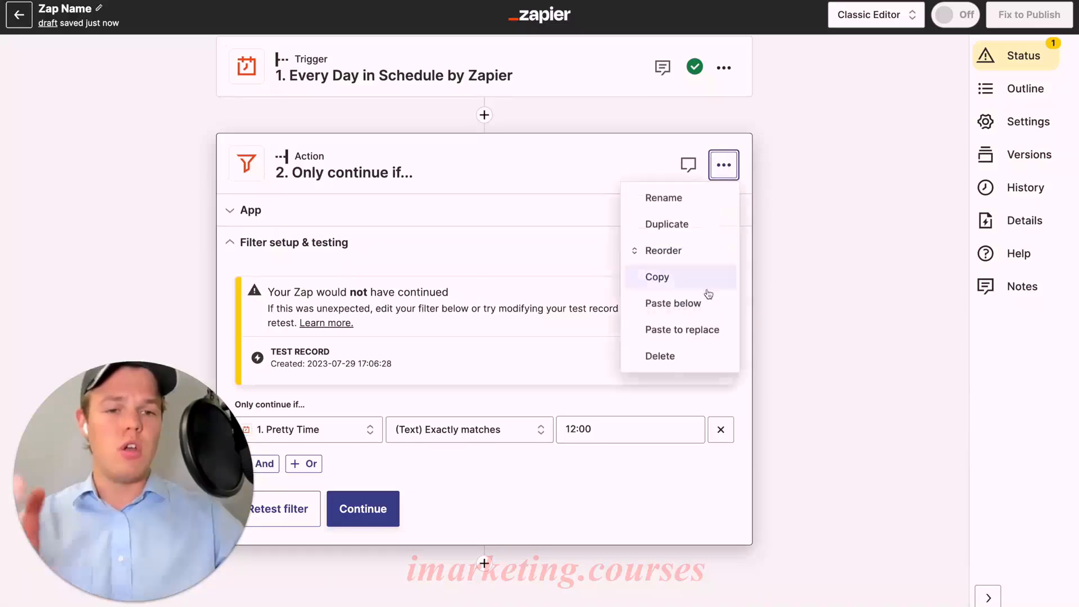
{"action": "left_click", "coordinate": [684, 356]}
Create an editable copy of the trigger's test record and set its pretty_day_of_week value to "Pizza".
{"action": "left_click", "coordinate": [532, 103]}
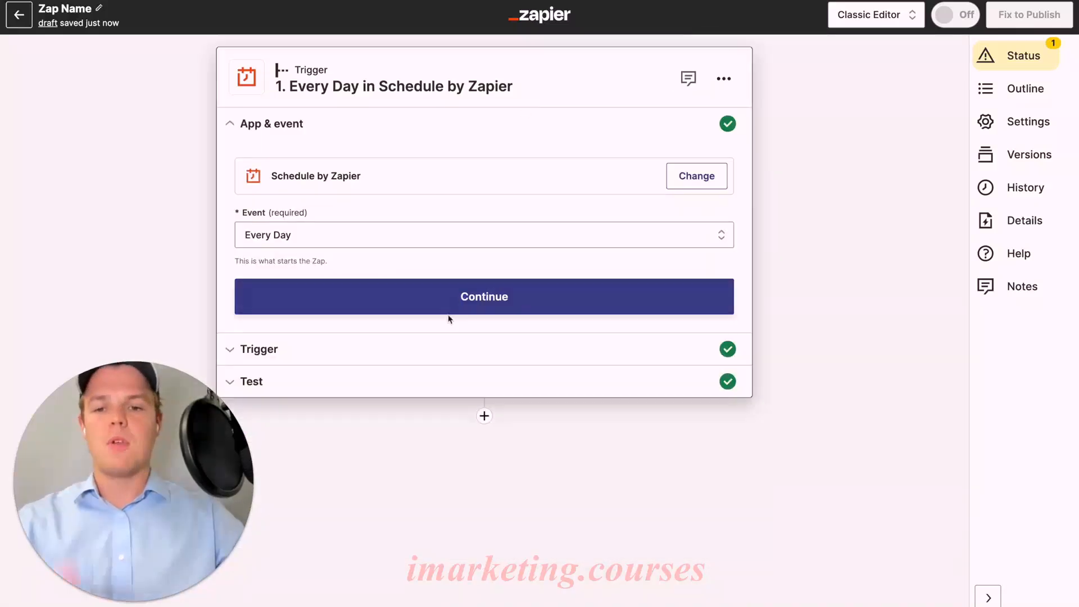
{"action": "left_click", "coordinate": [397, 350]}
{"action": "left_click", "coordinate": [375, 357]}
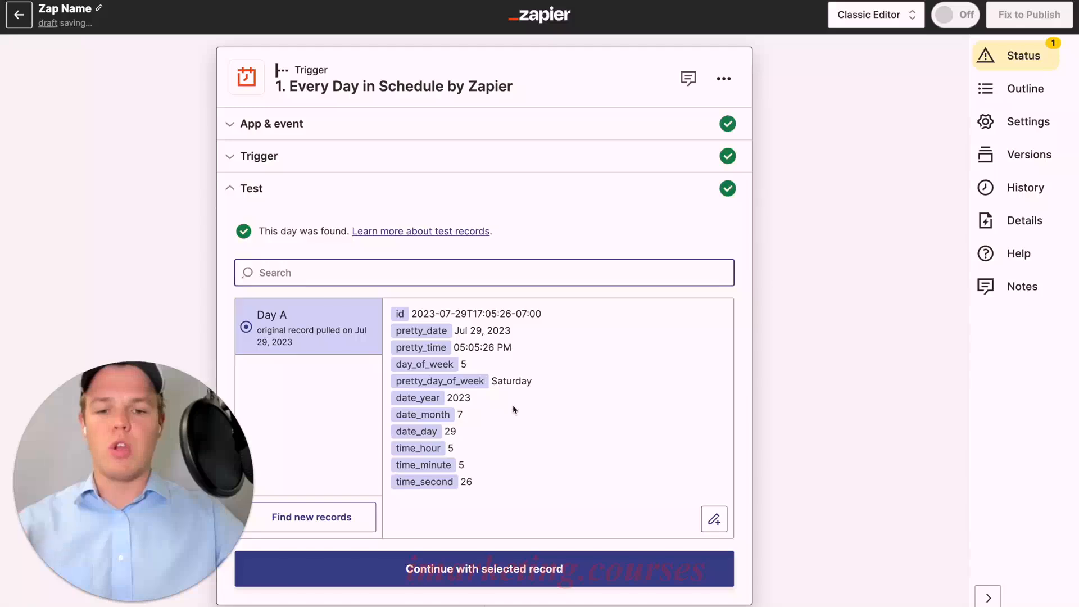
{"action": "scroll", "coordinate": [514, 410], "scroll_direction": "down", "scroll_amount": 2}
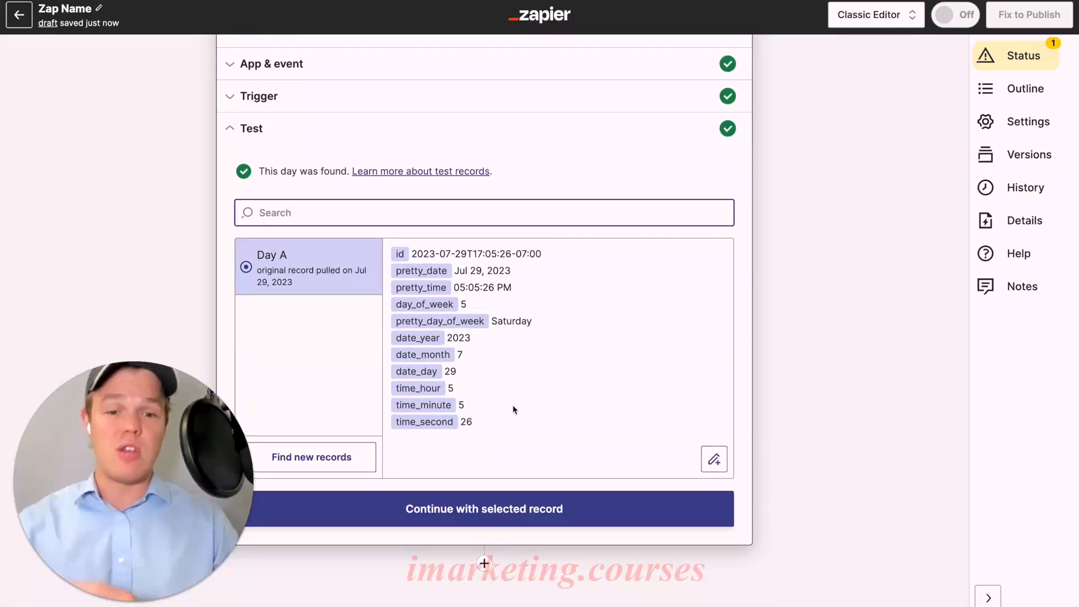
{"action": "left_click", "coordinate": [713, 457]}
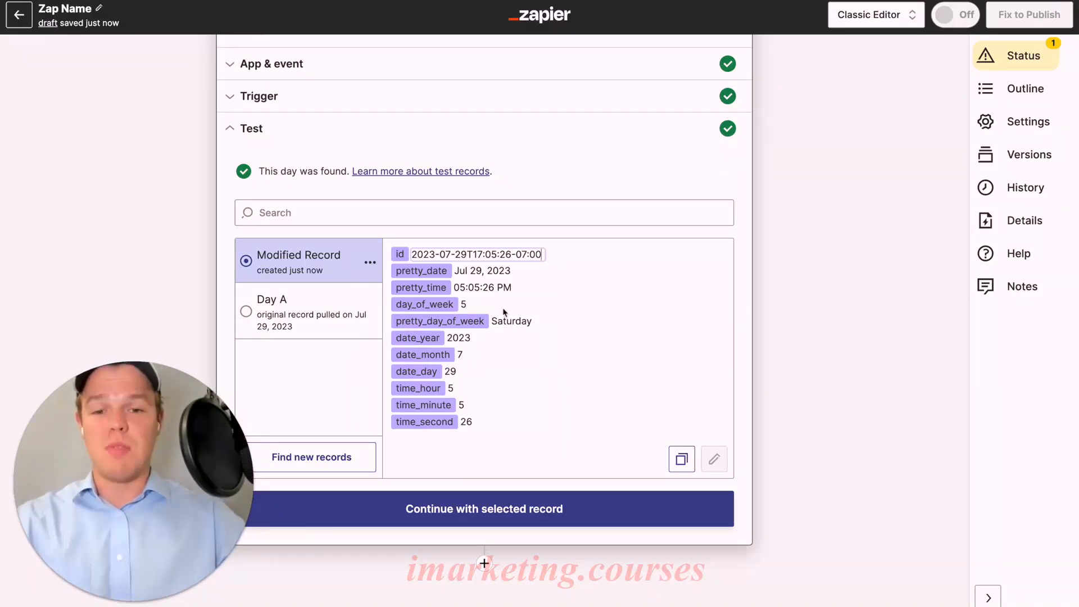
{"action": "double_click", "coordinate": [502, 322]}
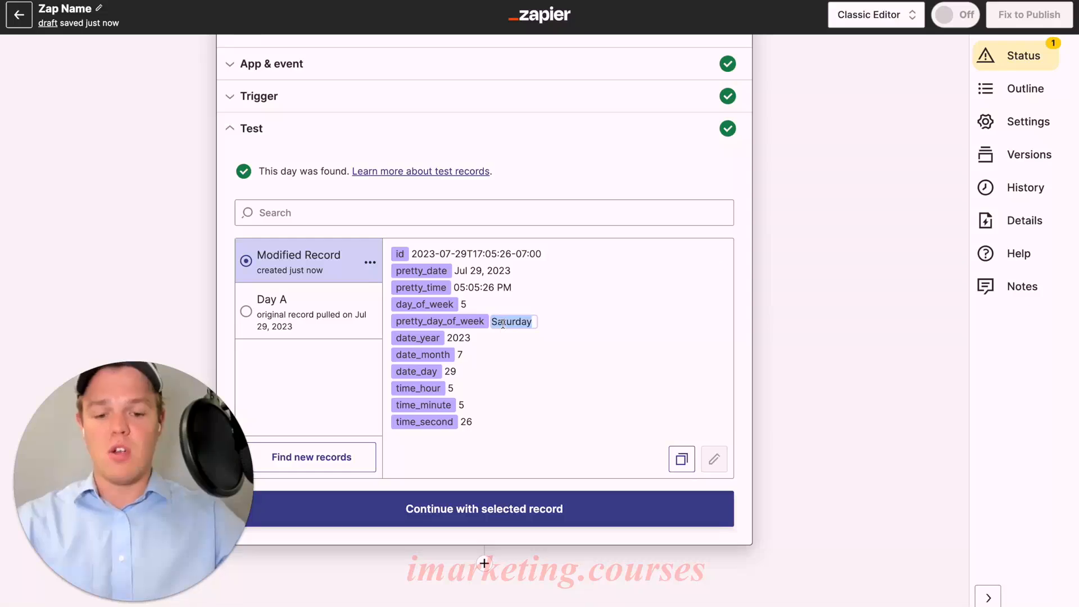
{"action": "type", "text": "Pizza"}
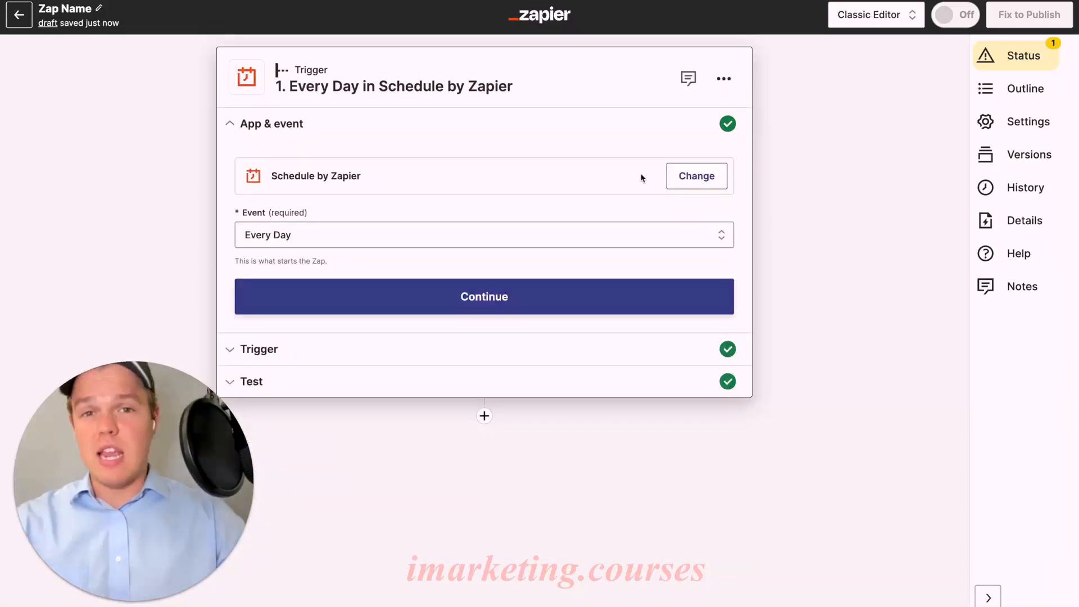
Change the Zap's trigger app to Twitter and set its event to New Follower of Me.
{"action": "left_click", "coordinate": [696, 176]}
{"action": "type", "text": "twi"}
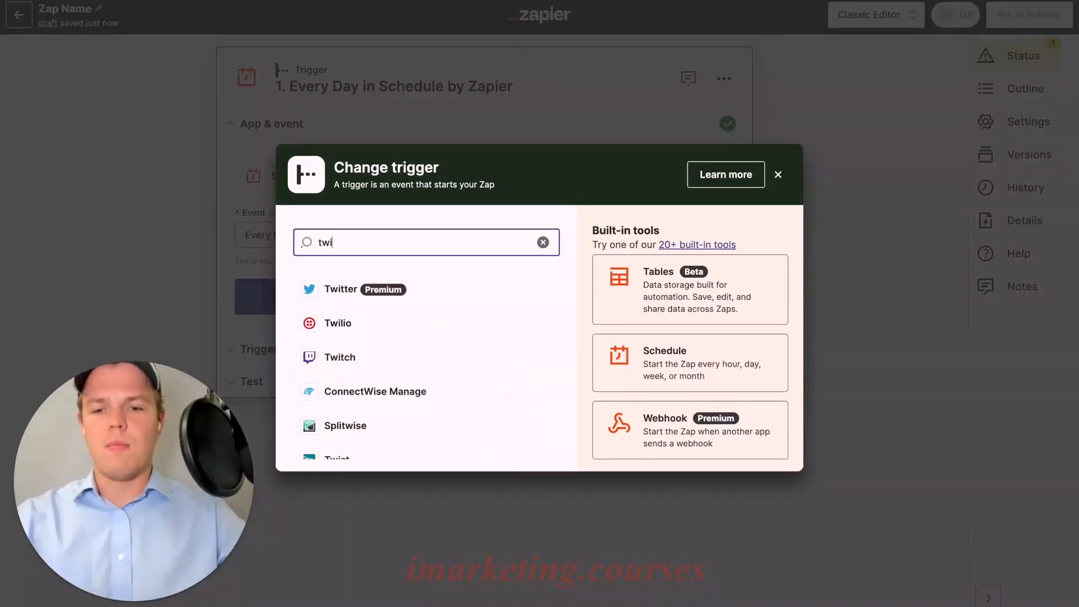
{"action": "left_click", "coordinate": [405, 293]}
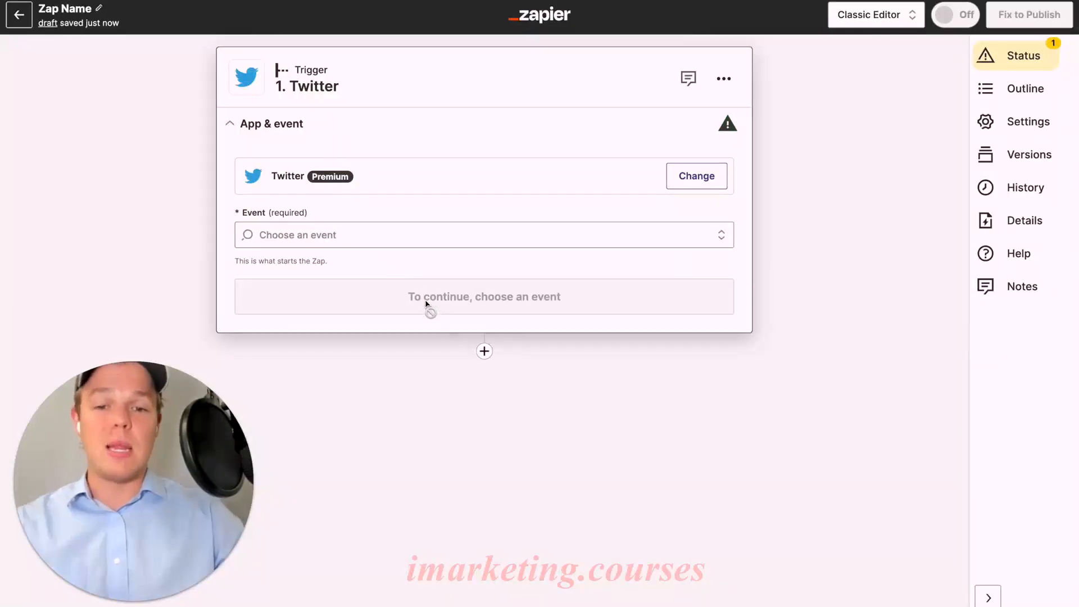
{"action": "left_click", "coordinate": [410, 235]}
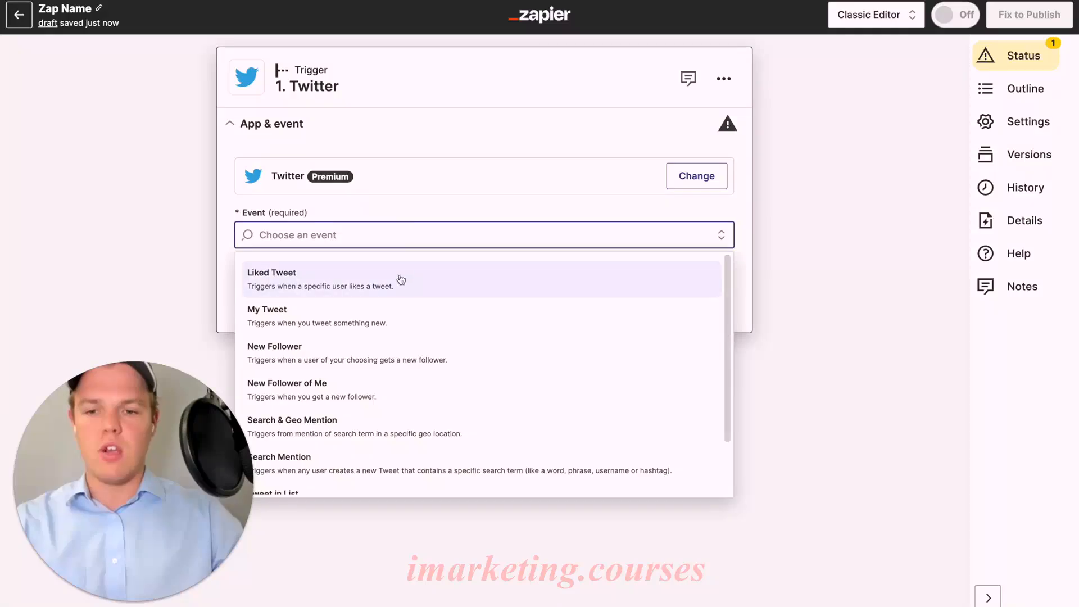
{"action": "scroll", "coordinate": [393, 303], "scroll_direction": "down", "scroll_amount": 1}
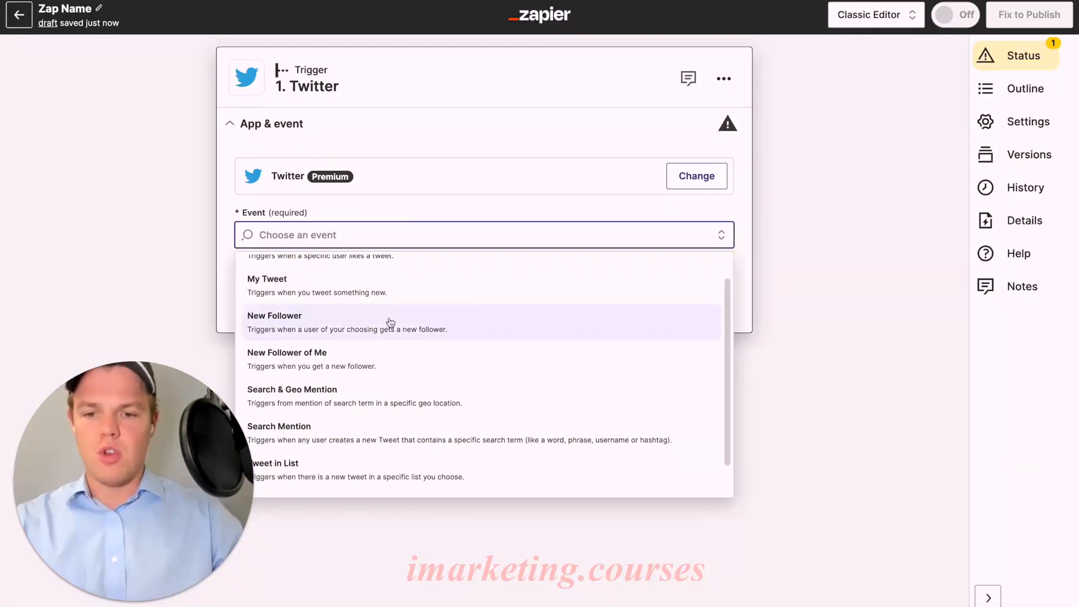
{"action": "left_click", "coordinate": [390, 319]}
{"action": "left_click", "coordinate": [427, 236]}
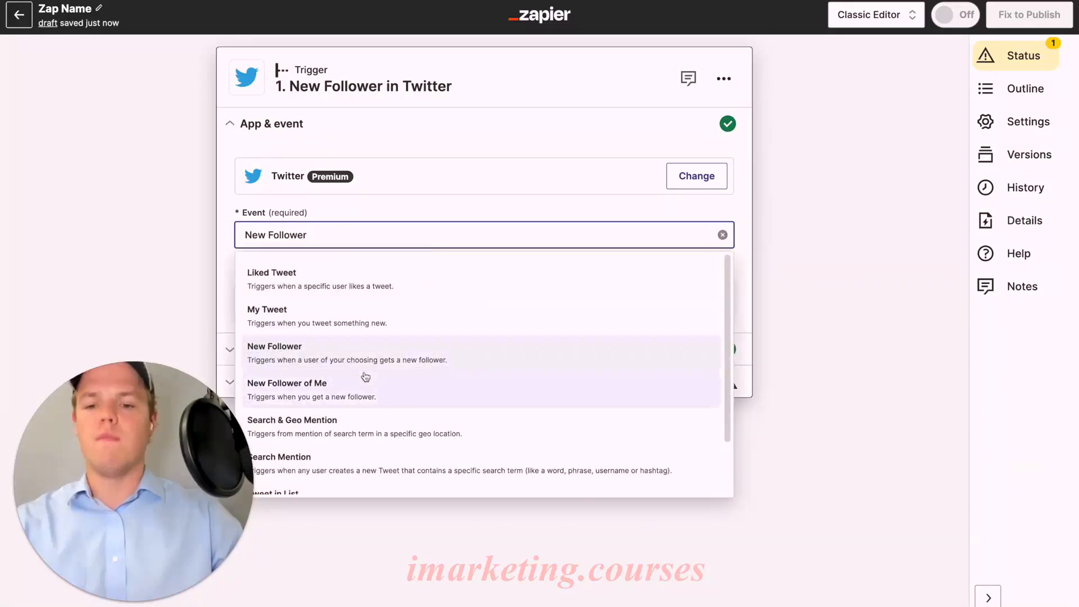
{"action": "left_click", "coordinate": [361, 385]}
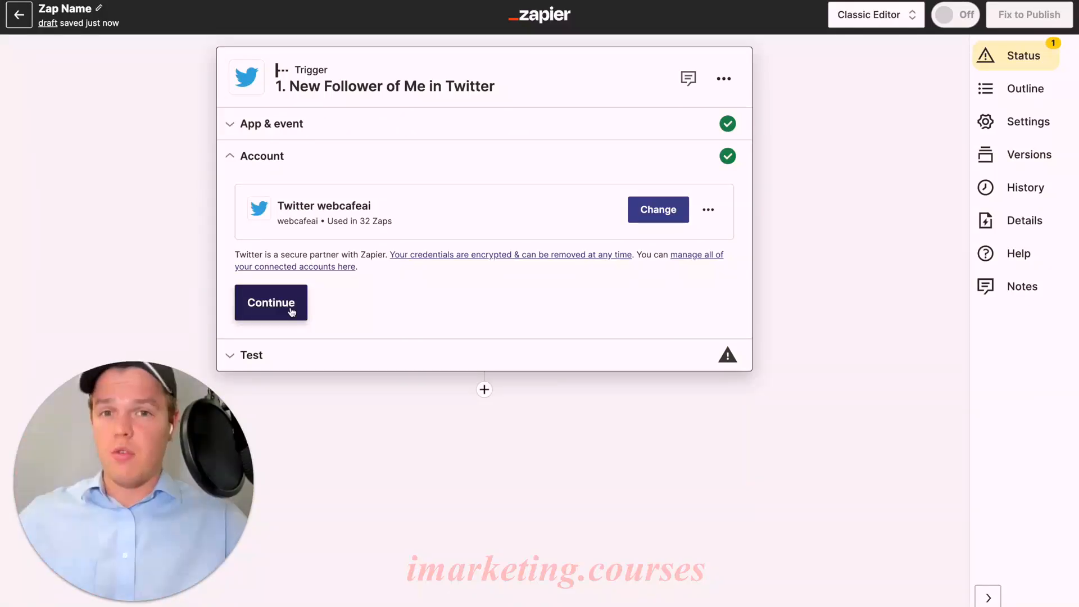
Test the Twitter trigger with the connected account, compare the follower test records and continue with Follower B.
{"action": "left_click", "coordinate": [292, 312]}
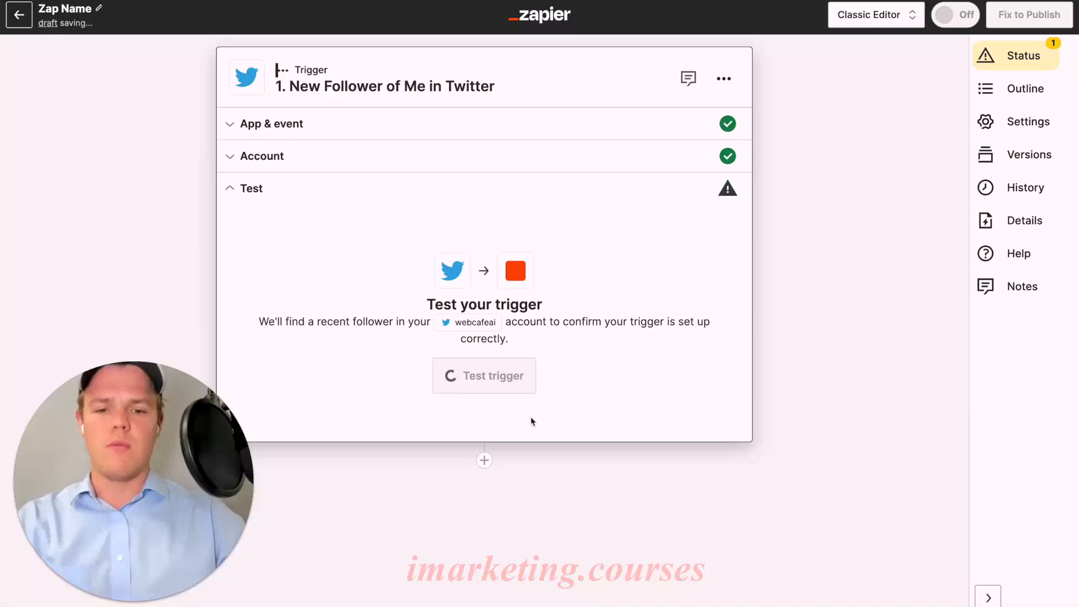
{"action": "left_click", "coordinate": [514, 390]}
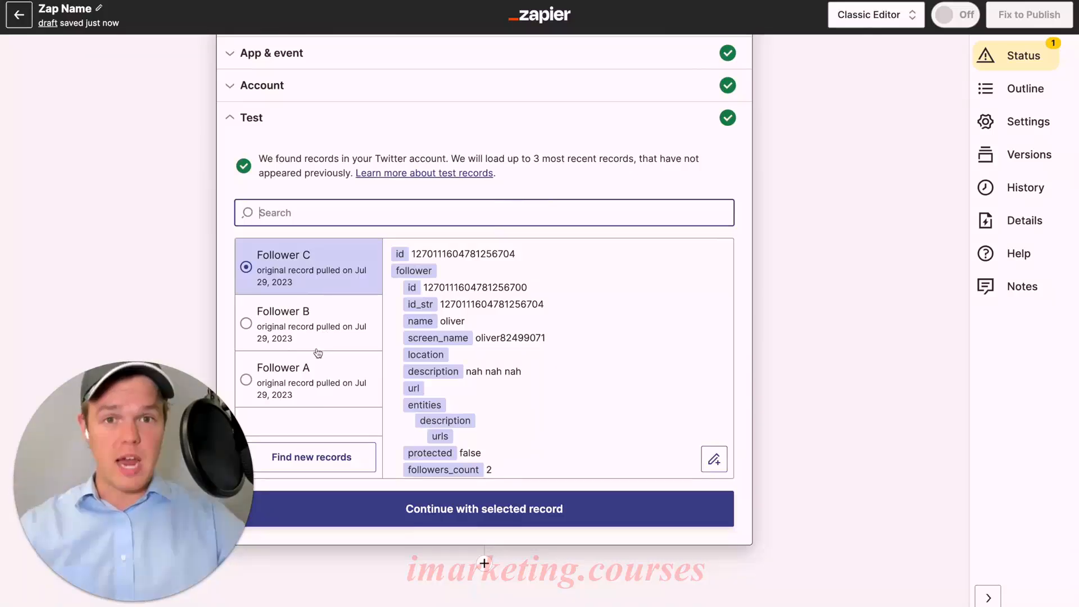
{"action": "left_click", "coordinate": [335, 333]}
{"action": "left_click", "coordinate": [324, 311]}
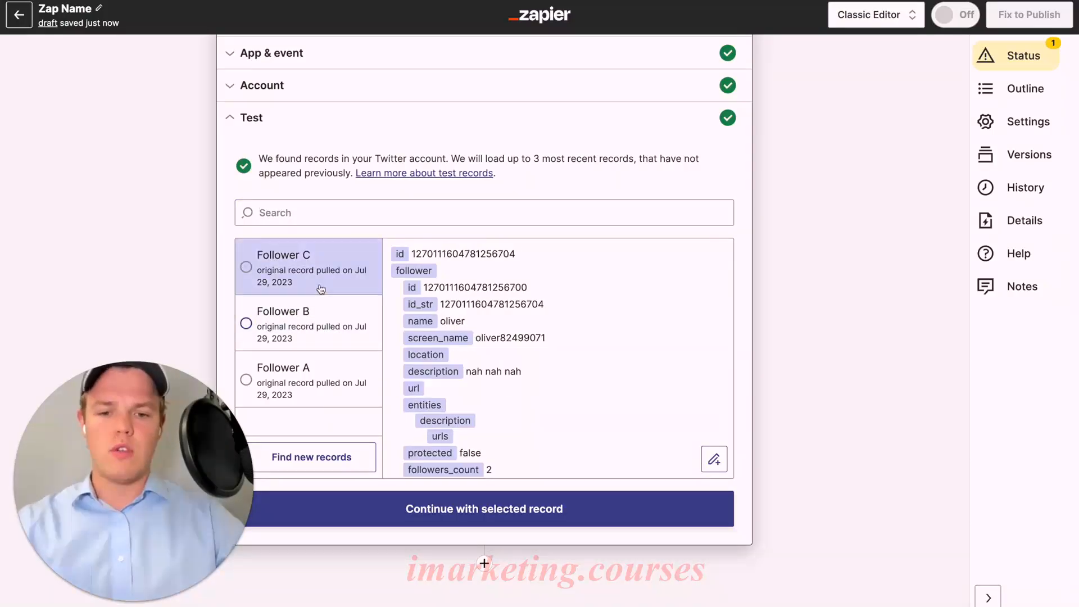
{"action": "left_click", "coordinate": [313, 336]}
{"action": "left_click", "coordinate": [309, 372]}
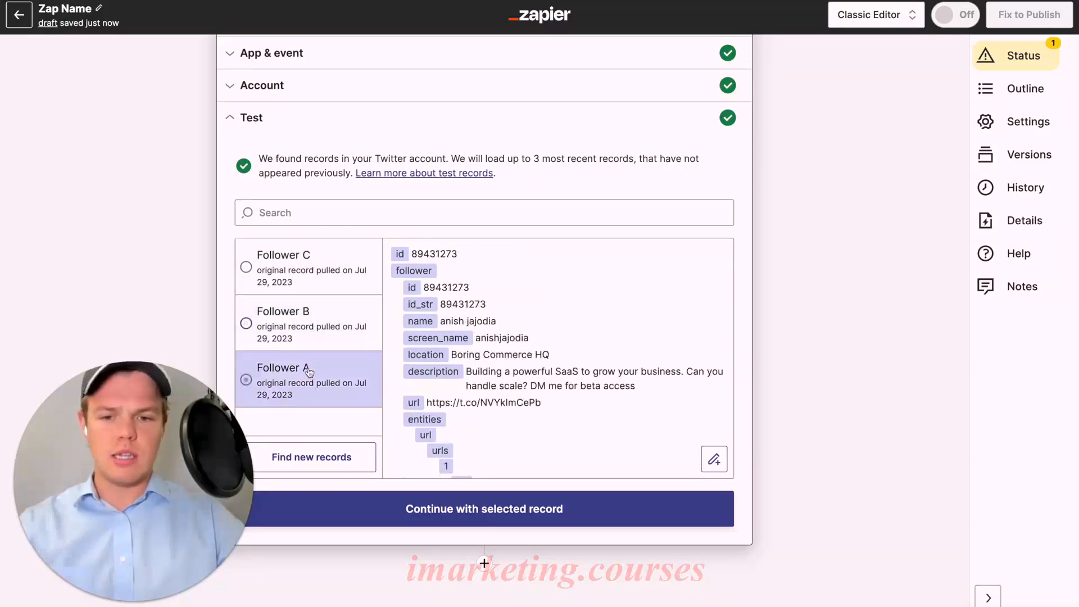
{"action": "left_click", "coordinate": [323, 278]}
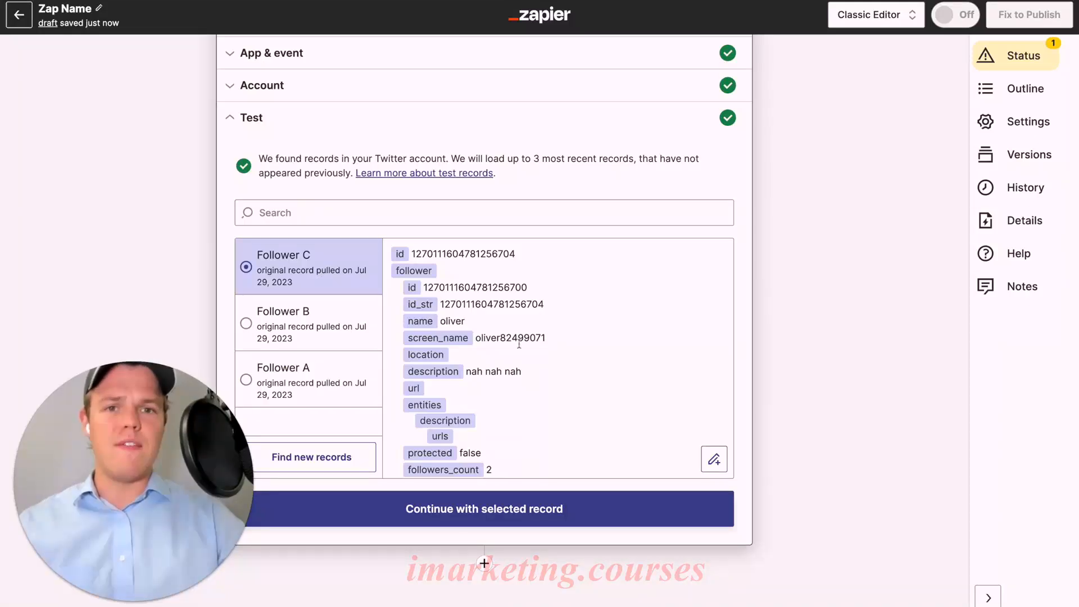
{"action": "scroll", "coordinate": [546, 349], "scroll_direction": "down", "scroll_amount": 5}
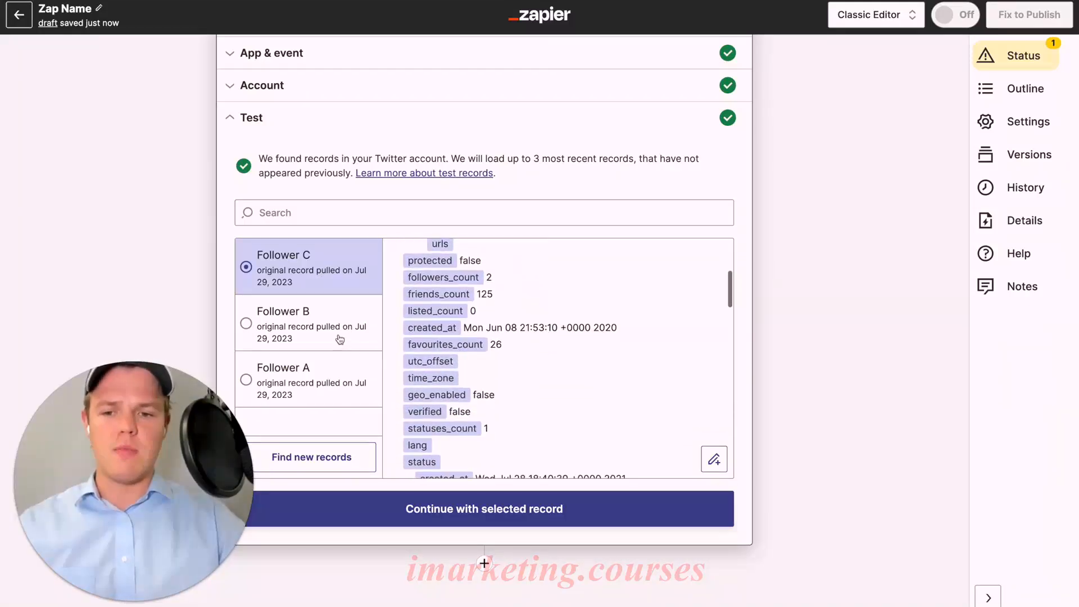
{"action": "left_click", "coordinate": [373, 321]}
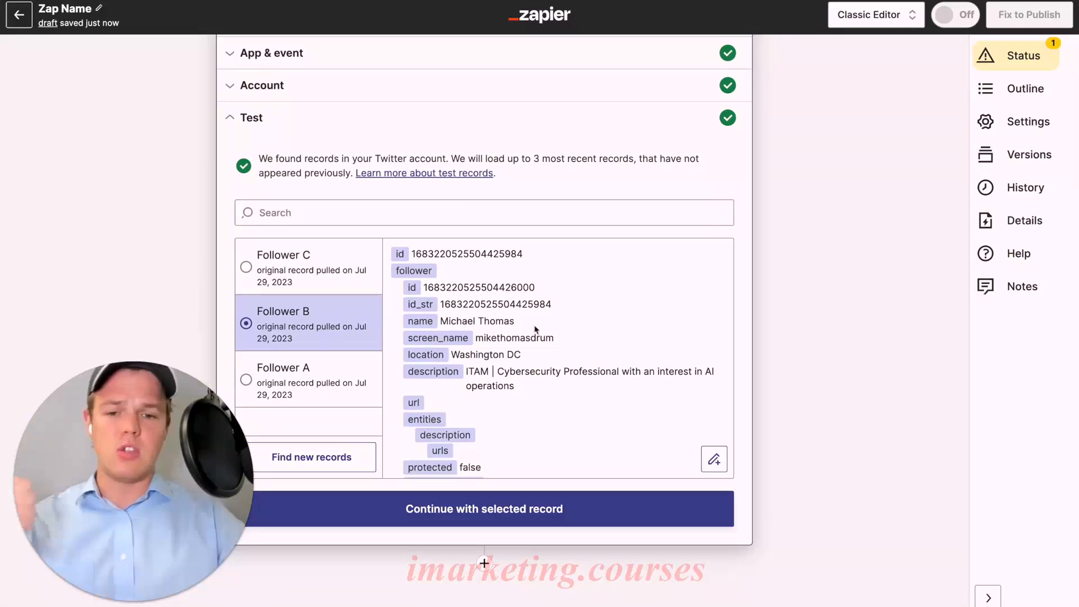
{"action": "scroll", "coordinate": [542, 340], "scroll_direction": "down", "scroll_amount": 5}
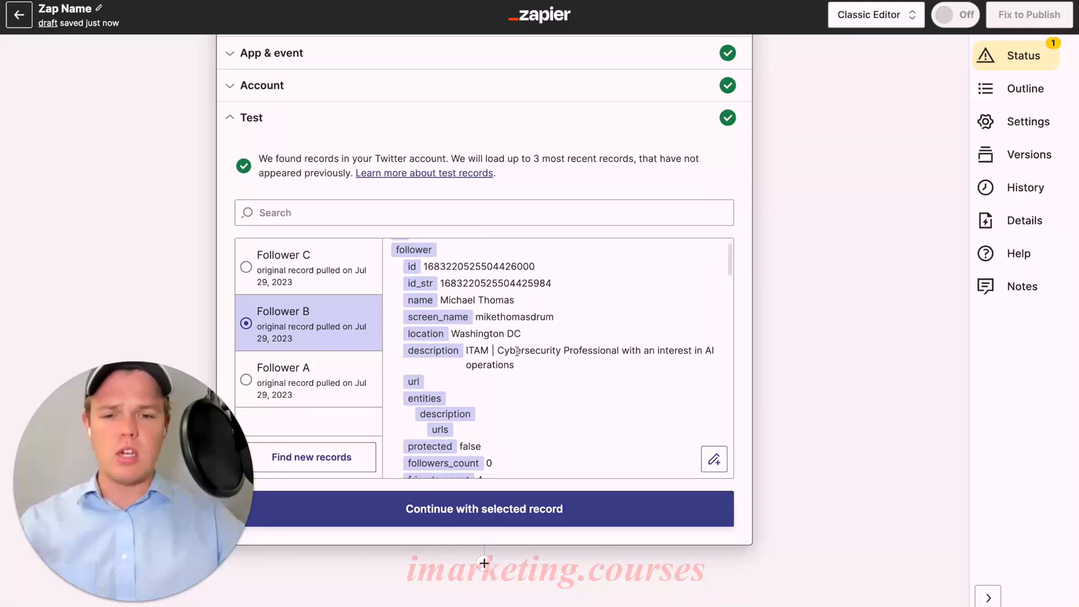
{"action": "scroll", "coordinate": [512, 364], "scroll_direction": "down", "scroll_amount": 5}
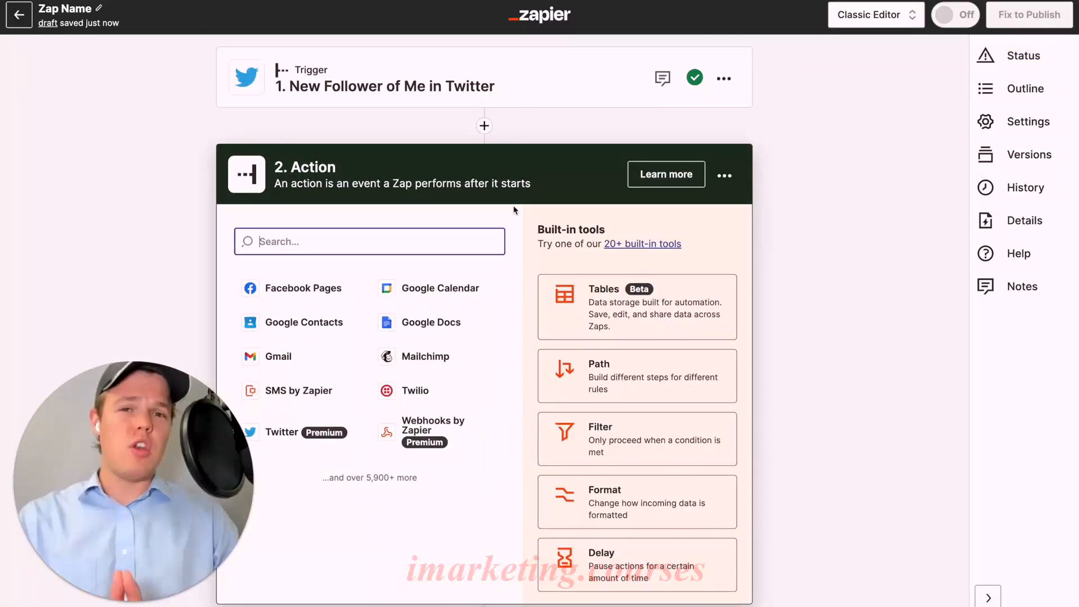
Add ChatGPT as the step 2 action with the Conversation event, keeping the connected account.
{"action": "left_click", "coordinate": [514, 206]}
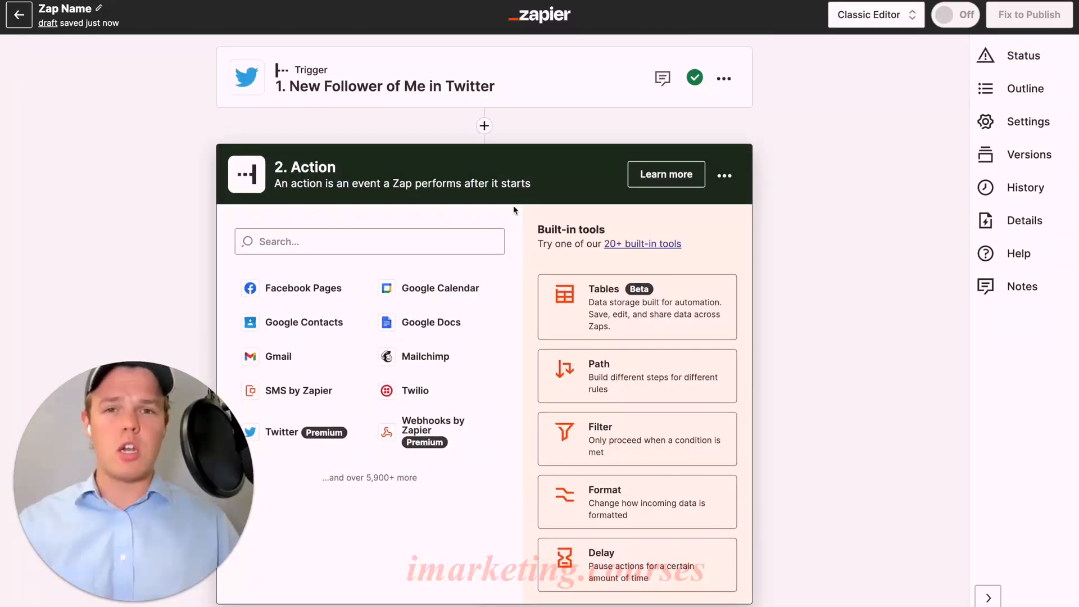
{"action": "left_click", "coordinate": [427, 240]}
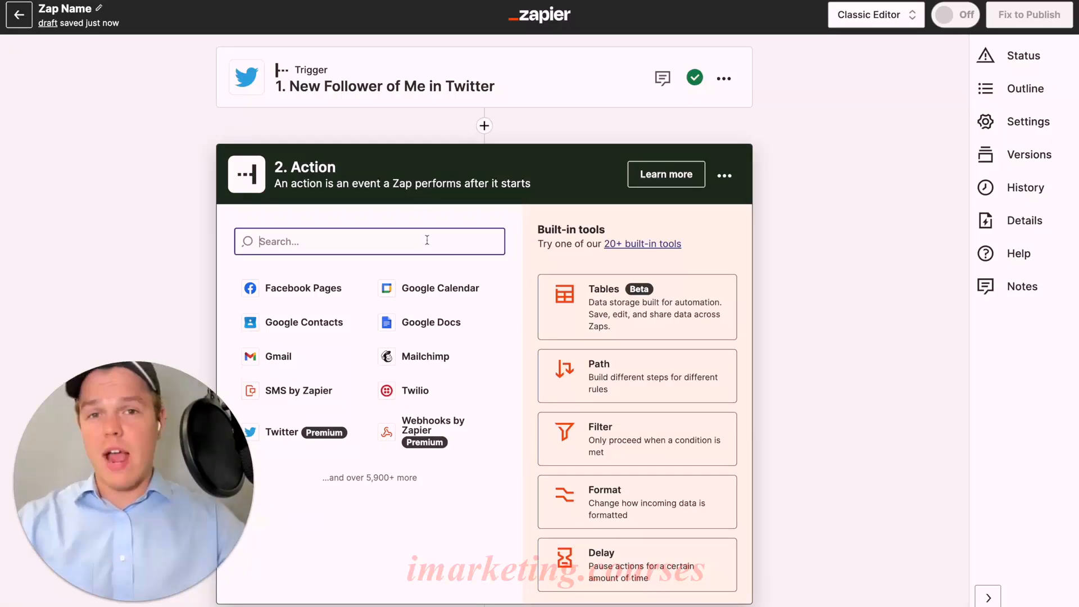
{"action": "type", "text": "chagpt"}
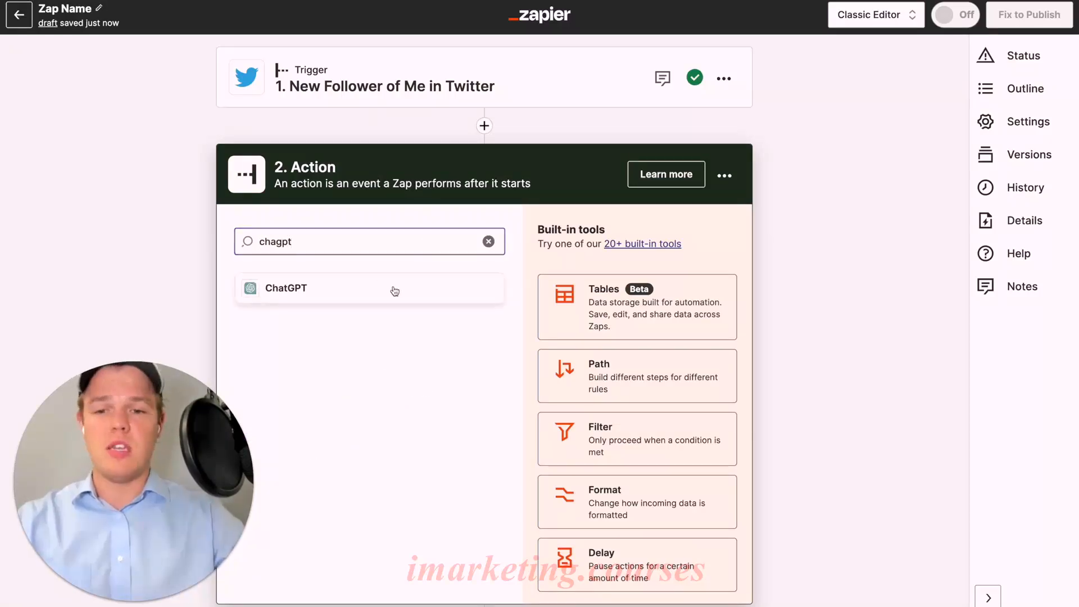
{"action": "left_click", "coordinate": [396, 290]}
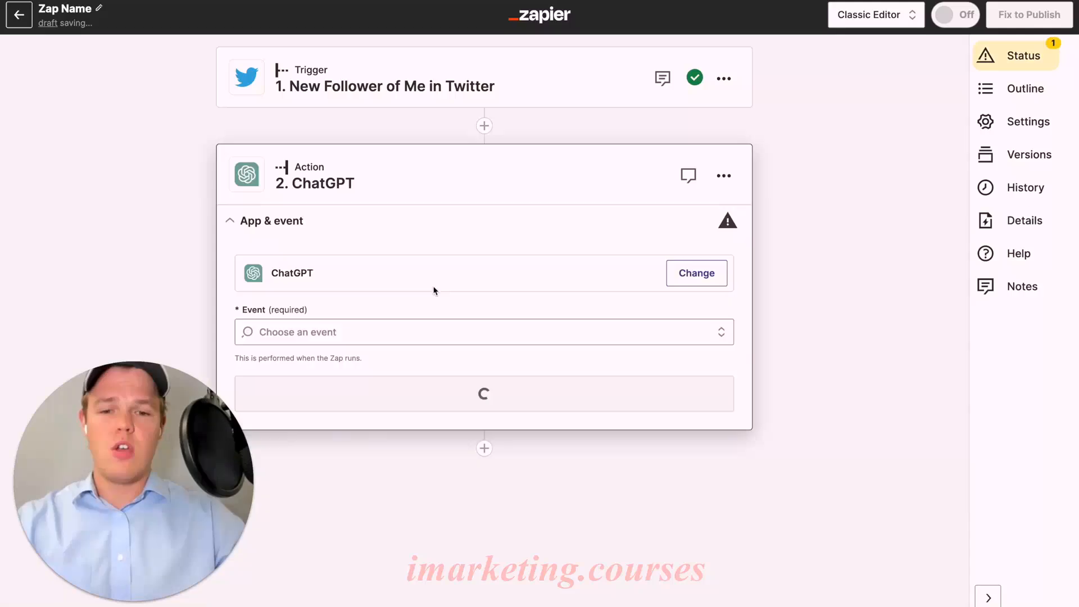
{"action": "left_click", "coordinate": [429, 337]}
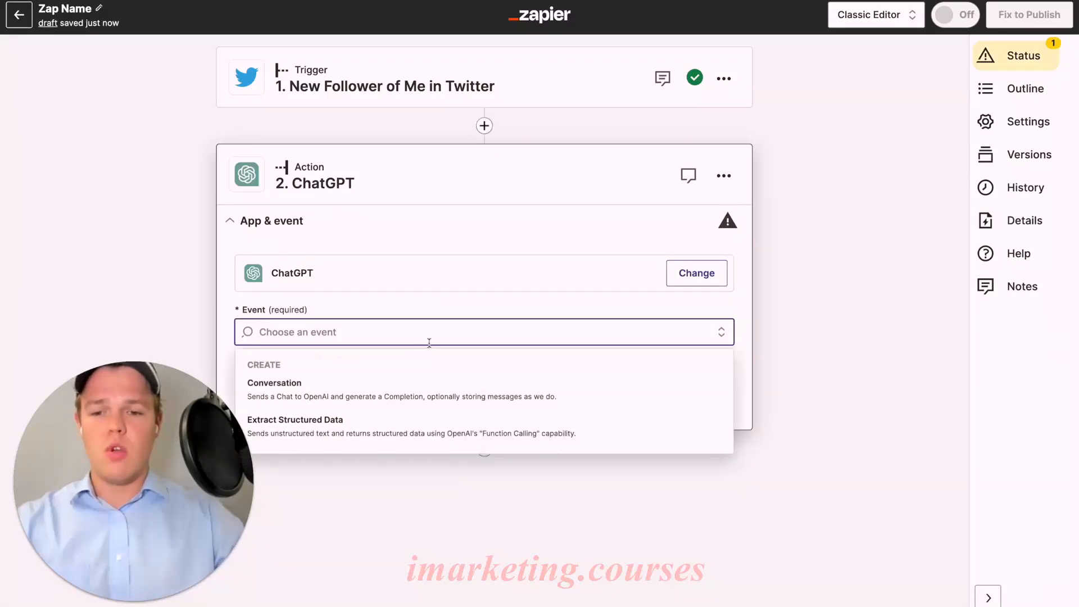
{"action": "left_click", "coordinate": [393, 389]}
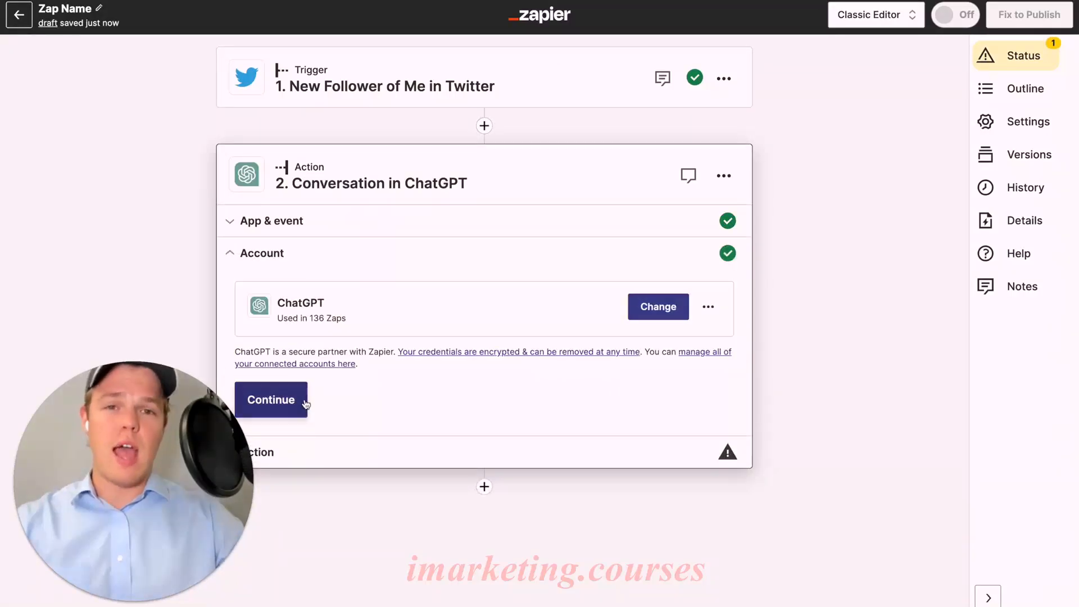
{"action": "left_click", "coordinate": [304, 400]}
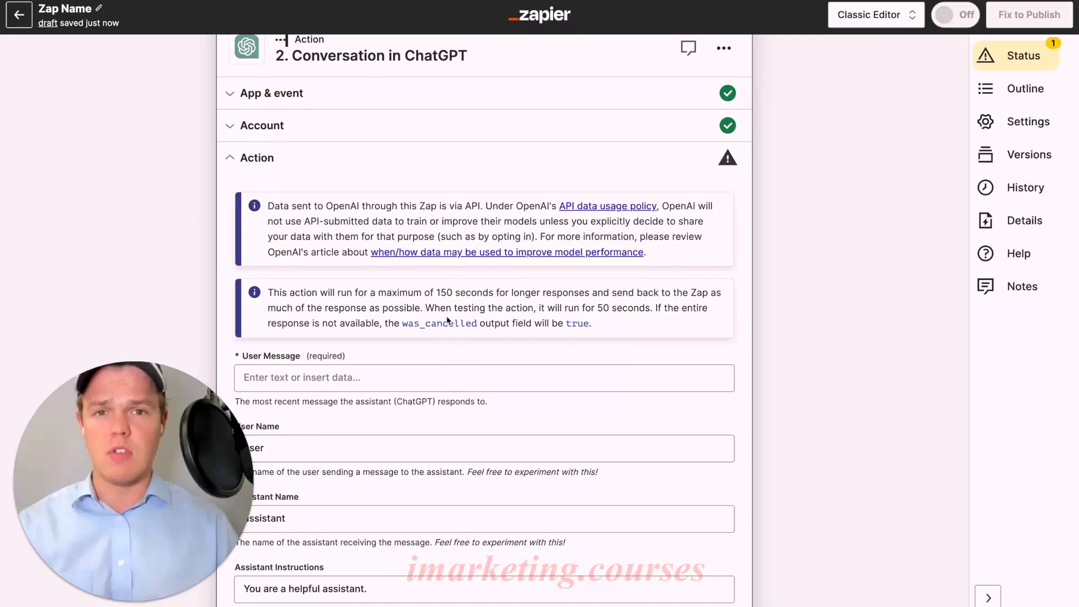
Examine the Conversation action's settings, including the Twitter data available to insert in User Message and Assistant Instructions.
{"action": "scroll", "coordinate": [447, 319], "scroll_direction": "down", "scroll_amount": 6}
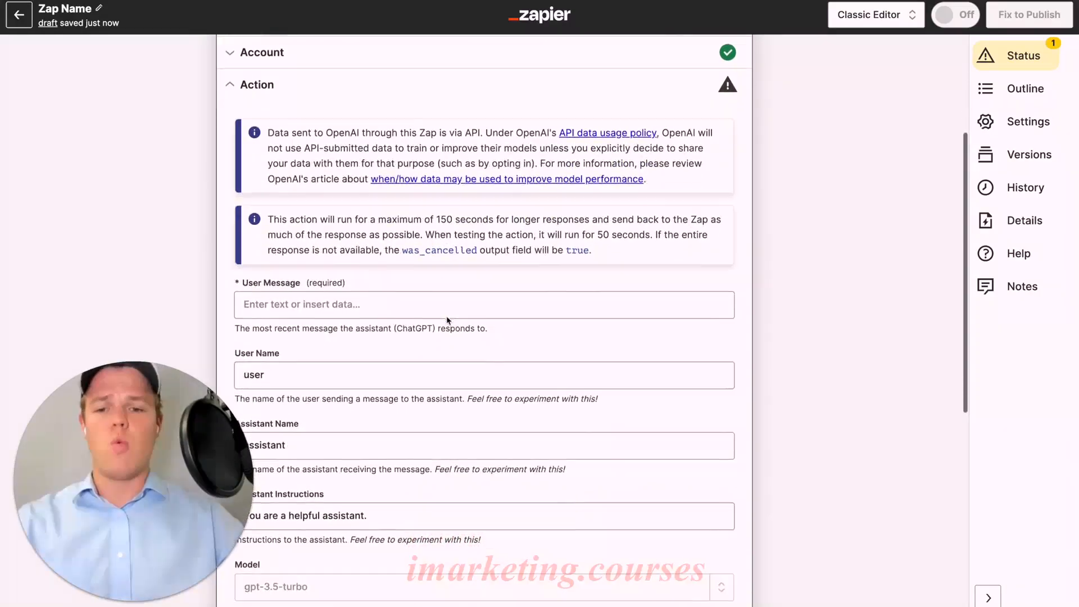
{"action": "scroll", "coordinate": [447, 316], "scroll_direction": "down", "scroll_amount": 3}
{"action": "scroll", "coordinate": [446, 316], "scroll_direction": "up", "scroll_amount": 8}
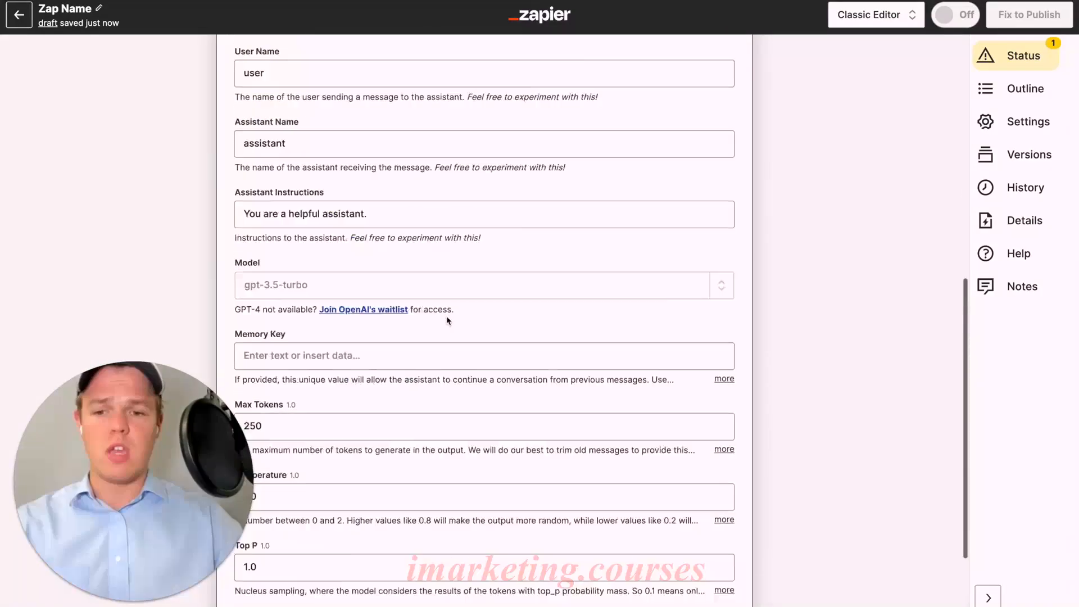
{"action": "scroll", "coordinate": [446, 316], "scroll_direction": "up", "scroll_amount": 2}
{"action": "scroll", "coordinate": [446, 316], "scroll_direction": "down", "scroll_amount": 3}
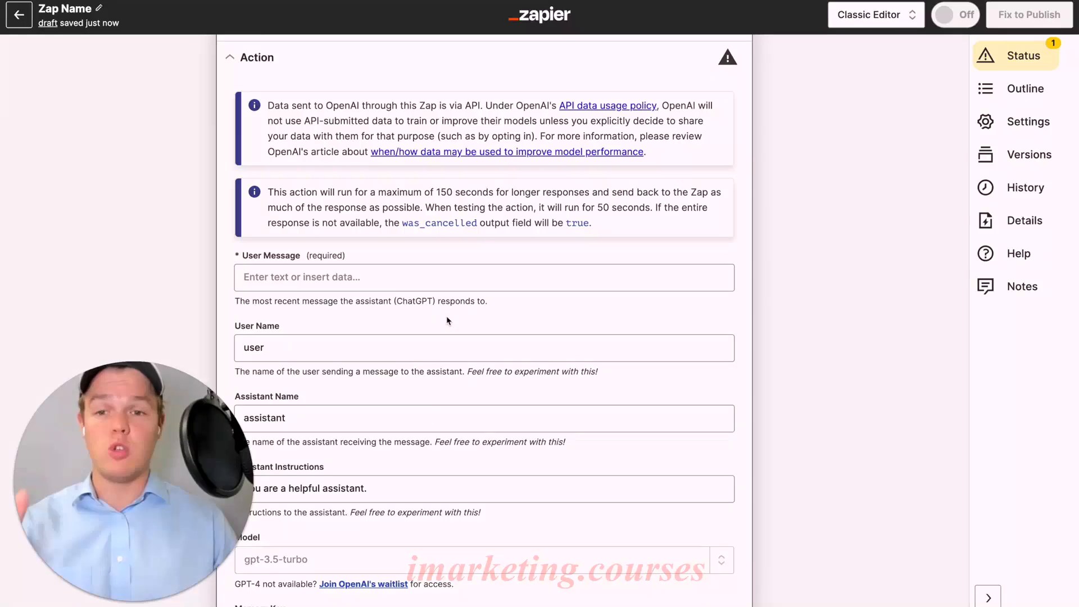
{"action": "scroll", "coordinate": [448, 281], "scroll_direction": "down", "scroll_amount": 1}
{"action": "left_click", "coordinate": [449, 225]}
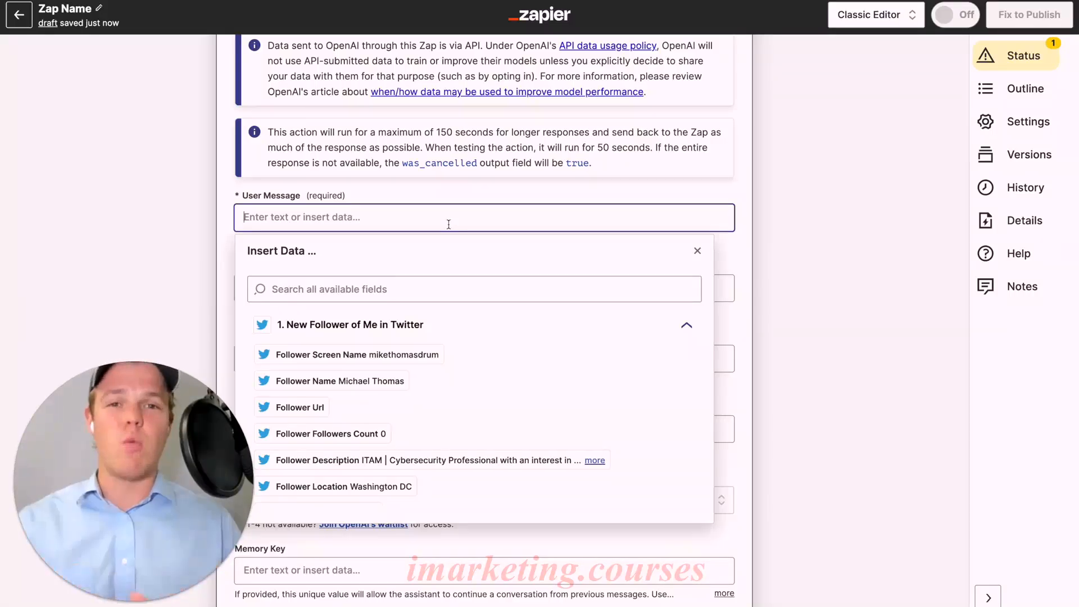
{"action": "scroll", "coordinate": [487, 219], "scroll_direction": "down", "scroll_amount": 1}
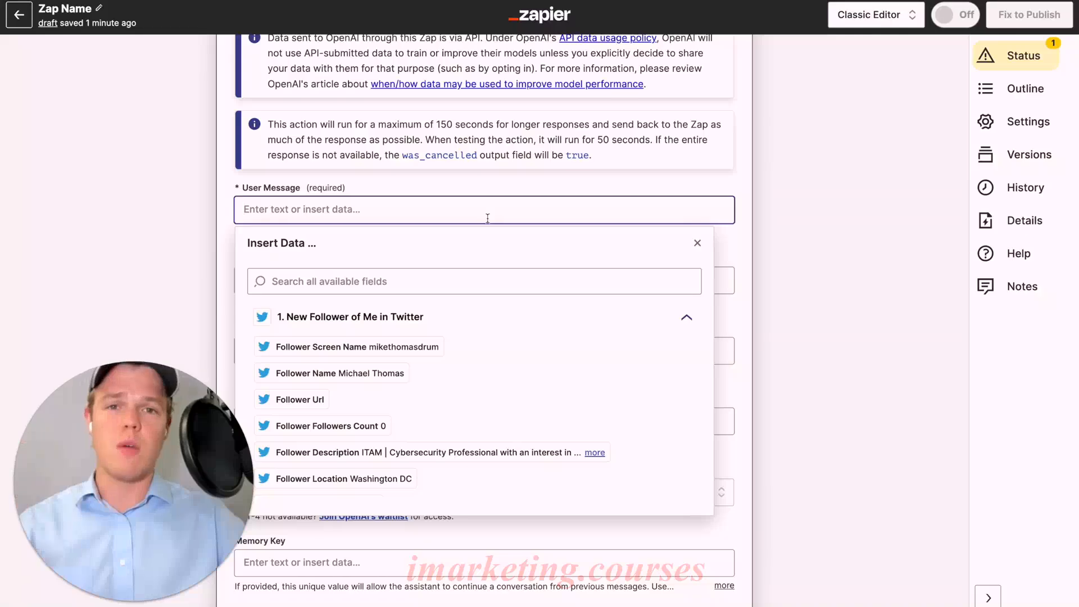
{"action": "scroll", "coordinate": [488, 218], "scroll_direction": "down", "scroll_amount": 1}
{"action": "left_click", "coordinate": [233, 211]}
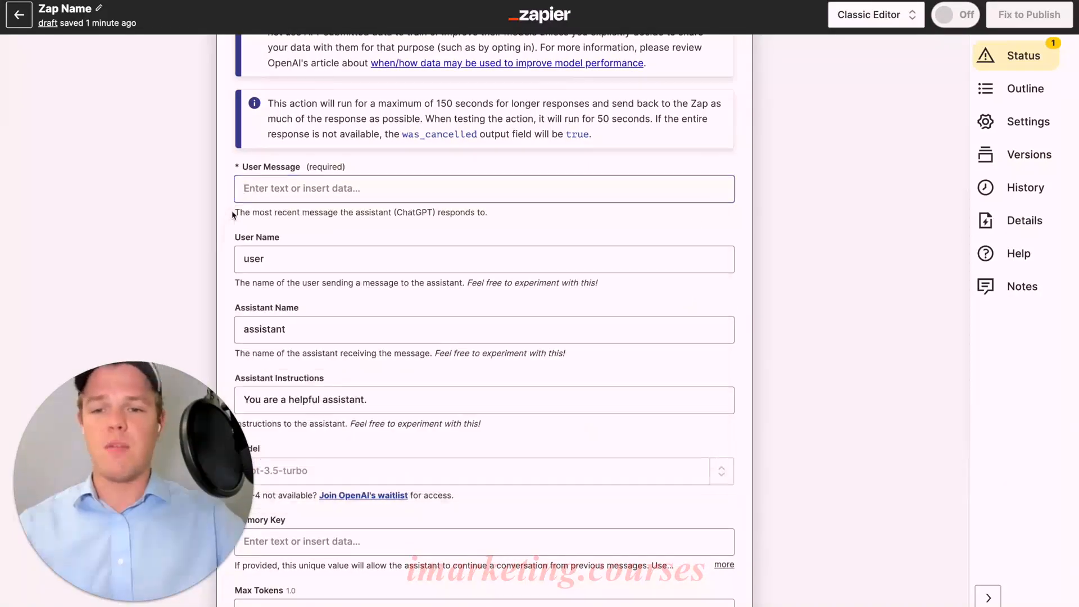
{"action": "scroll", "coordinate": [275, 218], "scroll_direction": "down", "scroll_amount": 4}
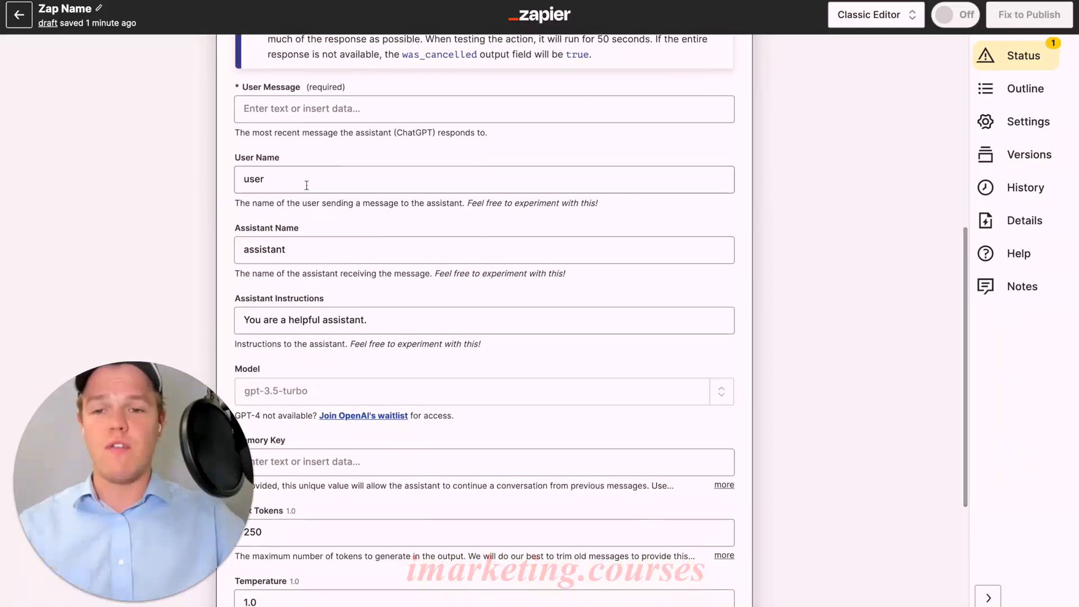
{"action": "scroll", "coordinate": [320, 179], "scroll_direction": "down", "scroll_amount": 1}
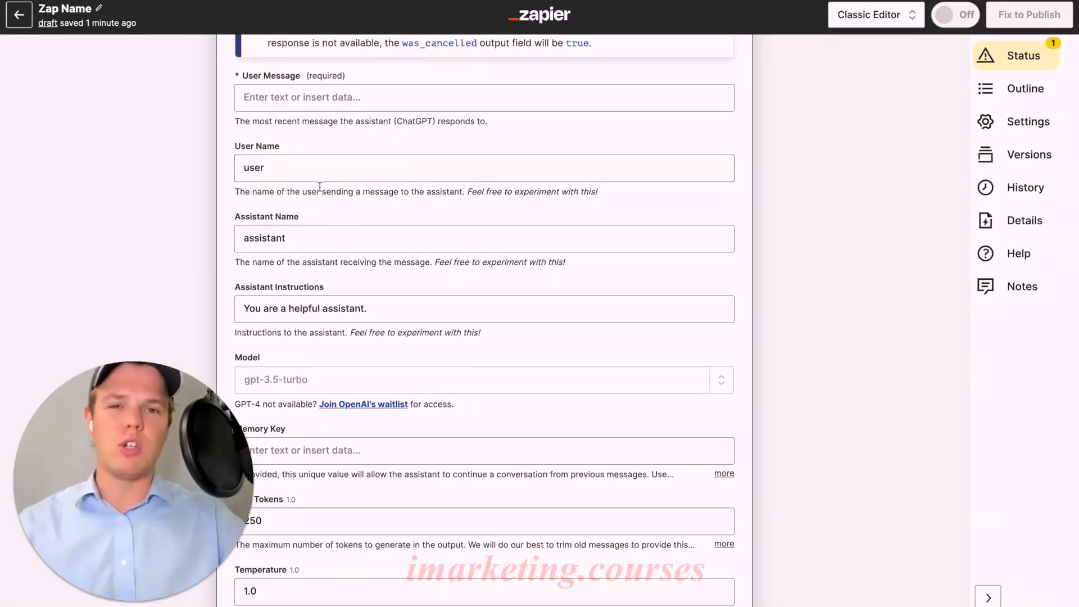
{"action": "scroll", "coordinate": [319, 183], "scroll_direction": "down", "scroll_amount": 1}
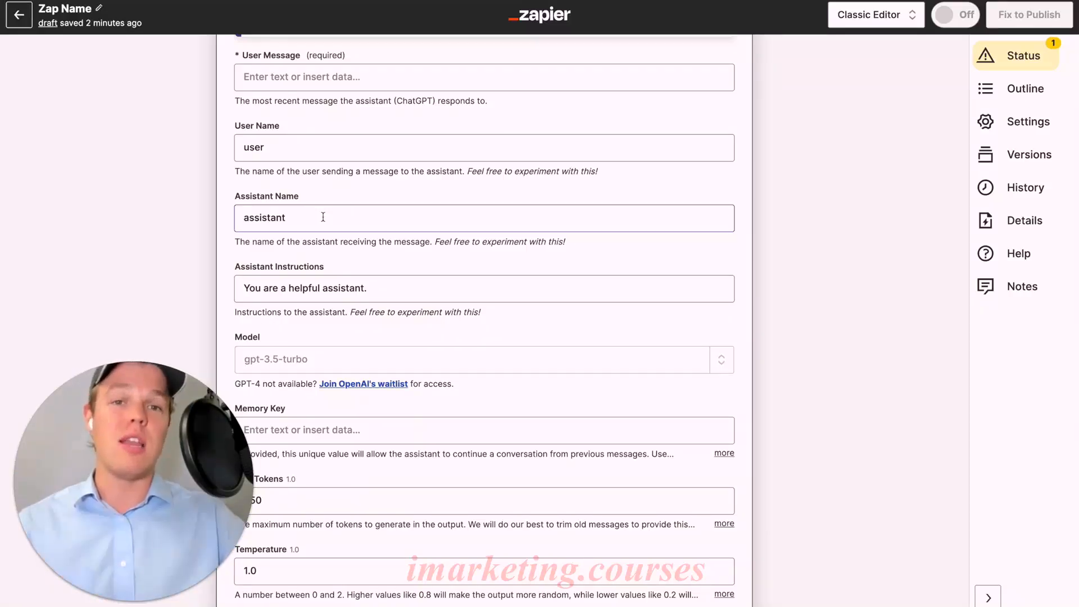
{"action": "scroll", "coordinate": [323, 217], "scroll_direction": "down", "scroll_amount": 1}
{"action": "left_click", "coordinate": [386, 218]}
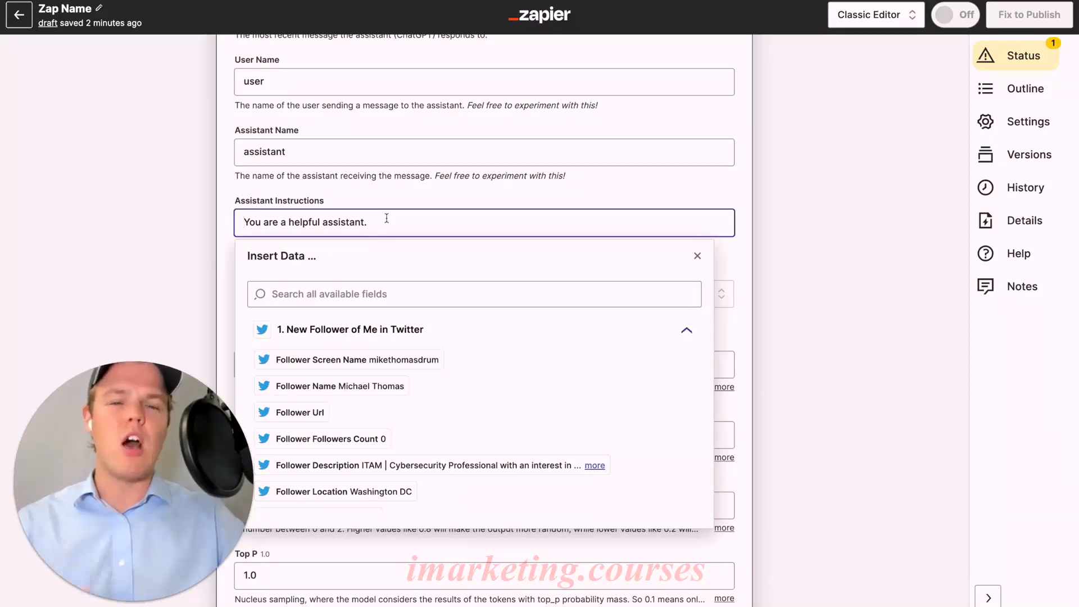
Examine the GPT-3.5 and GPT-4 models available for the ChatGPT Conversation action and close the list without changing the model.
{"action": "left_click", "coordinate": [391, 225]}
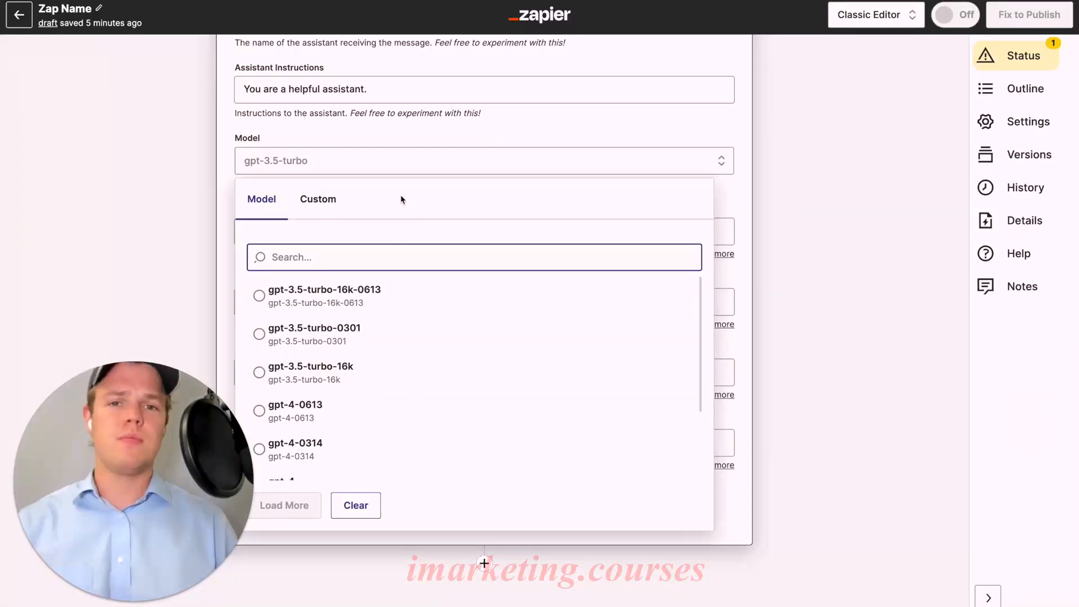
{"action": "scroll", "coordinate": [462, 323], "scroll_direction": "down", "scroll_amount": 1}
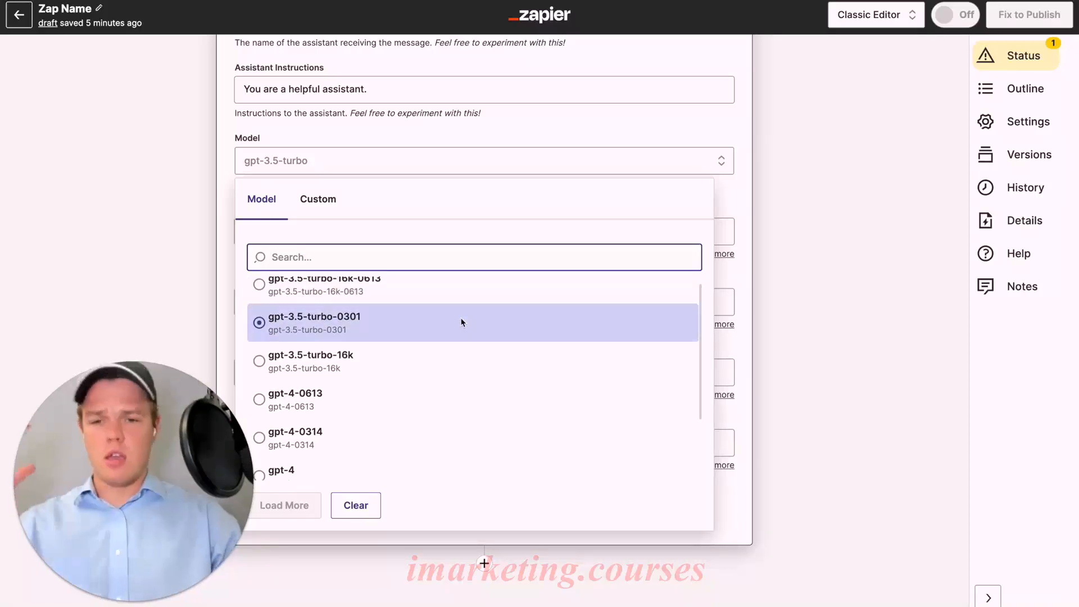
{"action": "scroll", "coordinate": [463, 321], "scroll_direction": "up", "scroll_amount": 1}
{"action": "scroll", "coordinate": [461, 332], "scroll_direction": "down", "scroll_amount": 3}
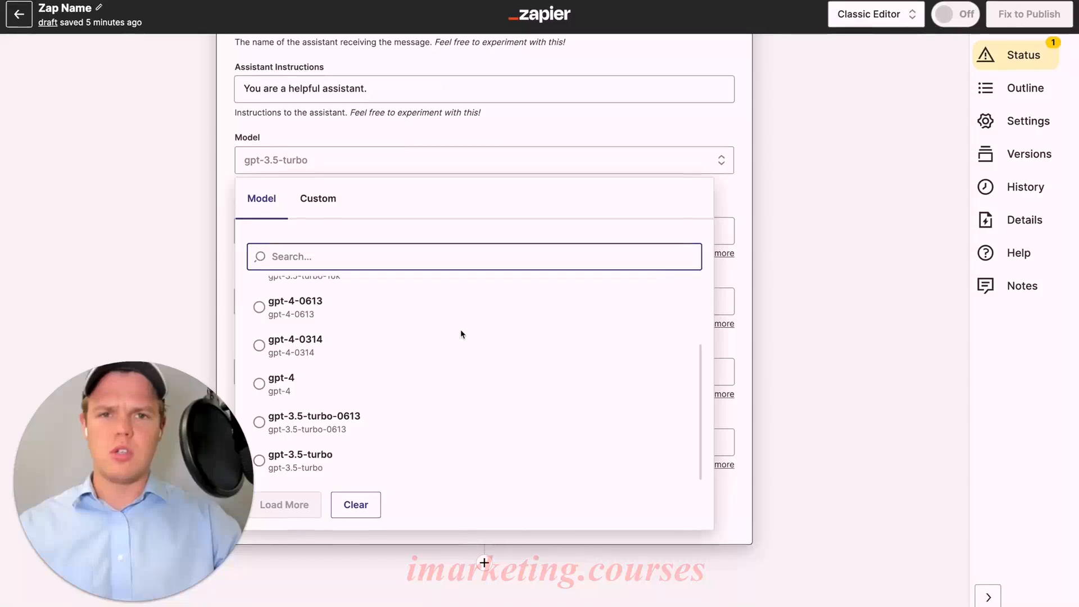
{"action": "scroll", "coordinate": [461, 332], "scroll_direction": "up", "scroll_amount": 3}
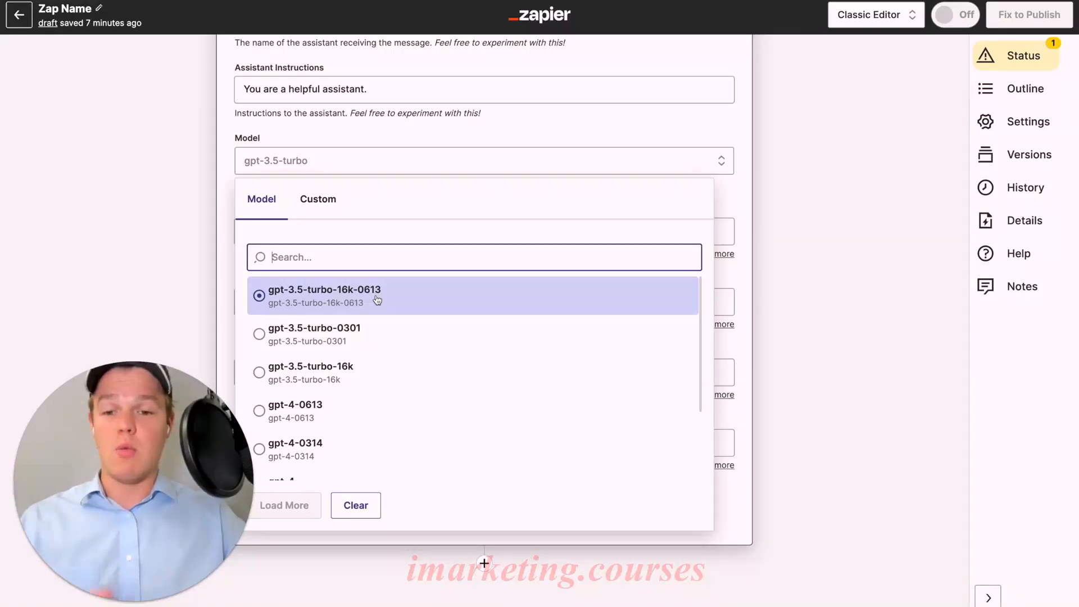
{"action": "scroll", "coordinate": [376, 300], "scroll_direction": "down", "scroll_amount": 1}
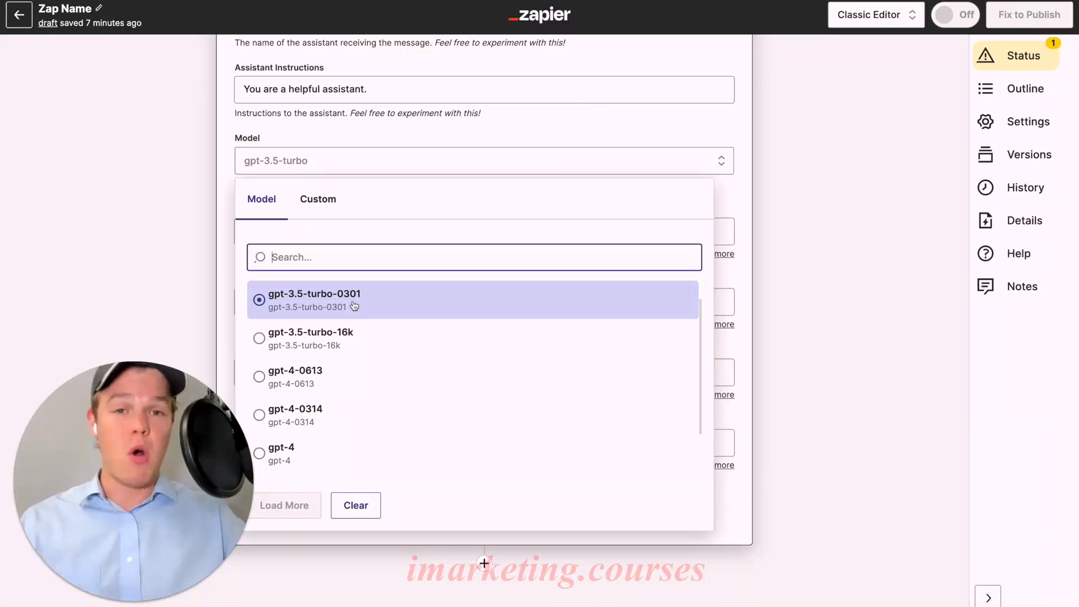
{"action": "scroll", "coordinate": [356, 306], "scroll_direction": "down", "scroll_amount": 2}
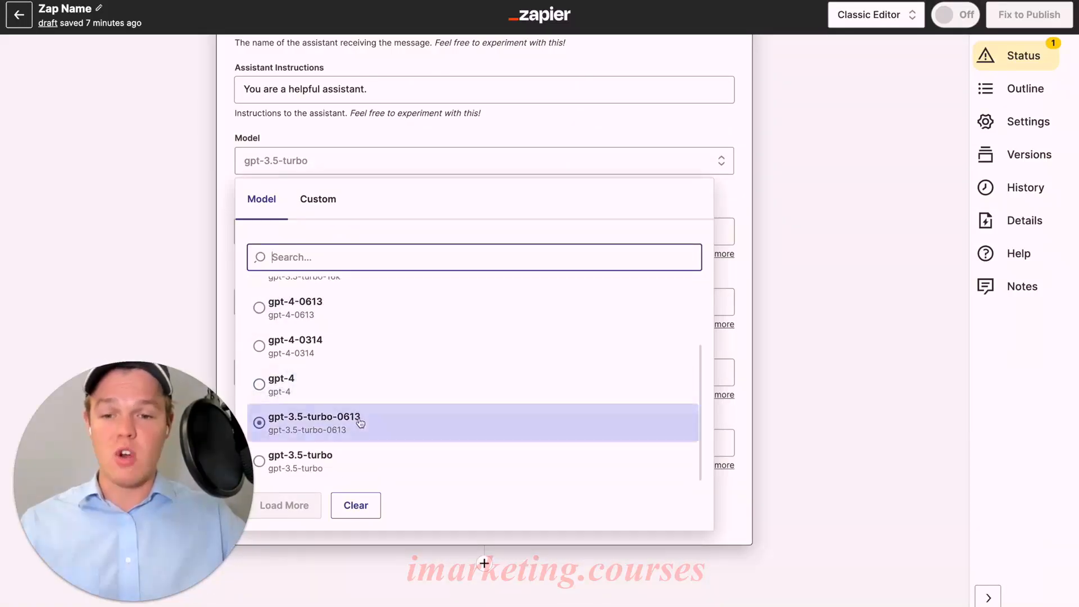
{"action": "scroll", "coordinate": [360, 422], "scroll_direction": "up", "scroll_amount": 1}
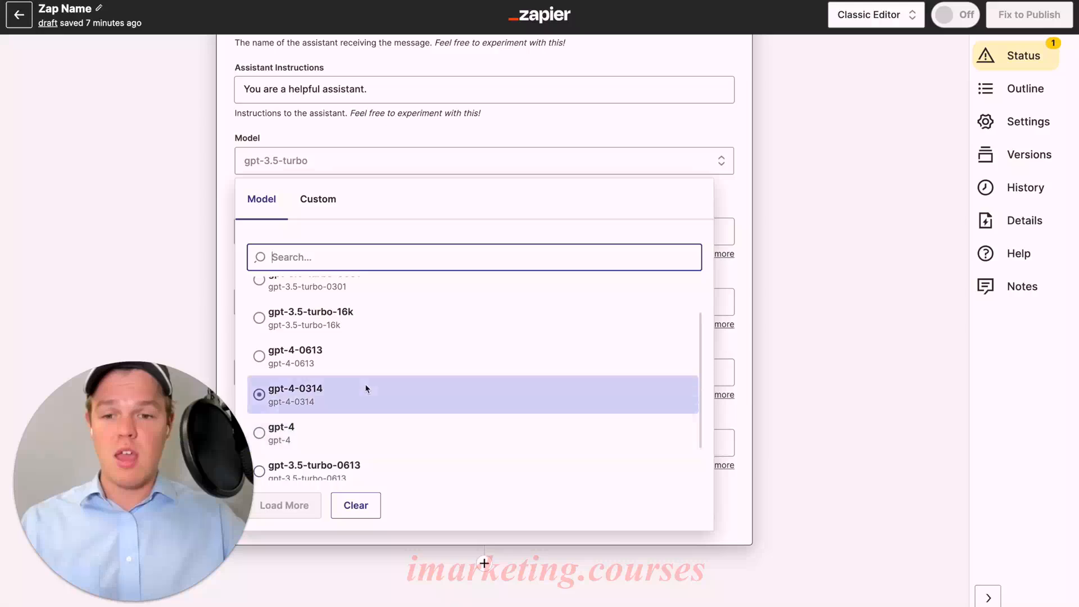
{"action": "scroll", "coordinate": [379, 394], "scroll_direction": "up", "scroll_amount": 1}
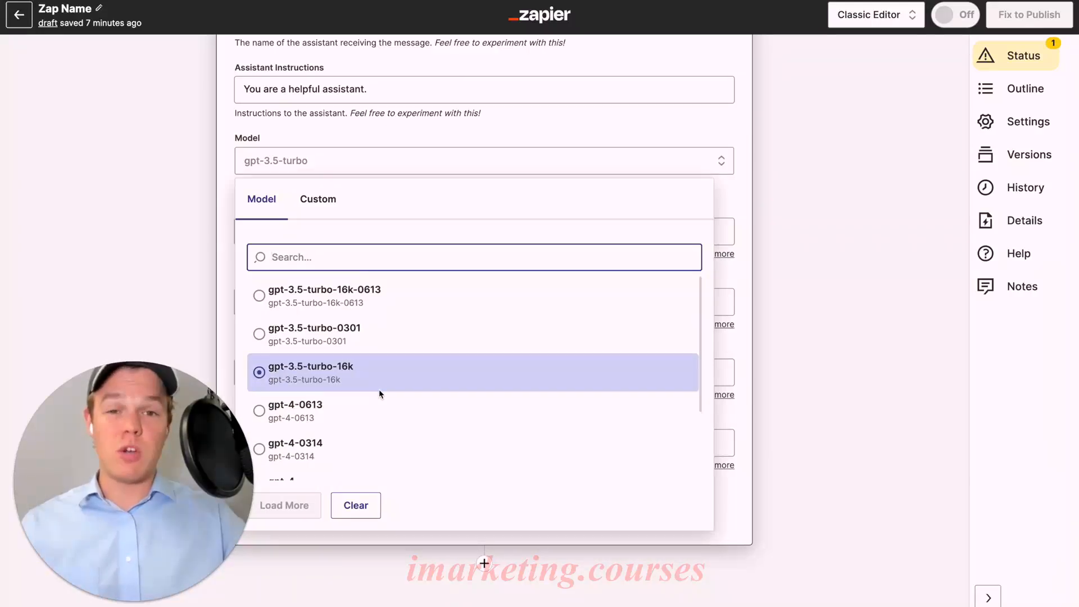
{"action": "scroll", "coordinate": [379, 389], "scroll_direction": "down", "scroll_amount": 1}
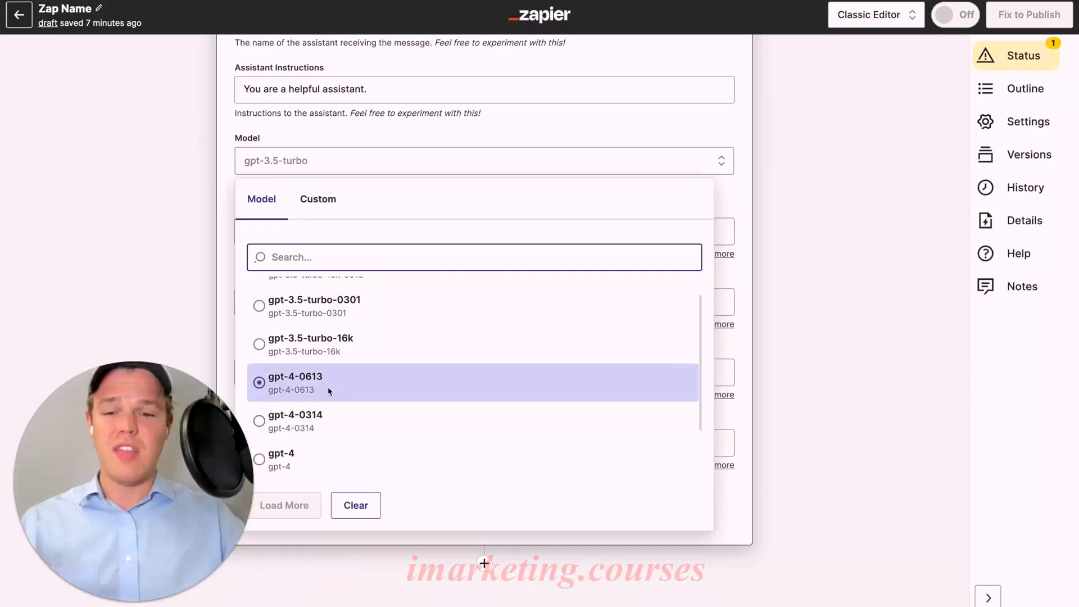
{"action": "scroll", "coordinate": [349, 376], "scroll_direction": "up", "scroll_amount": 1}
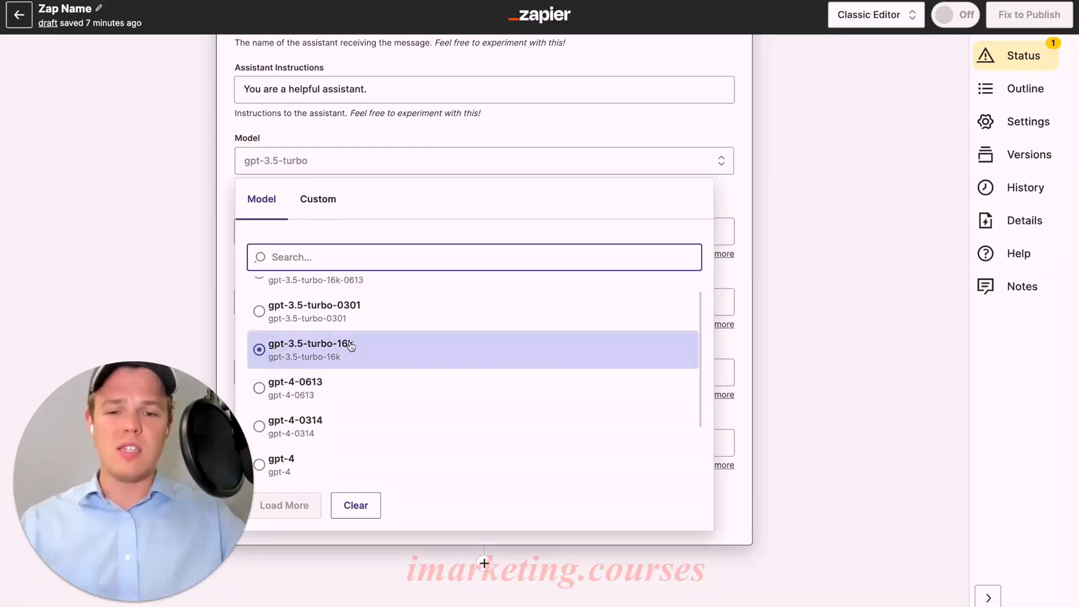
{"action": "scroll", "coordinate": [377, 468], "scroll_direction": "down", "scroll_amount": 2}
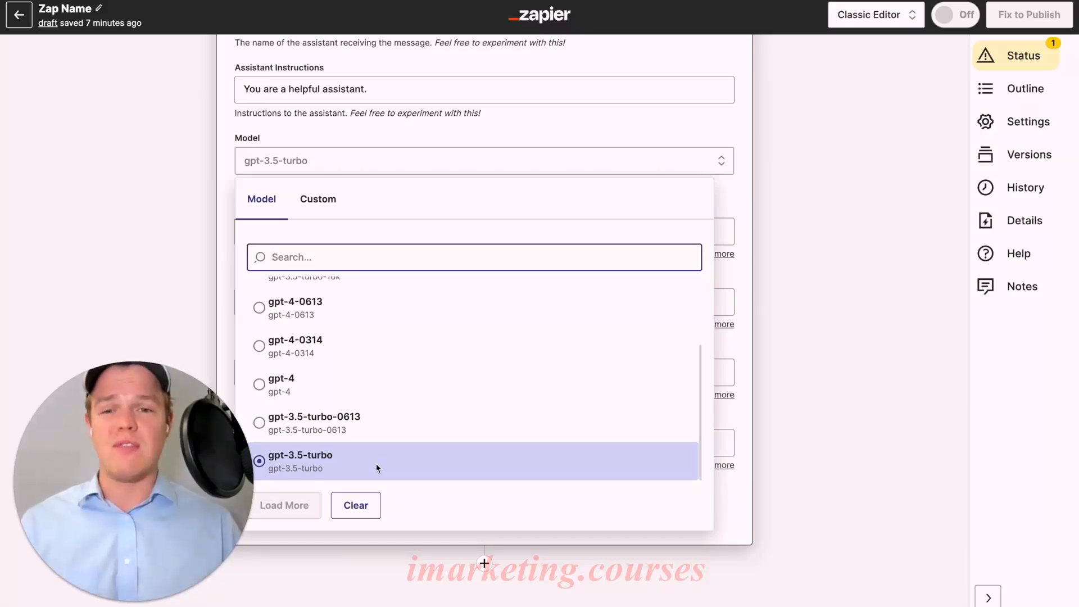
{"action": "scroll", "coordinate": [378, 449], "scroll_direction": "up", "scroll_amount": 2}
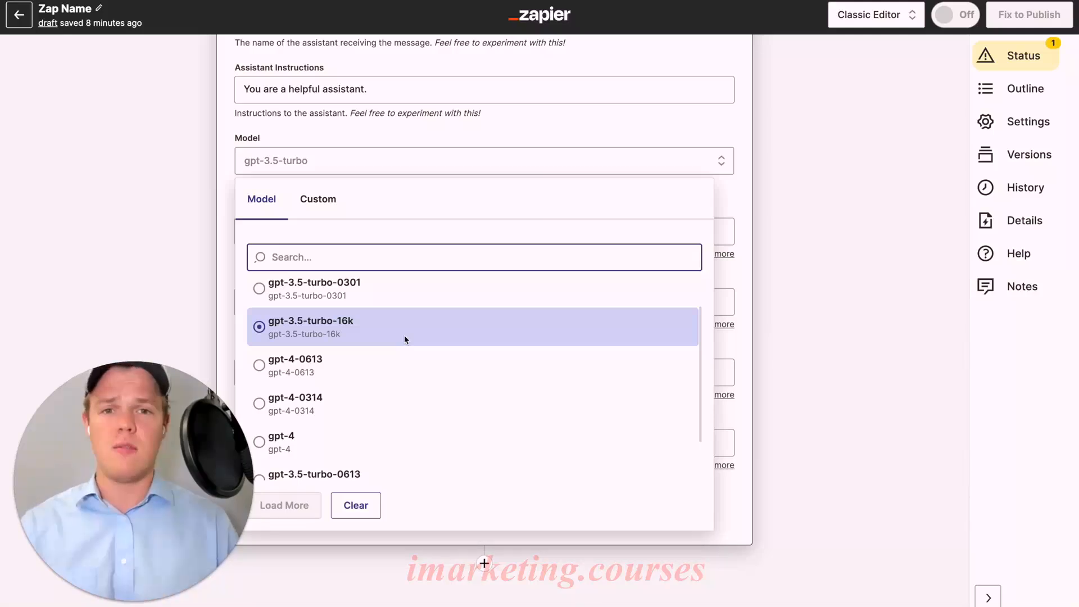
{"action": "key", "text": "Escape"}
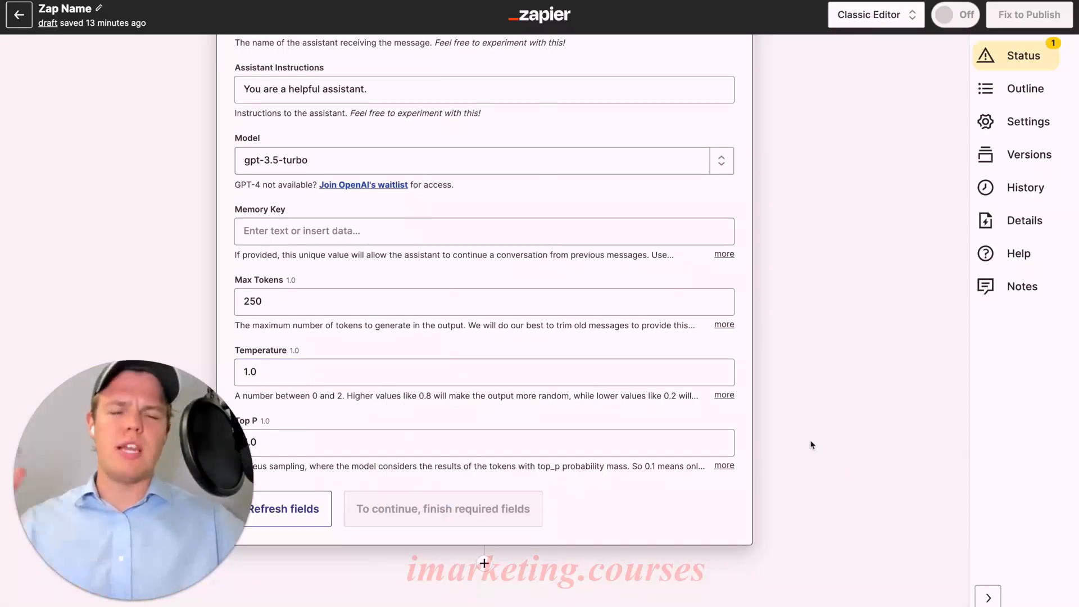
Add a third action step to the Zap using the OpenAI (GPT-3, DALL-E, Whisper) app.
{"action": "left_click", "coordinate": [484, 563]}
{"action": "type", "text": "openai"}
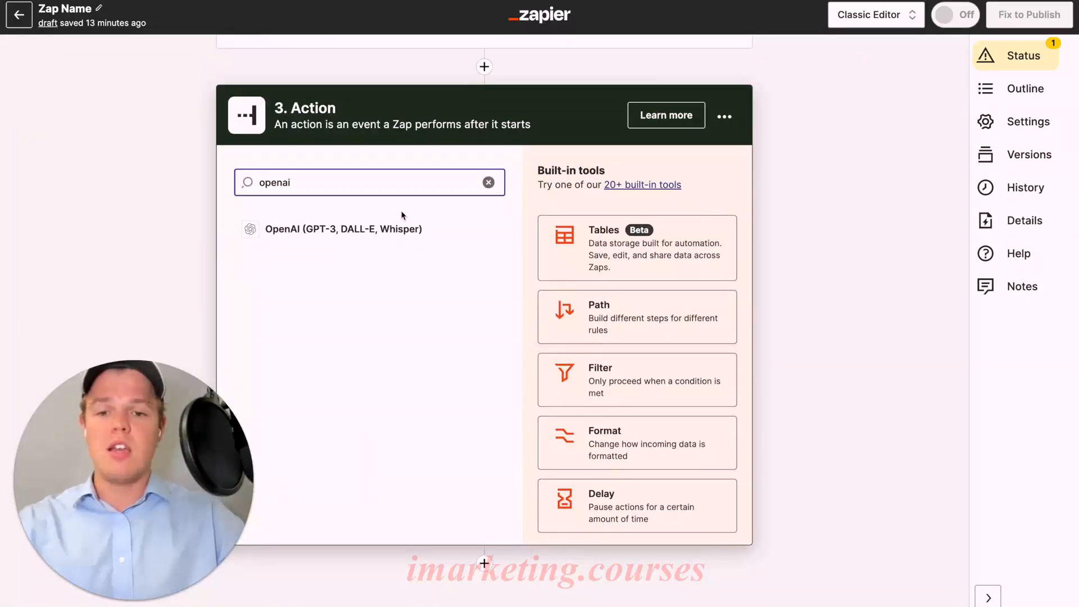
{"action": "left_click", "coordinate": [410, 228]}
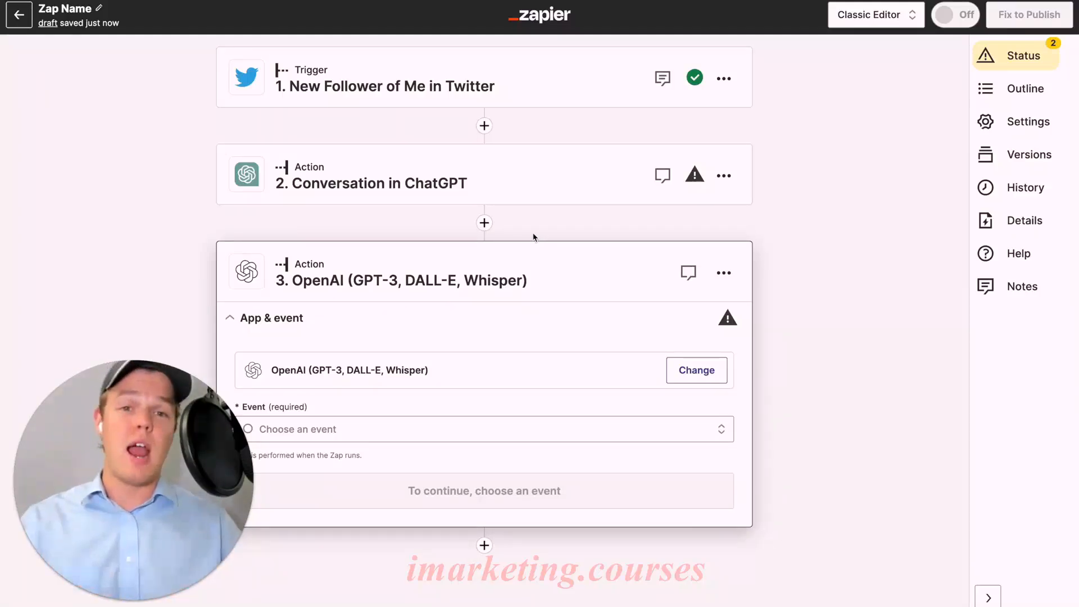
Examine the events available for the OpenAI action, from App Extensions and Check Moderation to Send Prompt and API Request.
{"action": "left_click", "coordinate": [487, 429]}
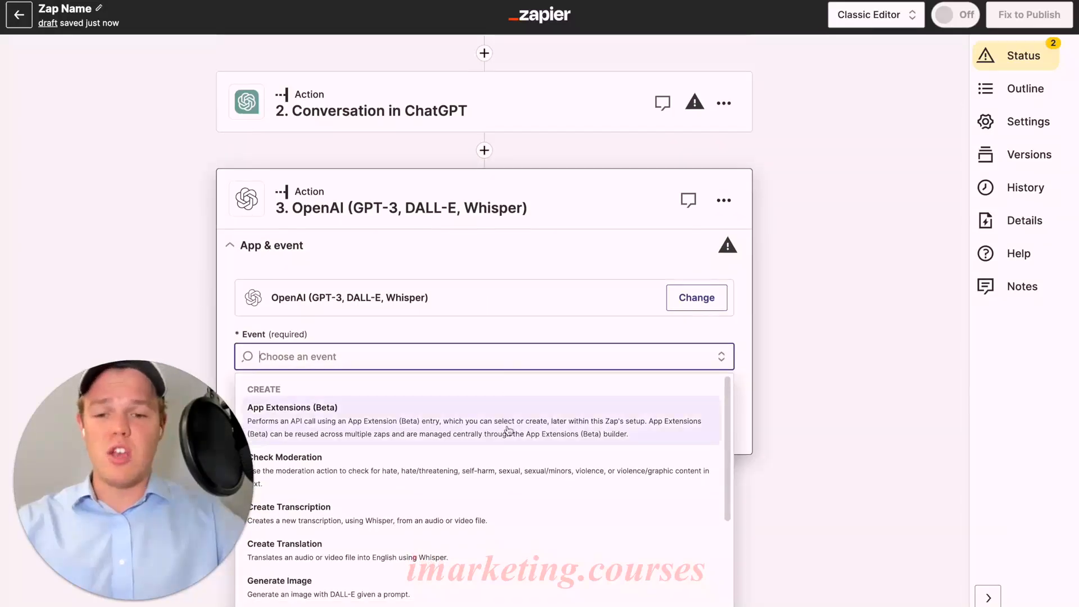
{"action": "scroll", "coordinate": [509, 431], "scroll_direction": "down", "scroll_amount": 1}
{"action": "scroll", "coordinate": [509, 430], "scroll_direction": "down", "scroll_amount": 1}
{"action": "left_click_drag", "start_coordinate": [227, 470], "coordinate": [166, 220]}
{"action": "left_click", "coordinate": [397, 428]}
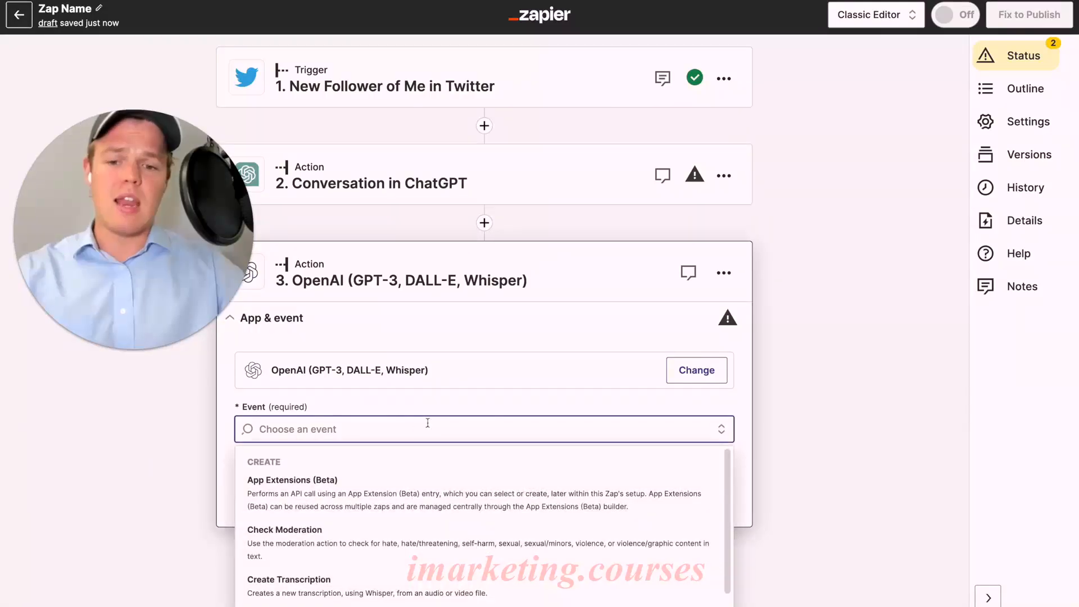
{"action": "scroll", "coordinate": [474, 405], "scroll_direction": "down", "scroll_amount": 1}
{"action": "scroll", "coordinate": [474, 405], "scroll_direction": "down", "scroll_amount": 2}
{"action": "scroll", "coordinate": [475, 405], "scroll_direction": "up", "scroll_amount": 2}
{"action": "scroll", "coordinate": [506, 298], "scroll_direction": "down", "scroll_amount": 1}
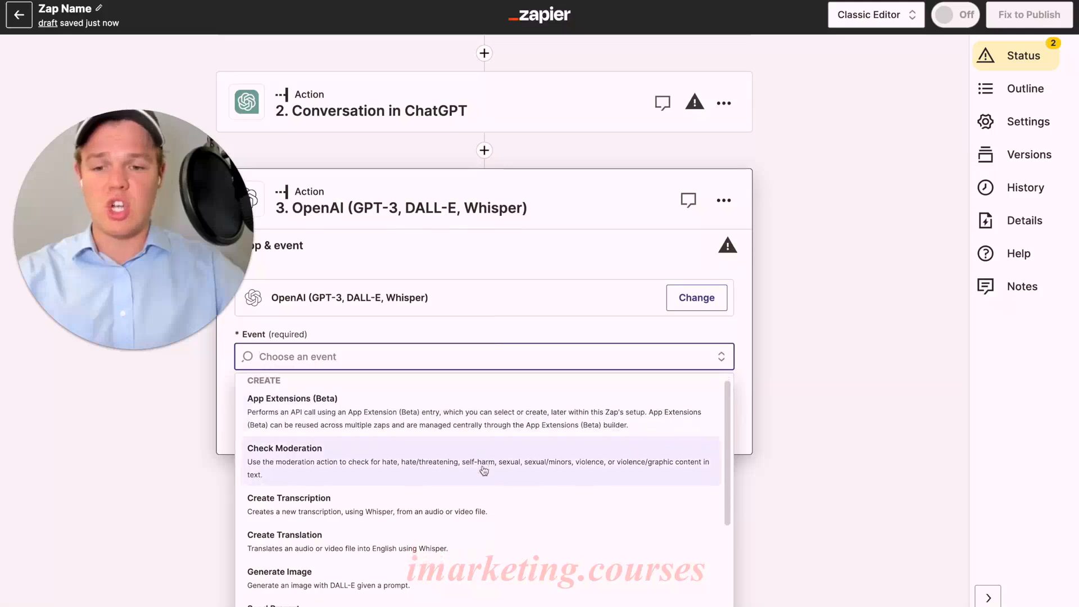
{"action": "scroll", "coordinate": [481, 469], "scroll_direction": "down", "scroll_amount": 3}
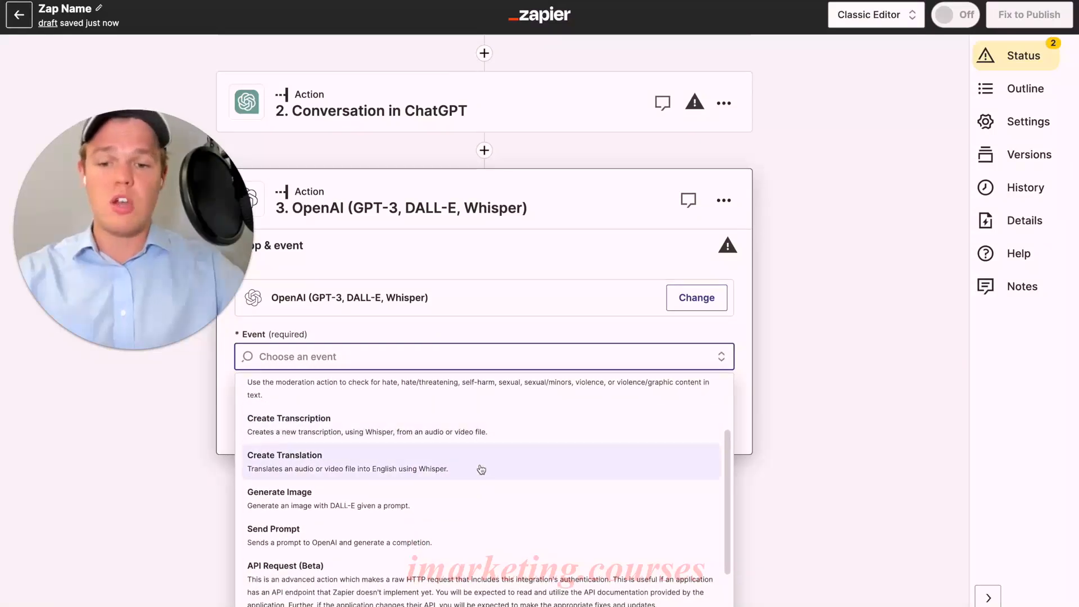
{"action": "scroll", "coordinate": [479, 472], "scroll_direction": "down", "scroll_amount": 2}
{"action": "scroll", "coordinate": [468, 489], "scroll_direction": "down", "scroll_amount": 1}
{"action": "scroll", "coordinate": [461, 506], "scroll_direction": "up", "scroll_amount": 5}
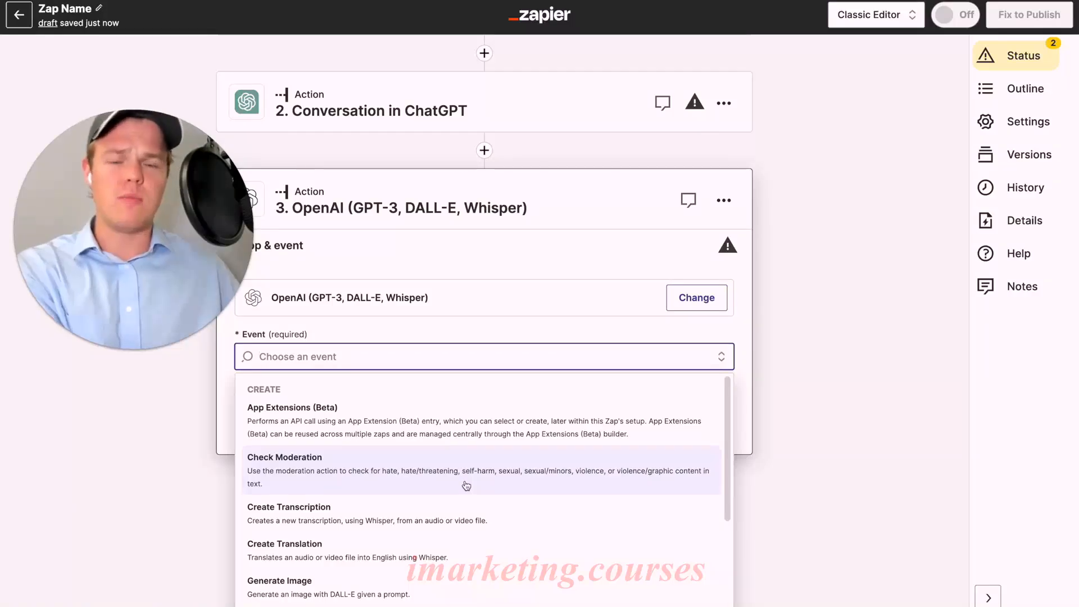
Set the OpenAI action's event to Generate Image and continue with a connected OpenAI account.
{"action": "scroll", "coordinate": [455, 478], "scroll_direction": "down", "scroll_amount": 2}
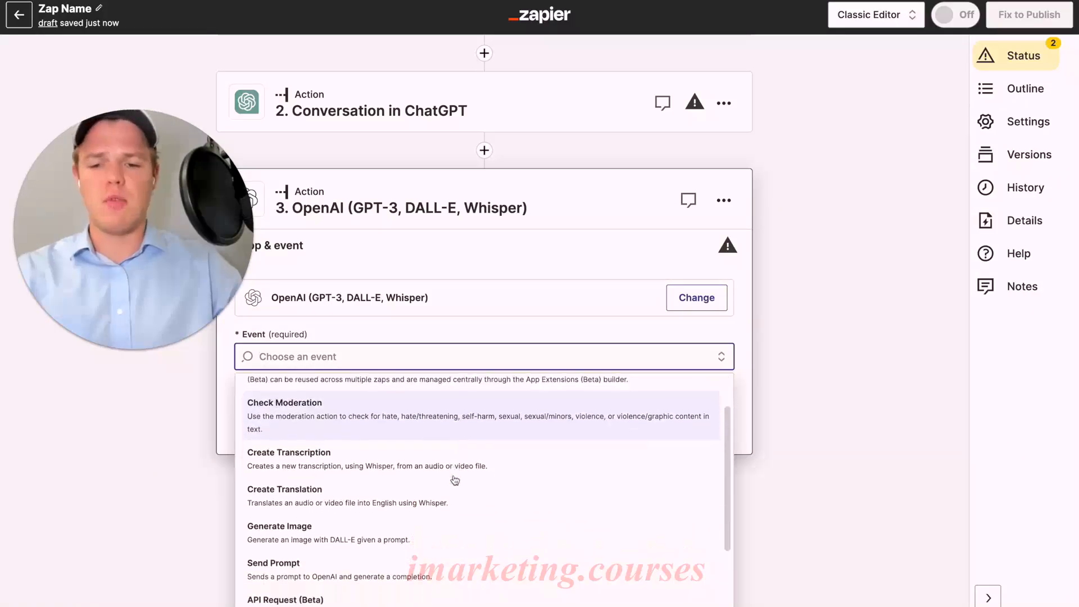
{"action": "left_click", "coordinate": [442, 501]}
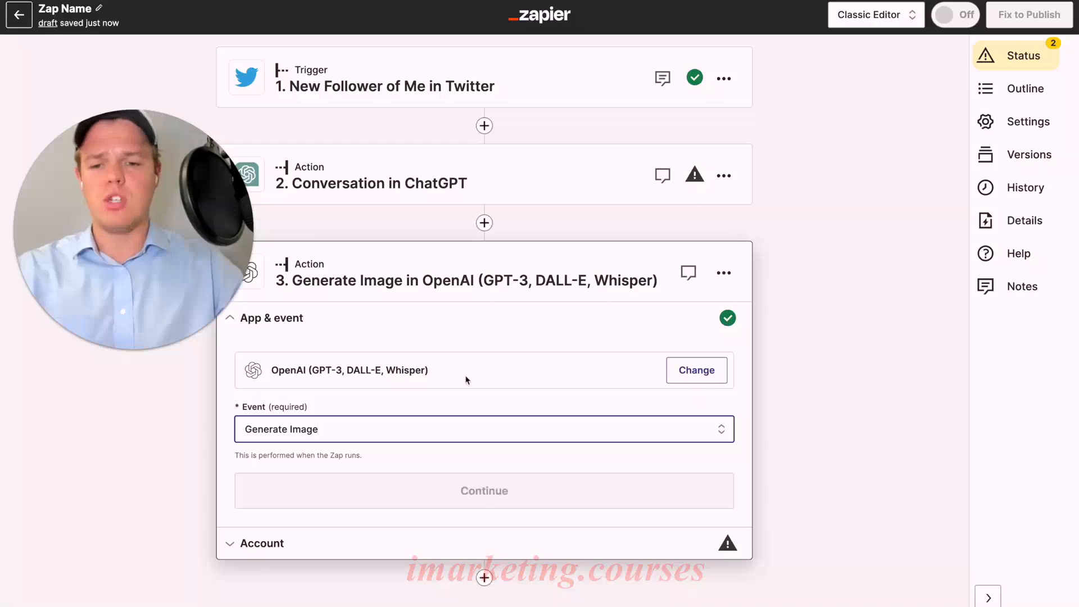
{"action": "left_click", "coordinate": [430, 493]}
{"action": "left_click", "coordinate": [677, 405]}
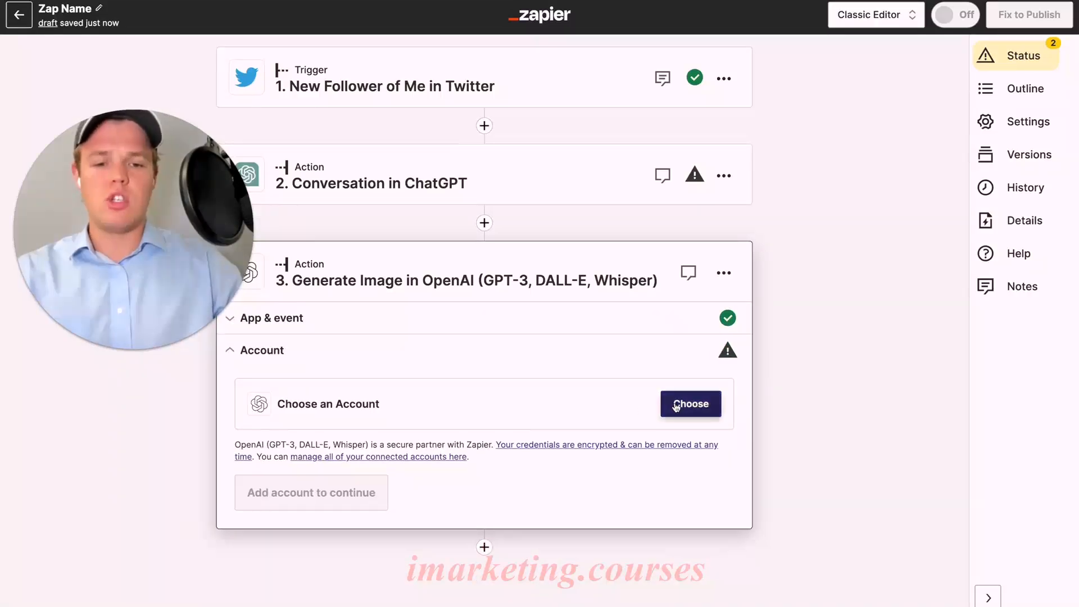
{"action": "left_click", "coordinate": [292, 506]}
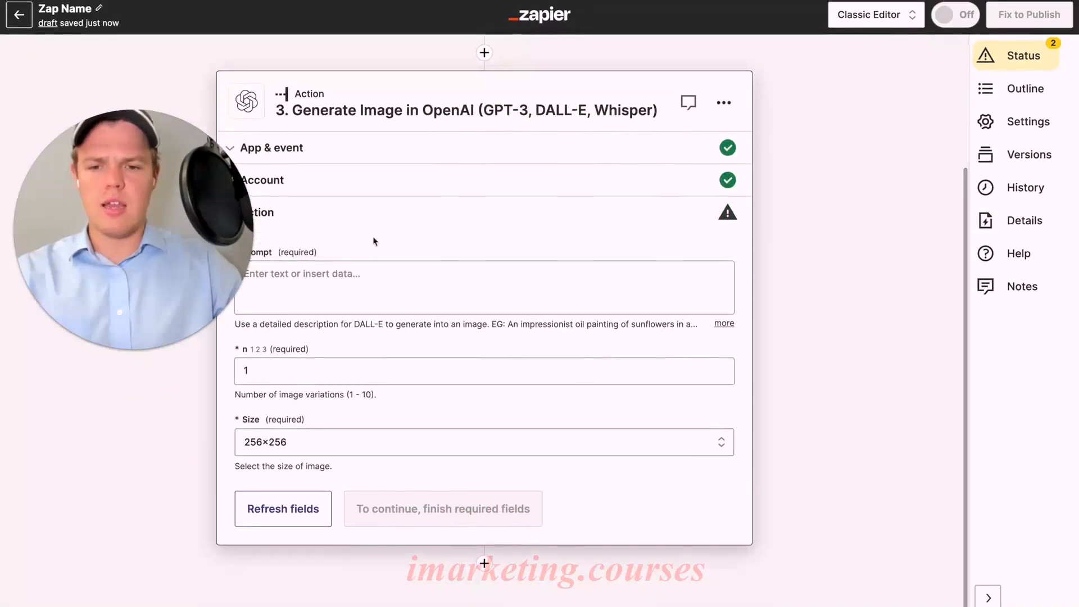
Enter "Run like dog on a beach" as the Generate Image action's prompt.
{"action": "left_click", "coordinate": [541, 296]}
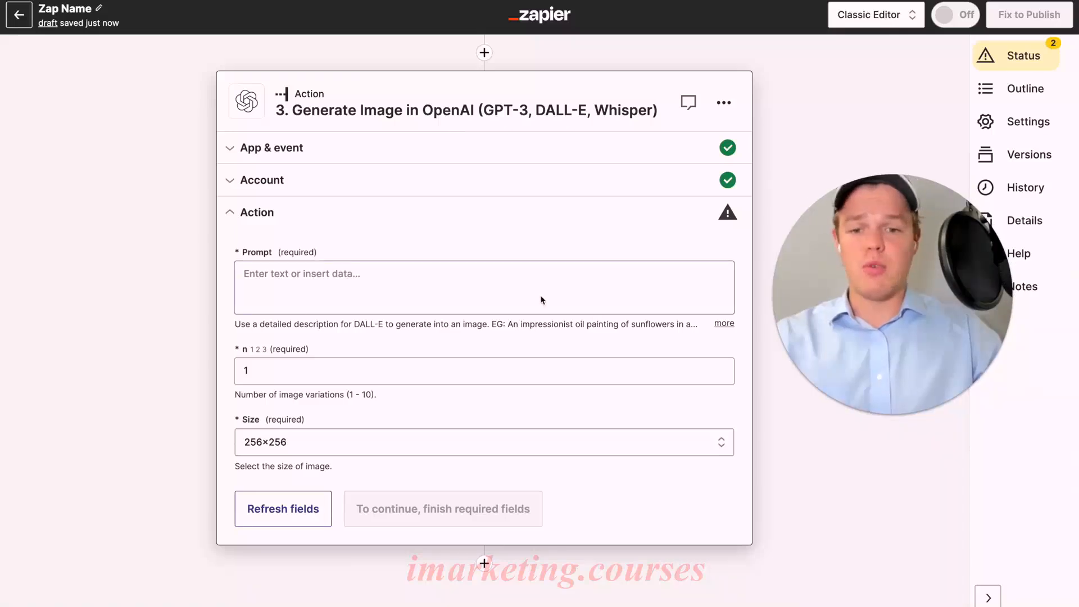
{"action": "type", "text": "R"}
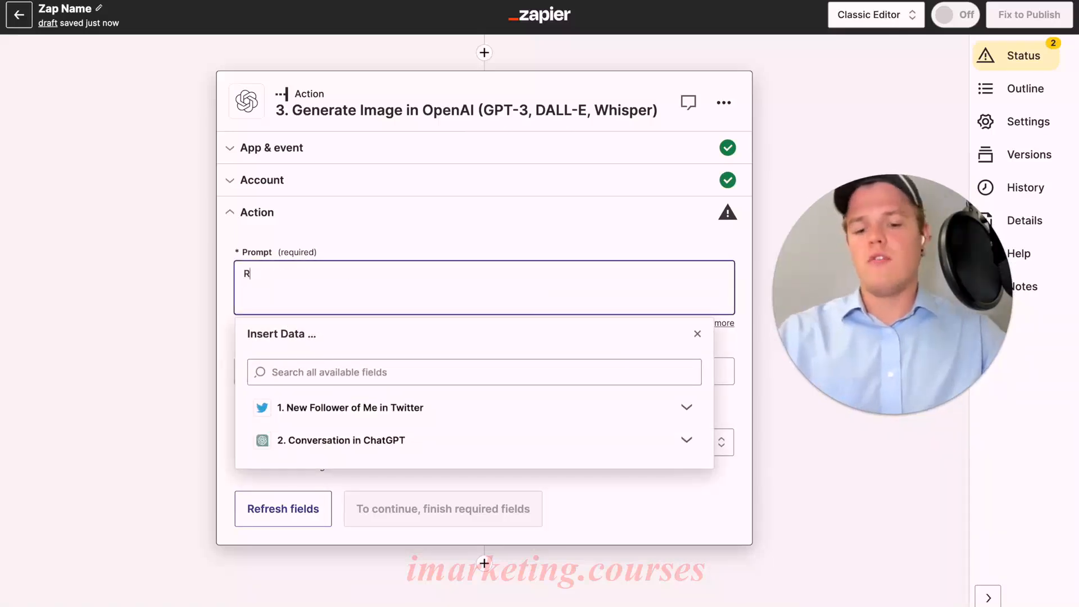
{"action": "type", "text": "un like "}
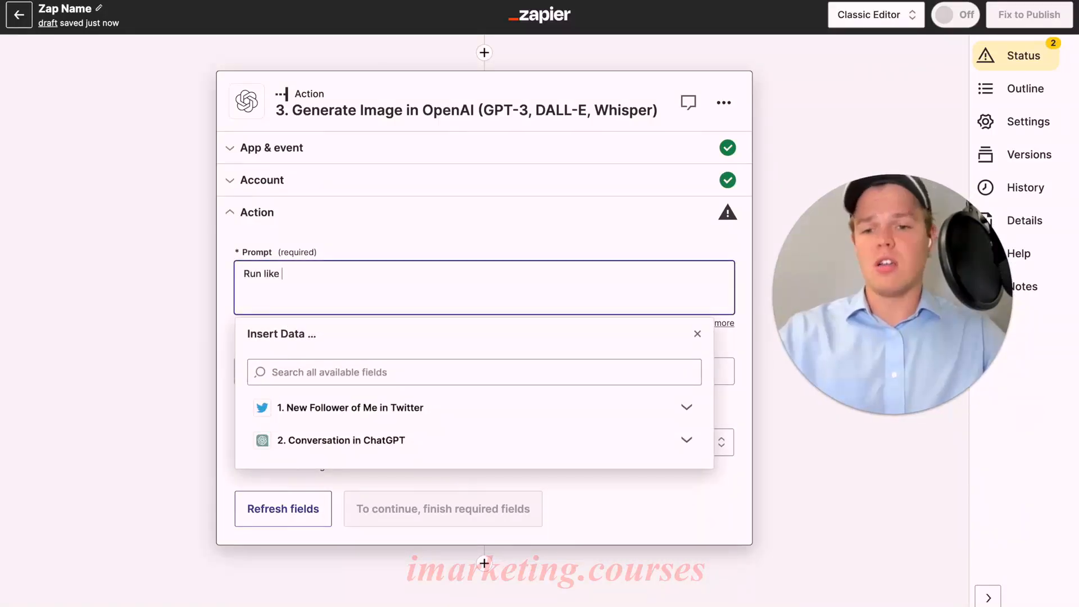
{"action": "type", "text": "dog on a beach"}
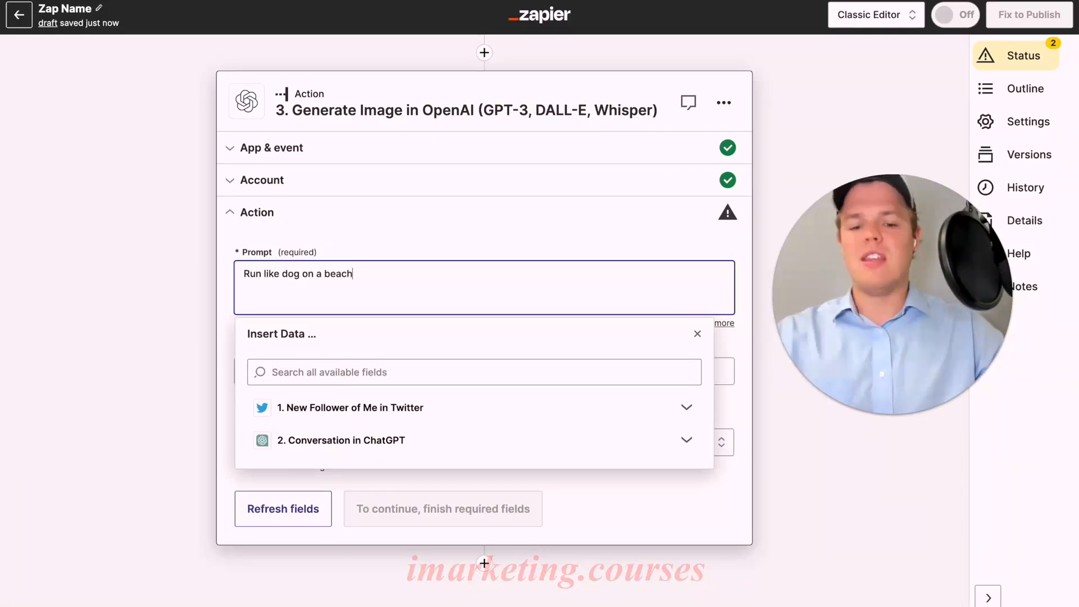
{"action": "left_click", "coordinate": [473, 234]}
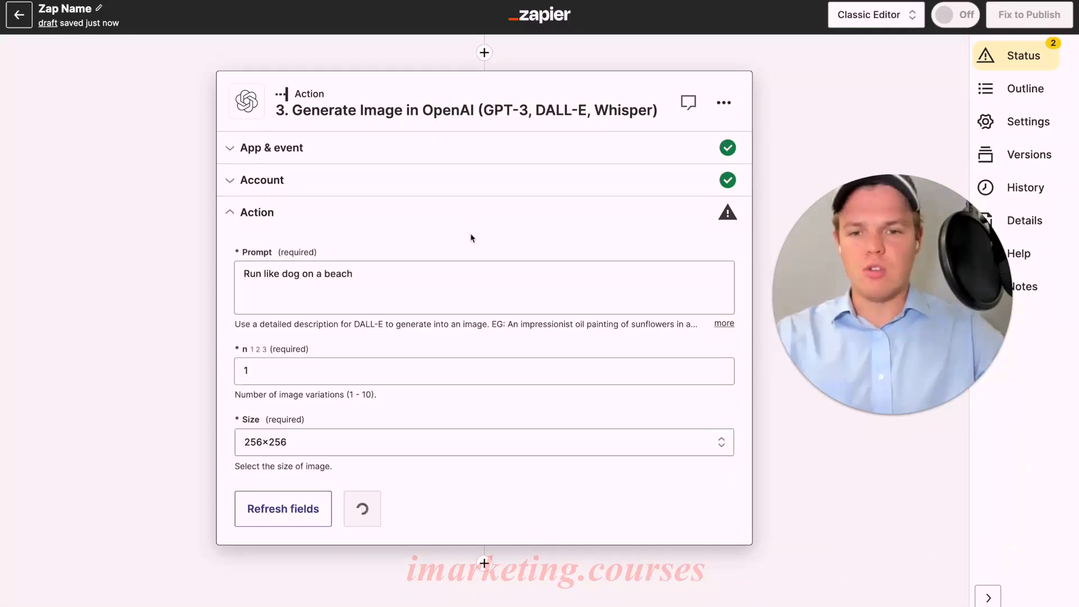
Keep the number of image variations at 1 and set the generated image's size to 1024×1024.
{"action": "scroll", "coordinate": [475, 241], "scroll_direction": "down", "scroll_amount": 1}
{"action": "left_click", "coordinate": [334, 334]}
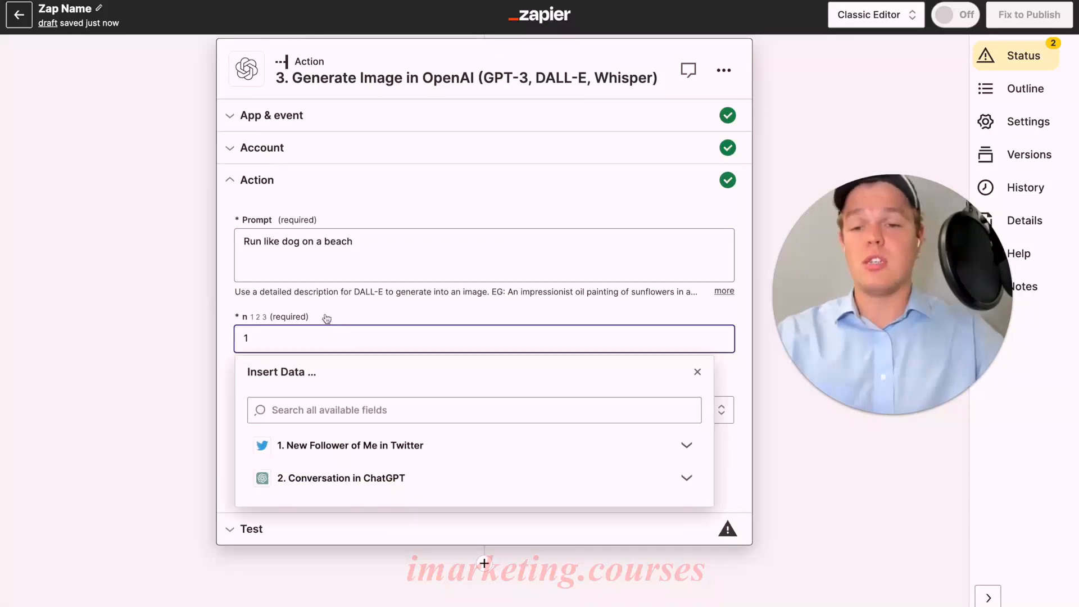
{"action": "left_click", "coordinate": [340, 309]}
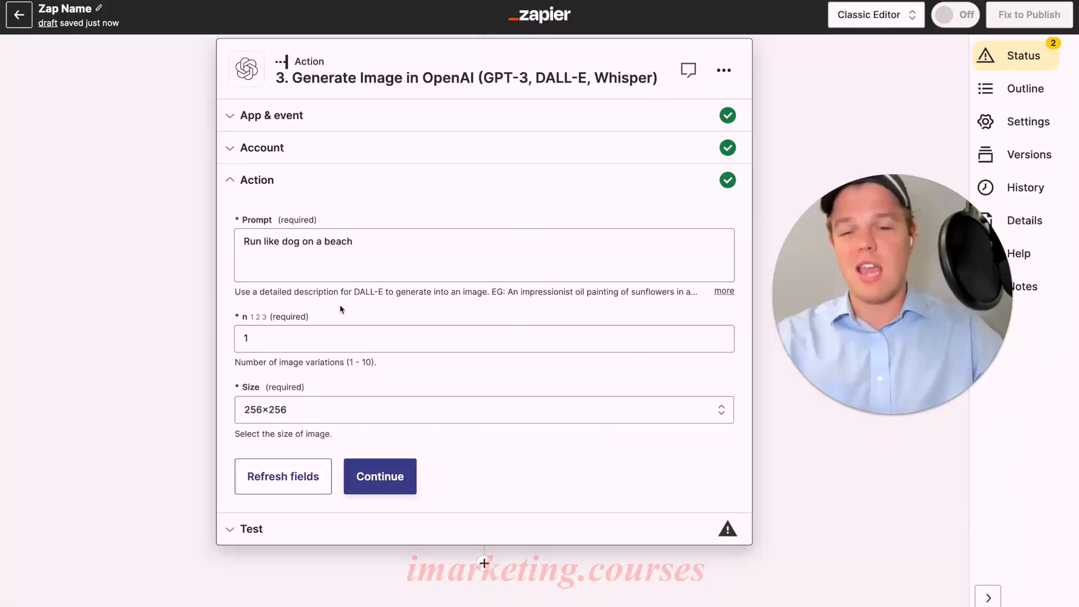
{"action": "left_click", "coordinate": [322, 410]}
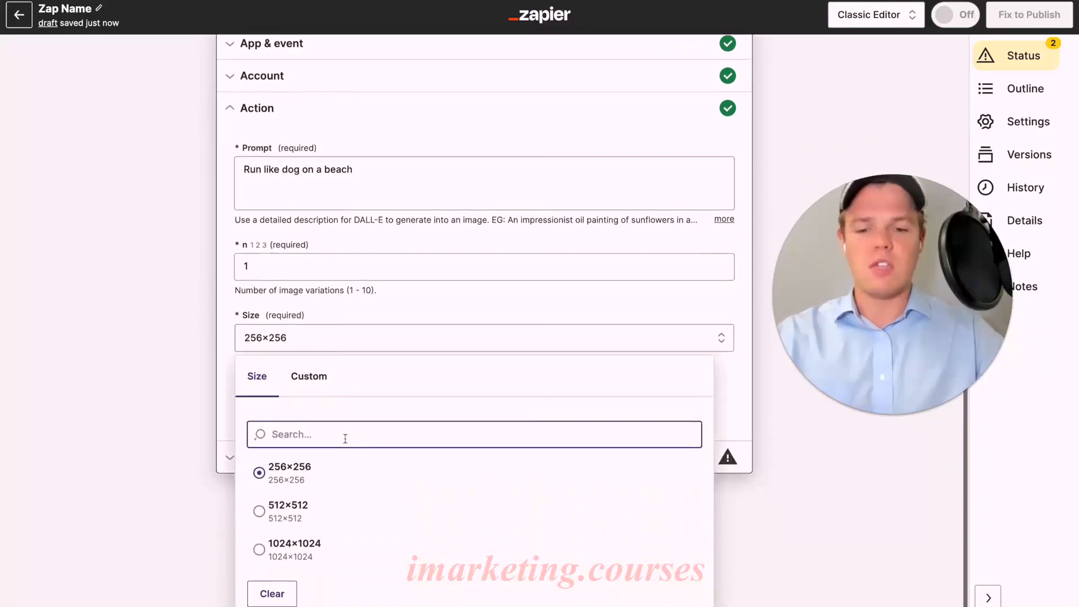
{"action": "left_click", "coordinate": [326, 547]}
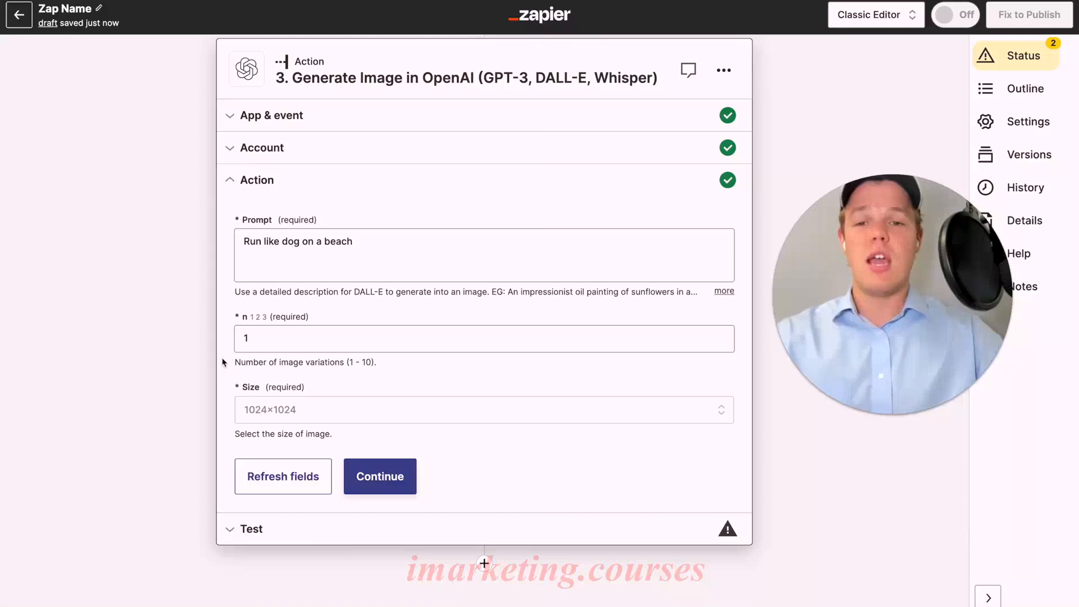
Continue to the Generate Image action's test and send the image request to OpenAI.
{"action": "left_click", "coordinate": [380, 479]}
{"action": "left_click", "coordinate": [375, 509]}
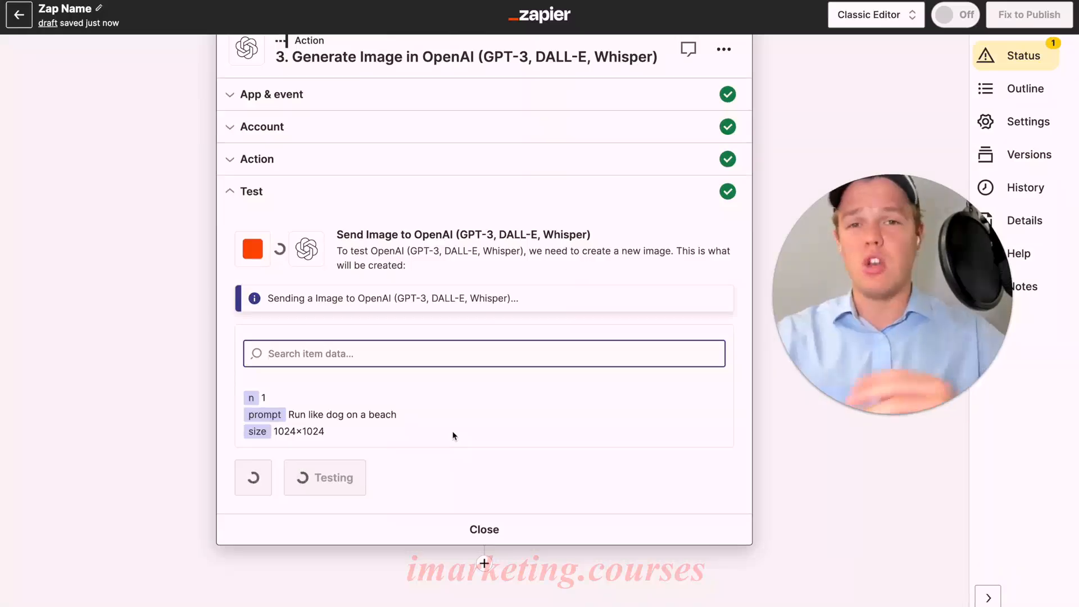
{"action": "triple_click", "coordinate": [454, 372]}
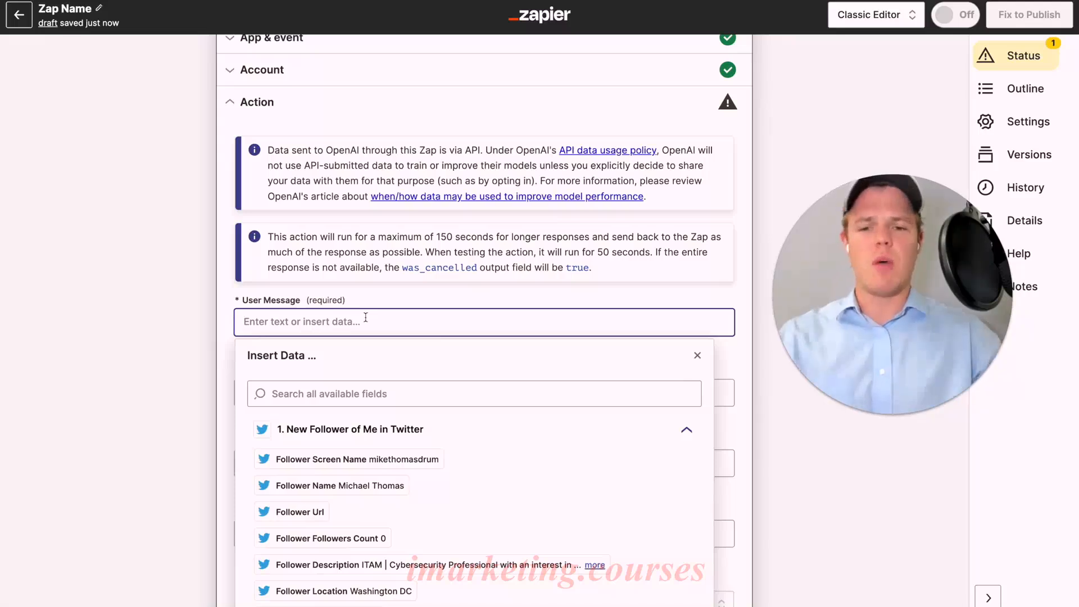
Enter "Generate a social media caption for a dog company called walking" as the ChatGPT action's user message and test the action.
{"action": "type", "text": "Generate a social media caption for a dog company called walking"}
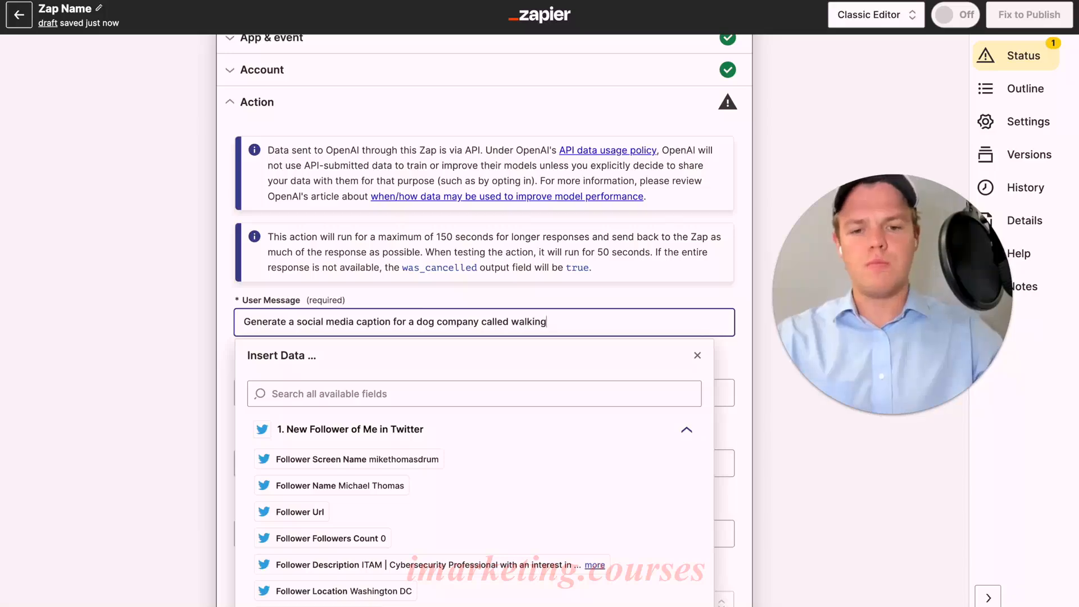
{"action": "left_click", "coordinate": [227, 326]}
{"action": "scroll", "coordinate": [228, 326], "scroll_direction": "down", "scroll_amount": 10}
{"action": "left_click", "coordinate": [397, 400]}
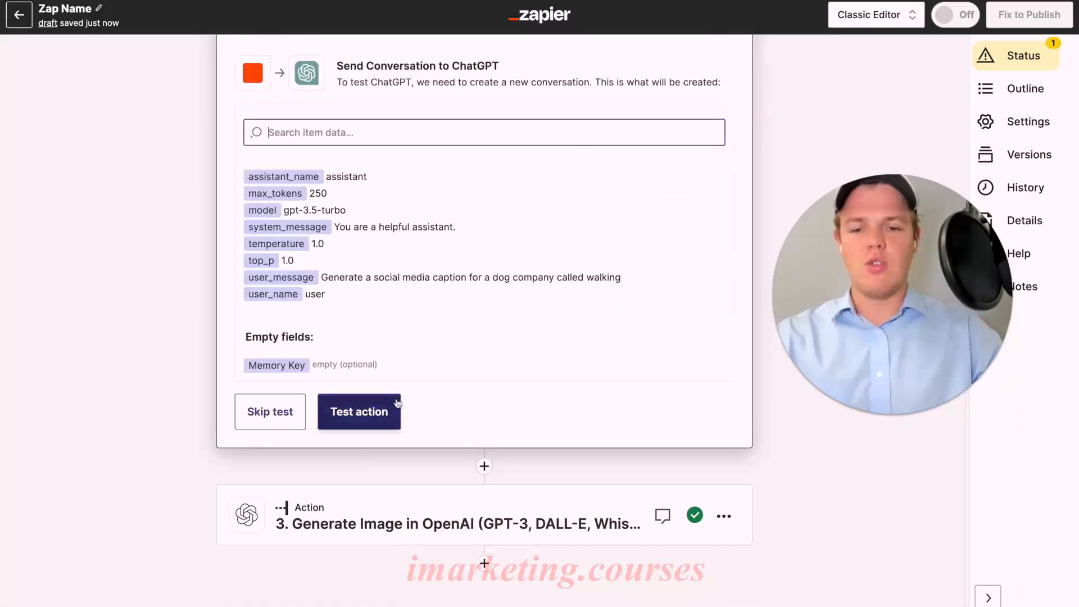
{"action": "left_click", "coordinate": [390, 414]}
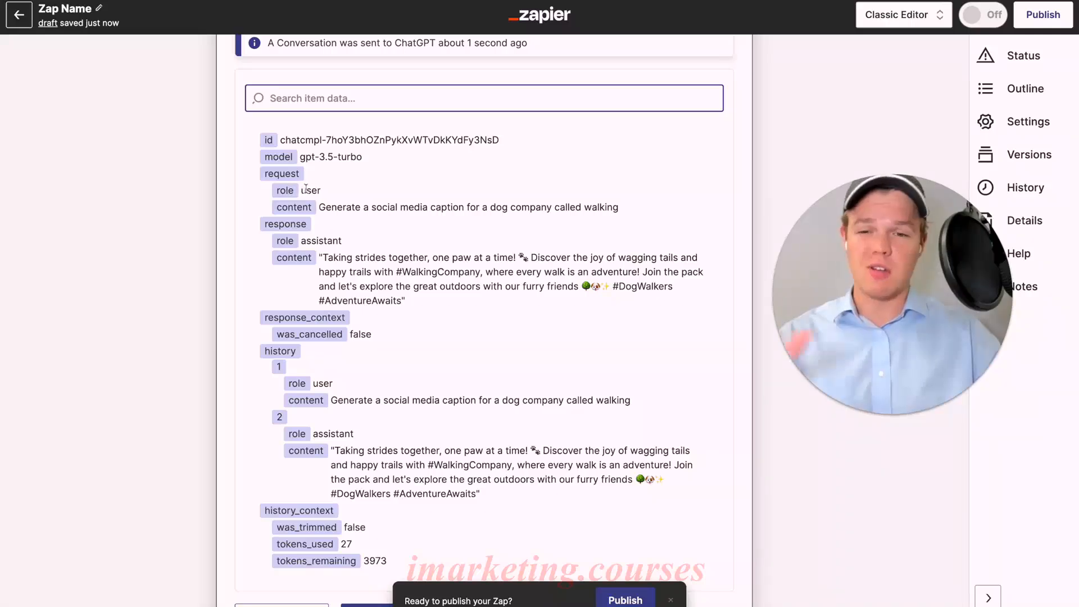
Examine the ChatGPT test result, including the generated caption in the response, the conversation history and the token usage.
{"action": "scroll", "coordinate": [334, 232], "scroll_direction": "down", "scroll_amount": 1}
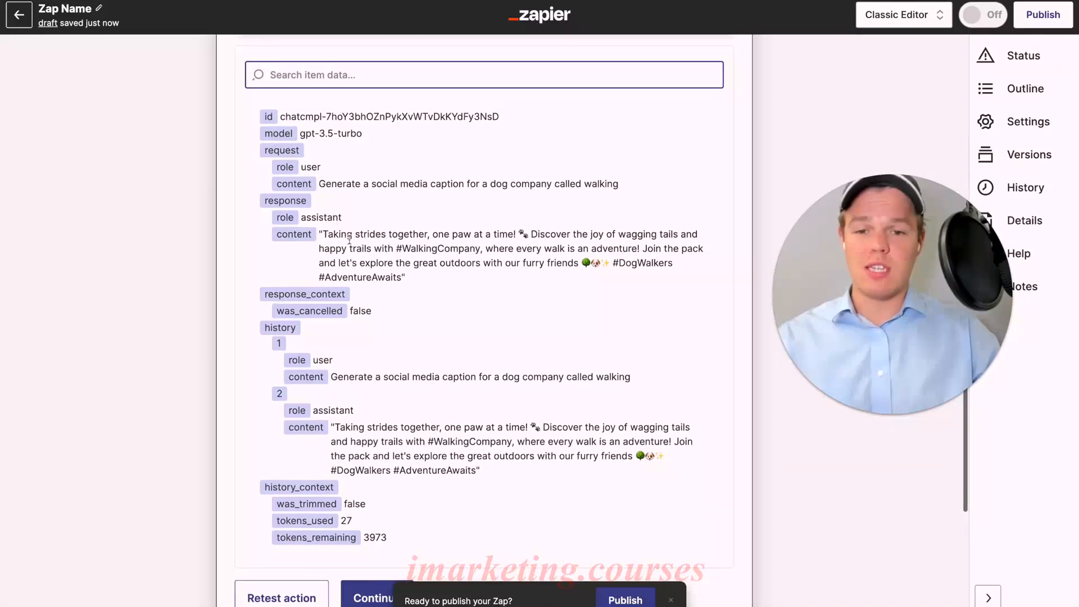
{"action": "left_click_drag", "start_coordinate": [322, 234], "coordinate": [434, 286]}
{"action": "left_click", "coordinate": [427, 283]}
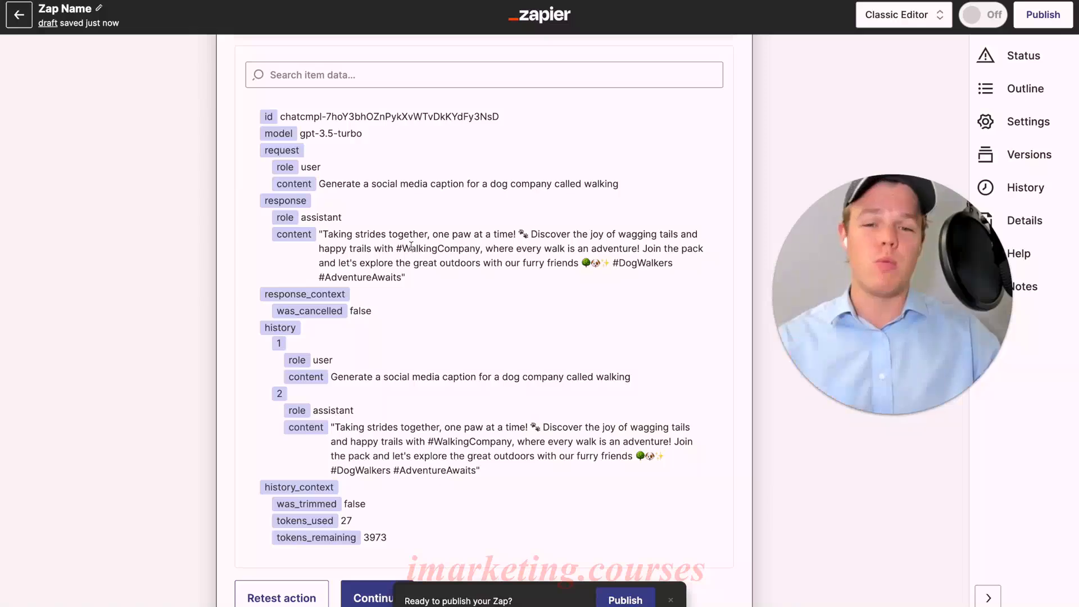
{"action": "scroll", "coordinate": [422, 281], "scroll_direction": "down", "scroll_amount": 3}
{"action": "scroll", "coordinate": [422, 290], "scroll_direction": "down", "scroll_amount": 1}
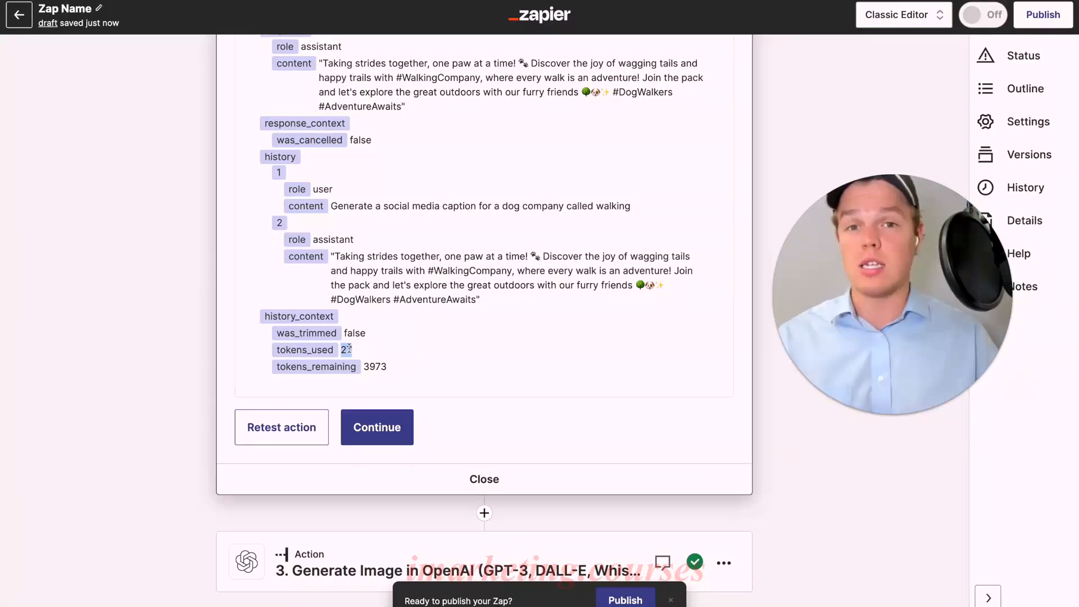
{"action": "scroll", "coordinate": [391, 345], "scroll_direction": "up", "scroll_amount": 3}
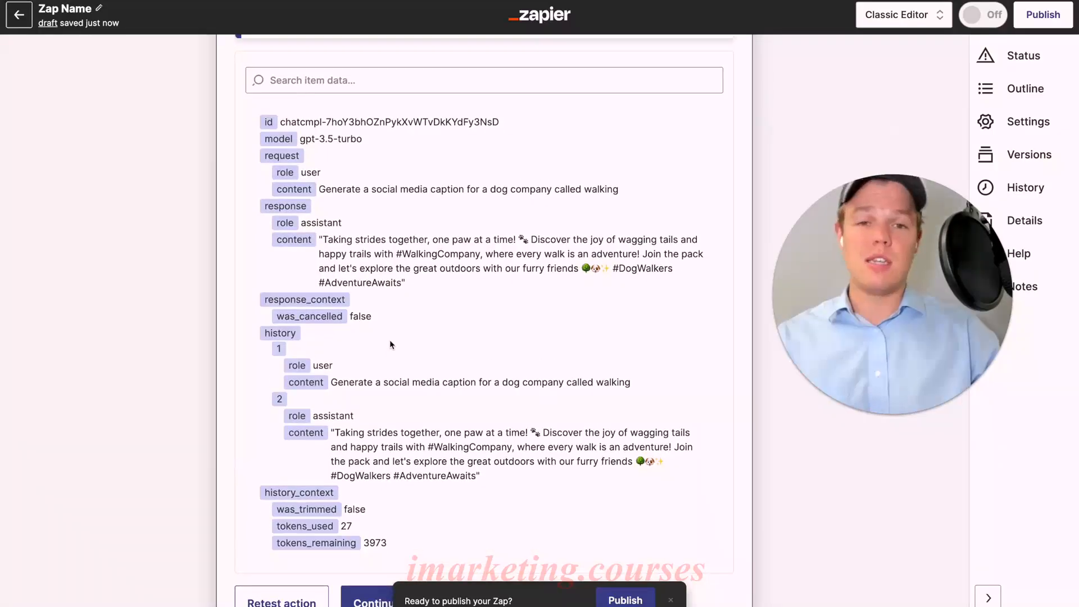
{"action": "scroll", "coordinate": [392, 345], "scroll_direction": "down", "scroll_amount": 3}
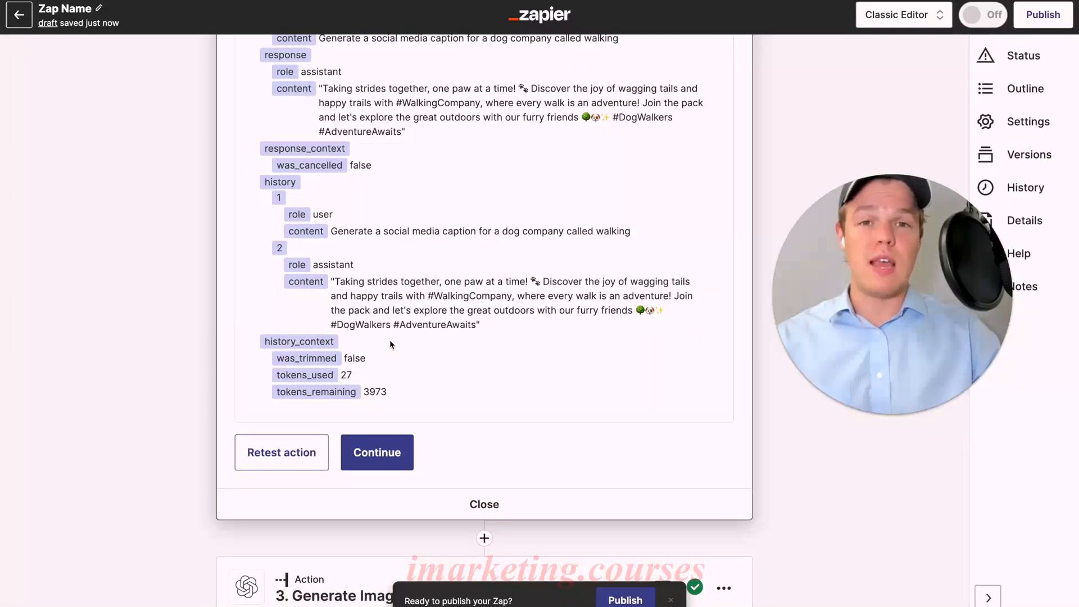
{"action": "scroll", "coordinate": [390, 339], "scroll_direction": "up", "scroll_amount": 7}
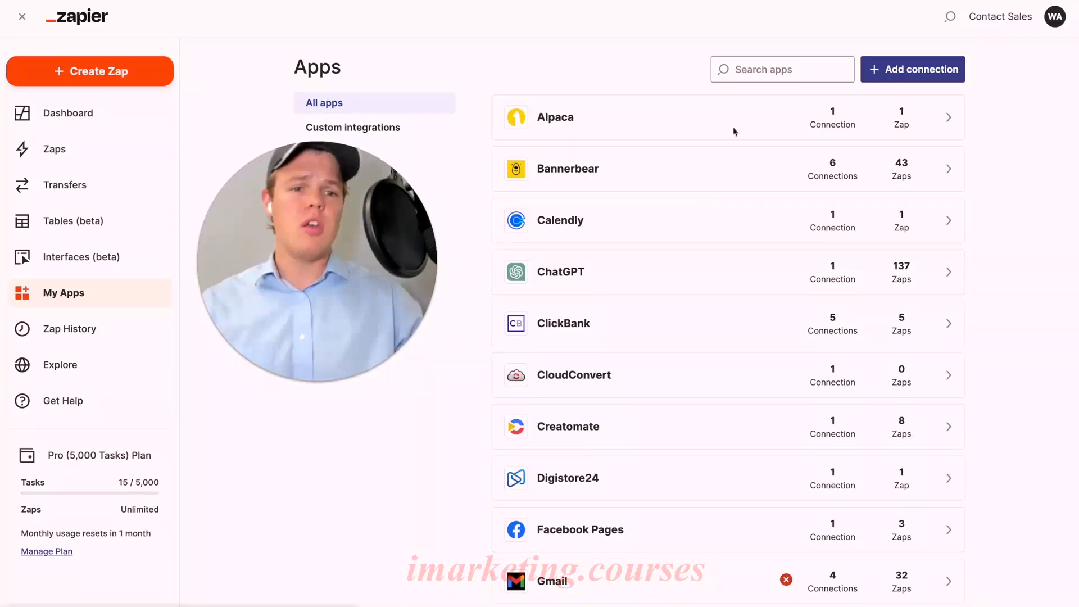
Search the connected apps in My Apps for chatgpt, openai and google, and look over the matching connections.
{"action": "left_click", "coordinate": [784, 68]}
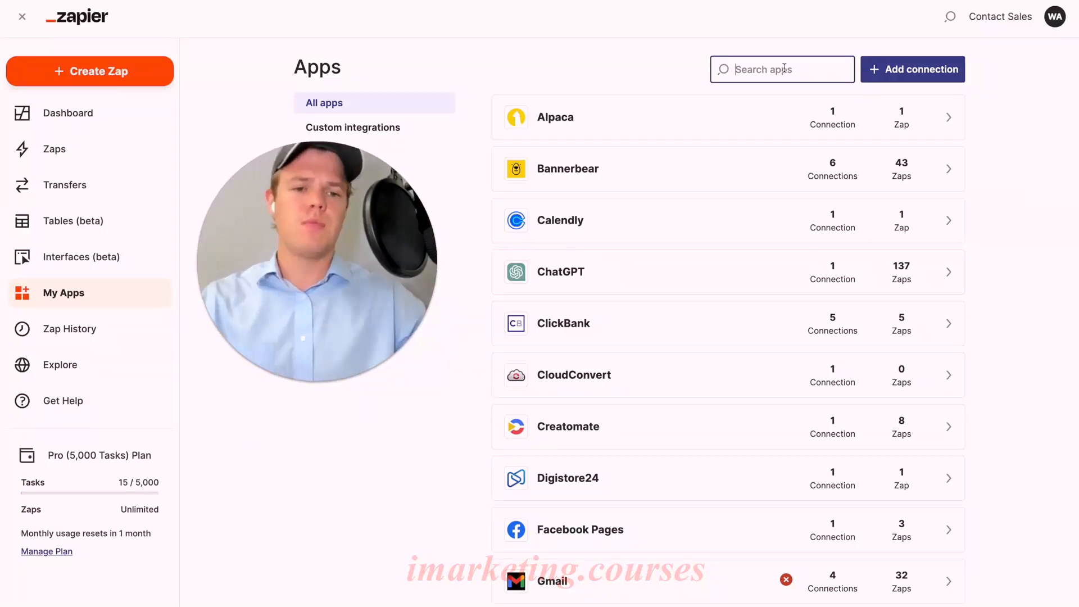
{"action": "type", "text": "chatgpt"}
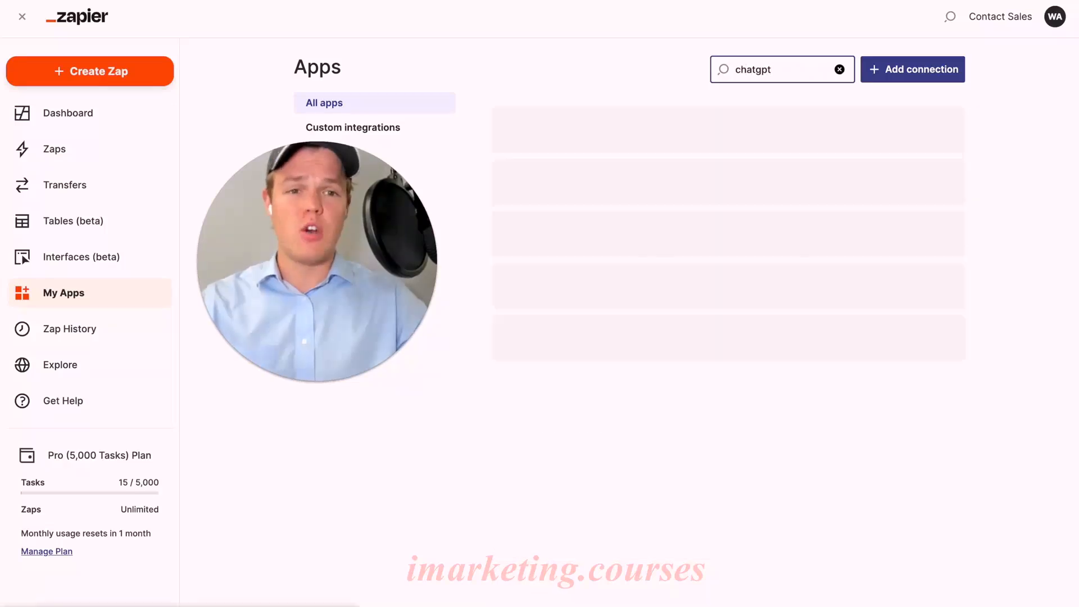
{"action": "double_click", "coordinate": [767, 70]}
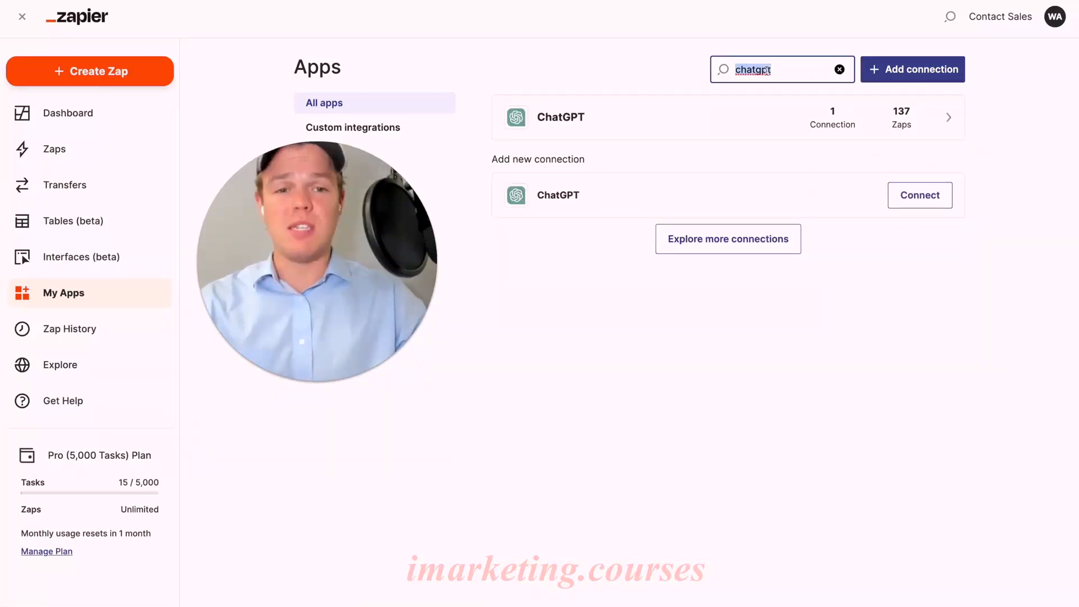
{"action": "type", "text": "openai"}
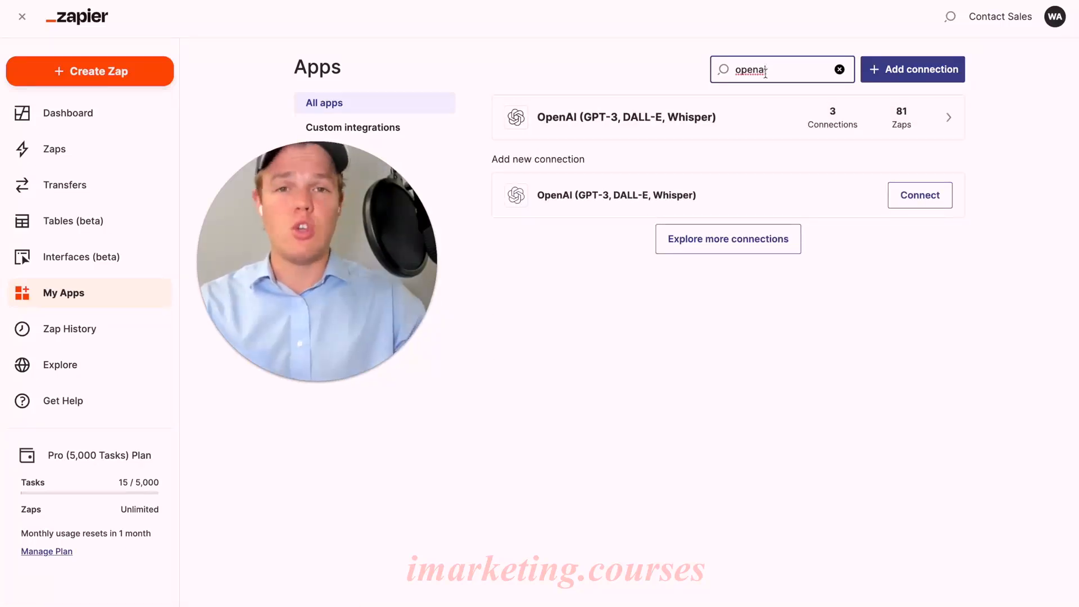
{"action": "double_click", "coordinate": [766, 73]}
{"action": "type", "text": "google"}
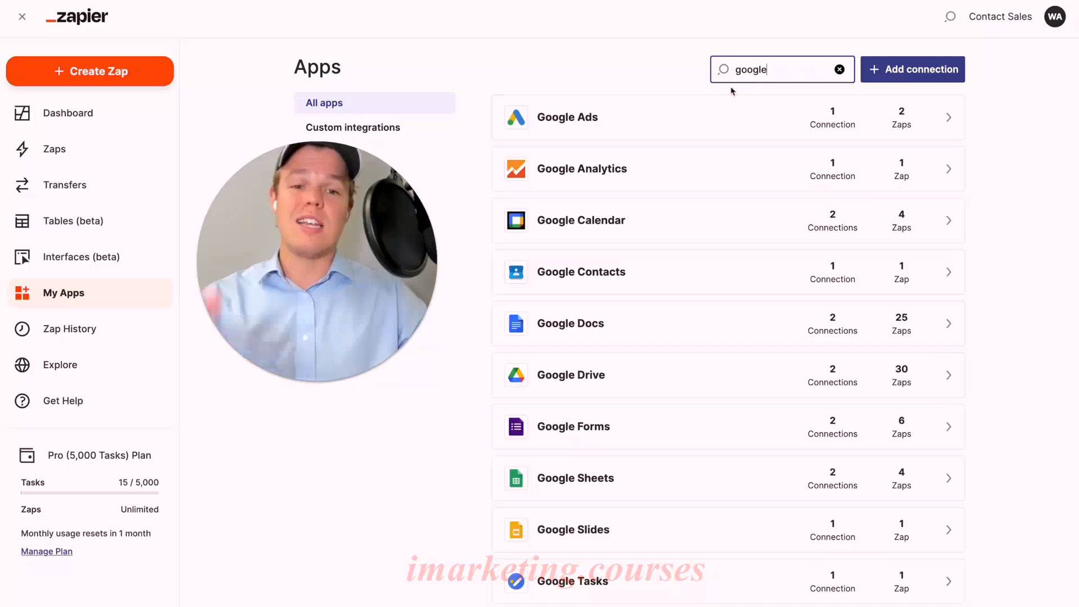
{"action": "scroll", "coordinate": [712, 96], "scroll_direction": "down", "scroll_amount": 1}
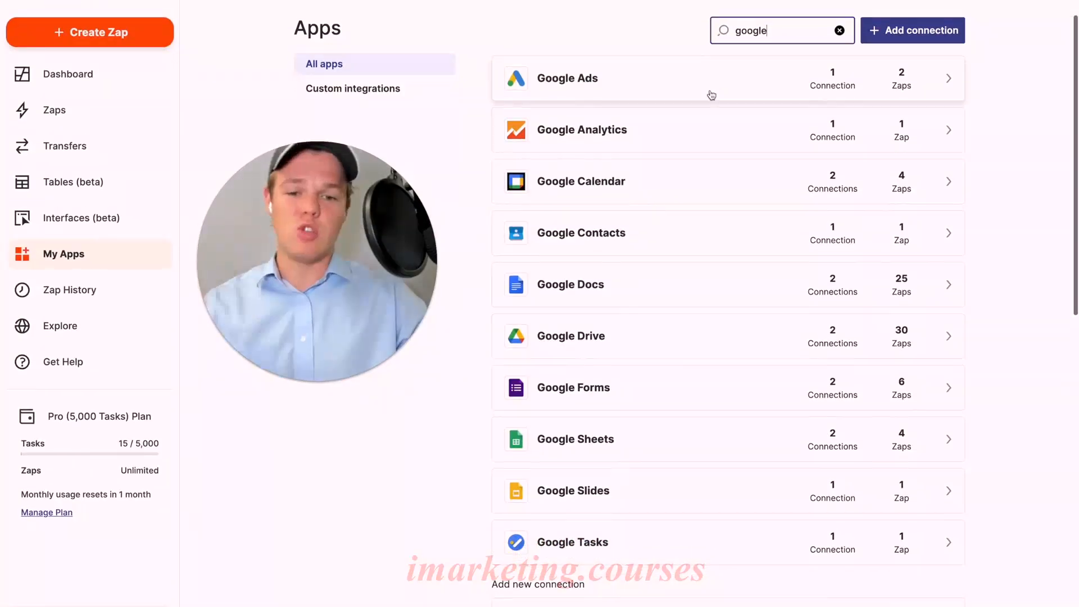
{"action": "scroll", "coordinate": [711, 96], "scroll_direction": "up", "scroll_amount": 1}
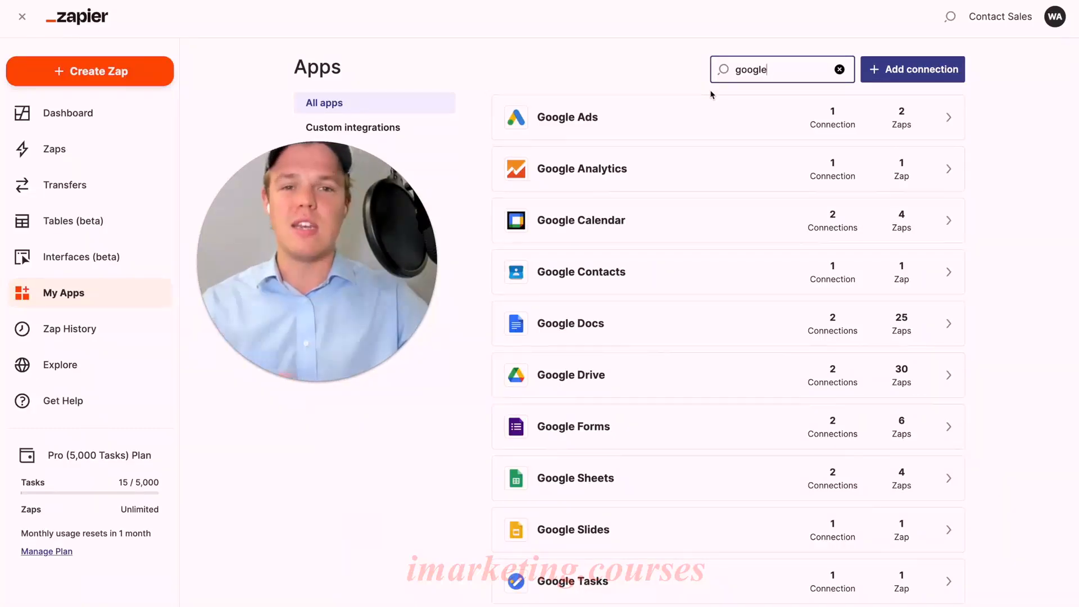
{"action": "double_click", "coordinate": [782, 68]}
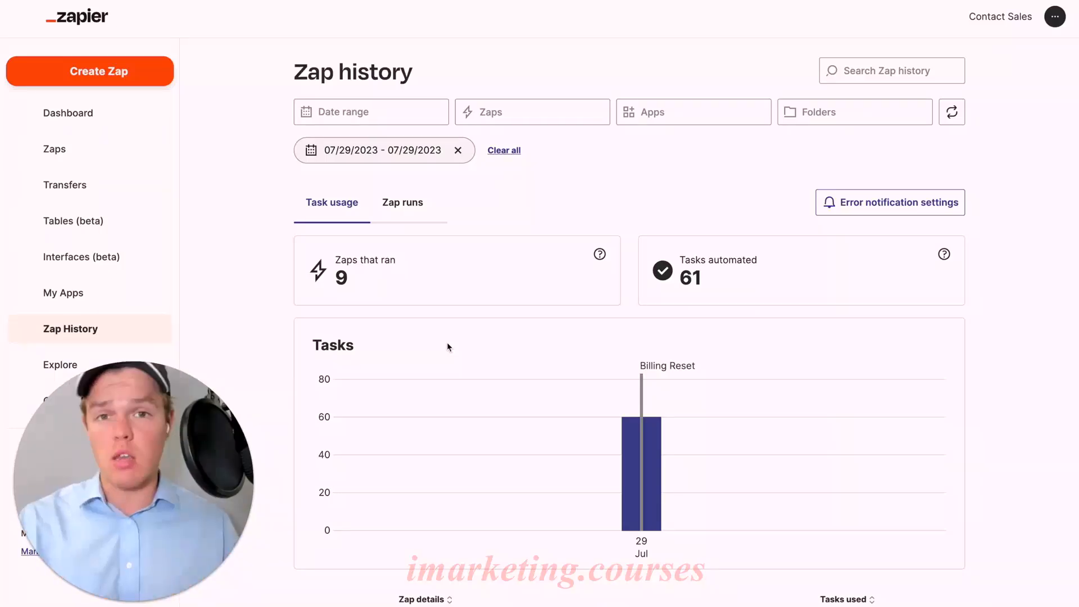
Review the task usage in Zap History and examine the filters for date range, Zaps, Apps and Folders.
{"action": "scroll", "coordinate": [450, 347], "scroll_direction": "down", "scroll_amount": 3}
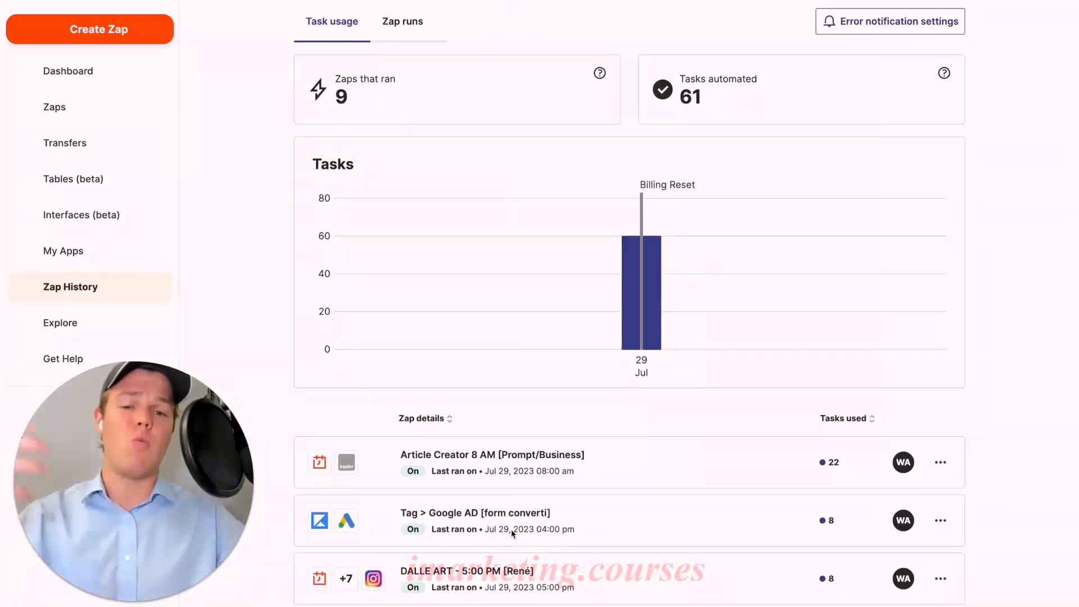
{"action": "scroll", "coordinate": [506, 351], "scroll_direction": "up", "scroll_amount": 2}
{"action": "left_click", "coordinate": [409, 111]}
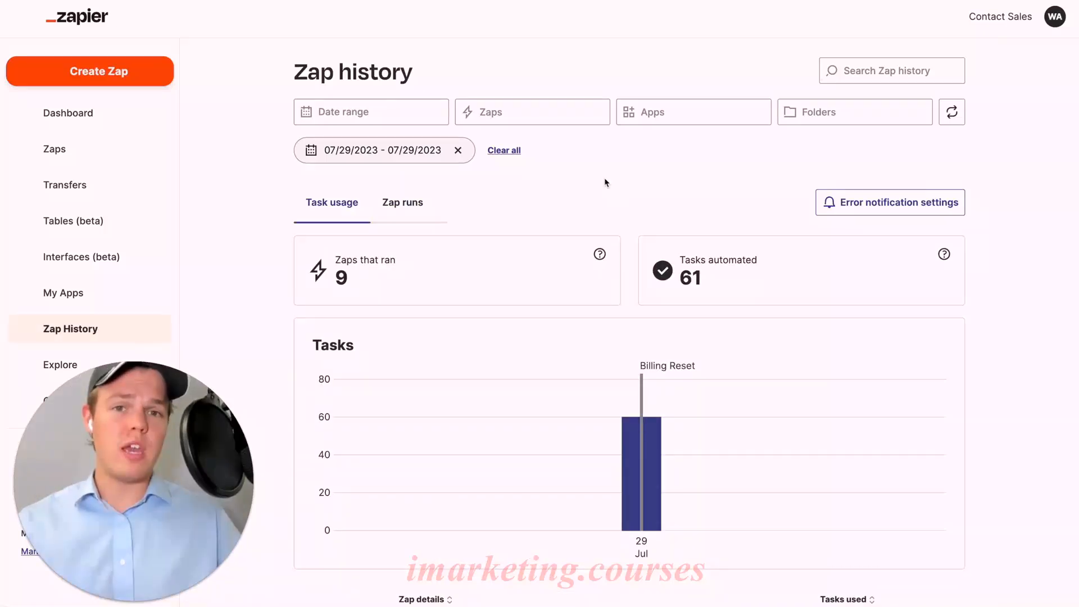
{"action": "left_click", "coordinate": [560, 111]}
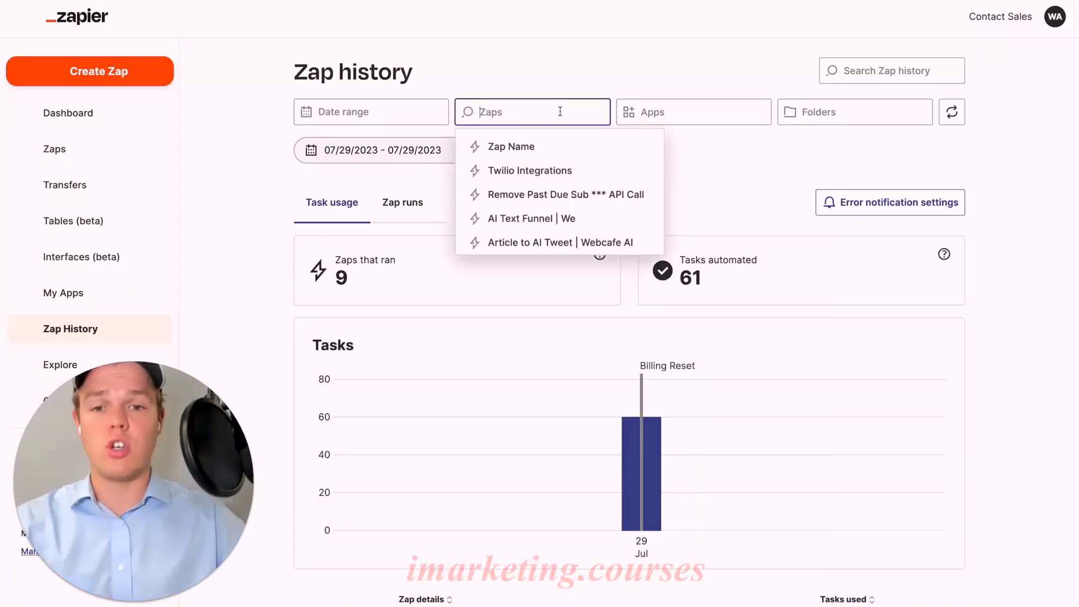
{"action": "left_click", "coordinate": [681, 114]}
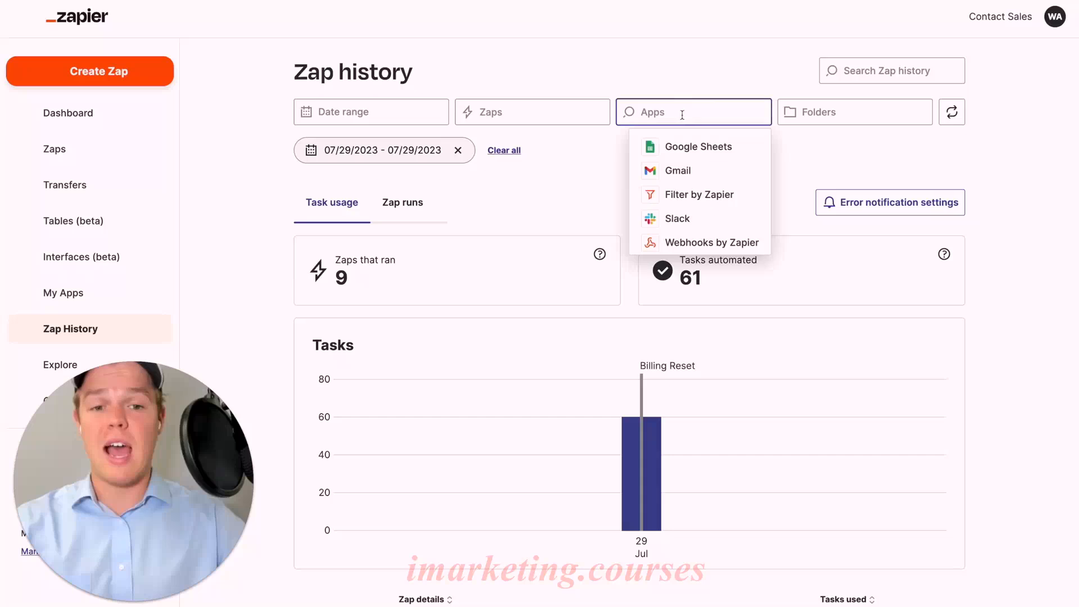
{"action": "left_click", "coordinate": [797, 115]}
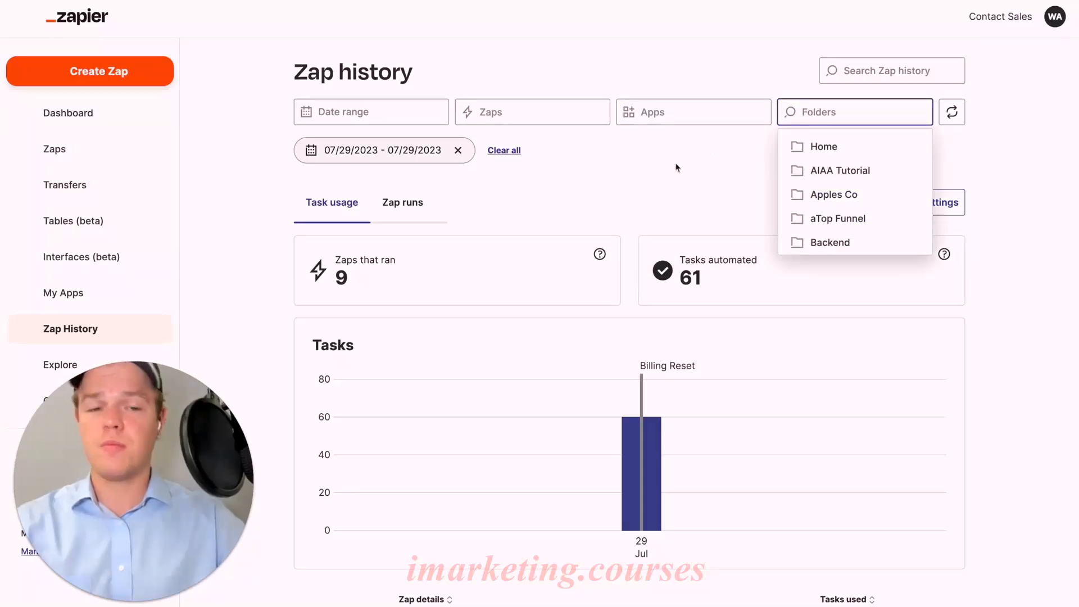
{"action": "left_click", "coordinate": [662, 185]}
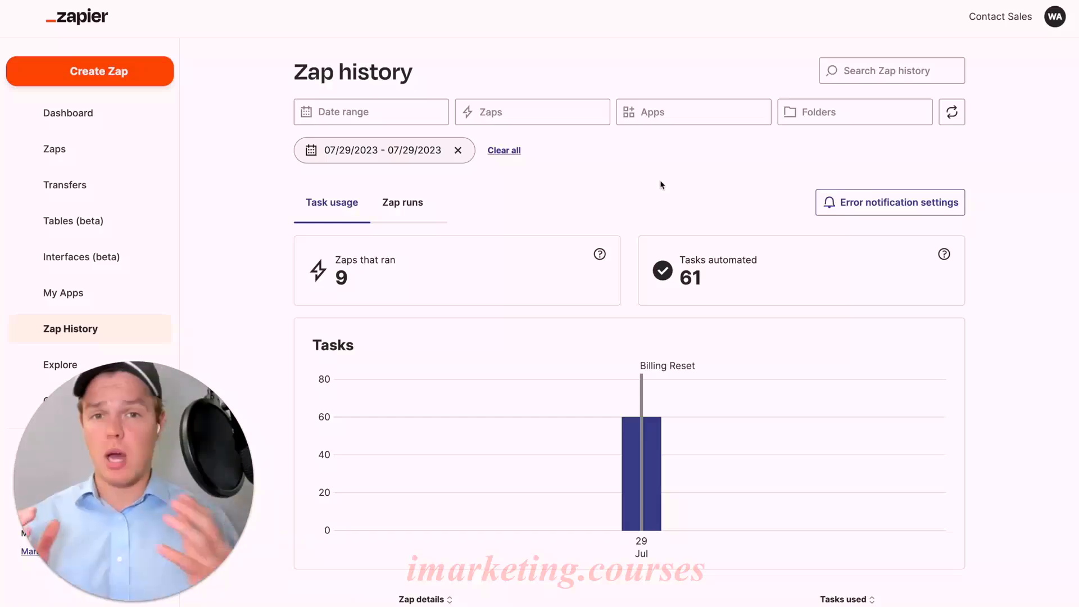
{"action": "left_click", "coordinate": [818, 118]}
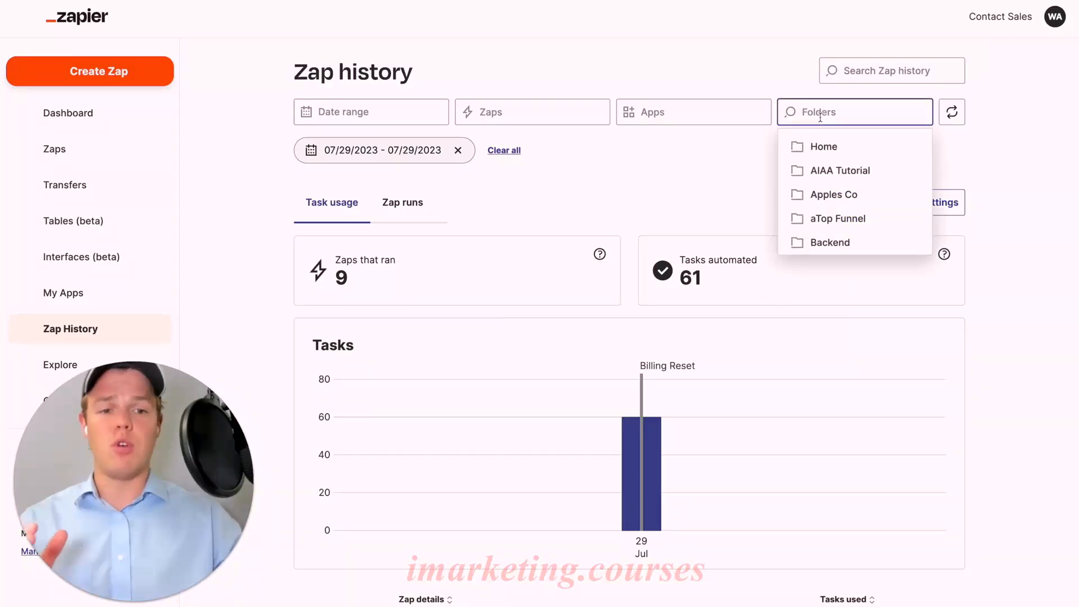
{"action": "left_click", "coordinate": [730, 154]}
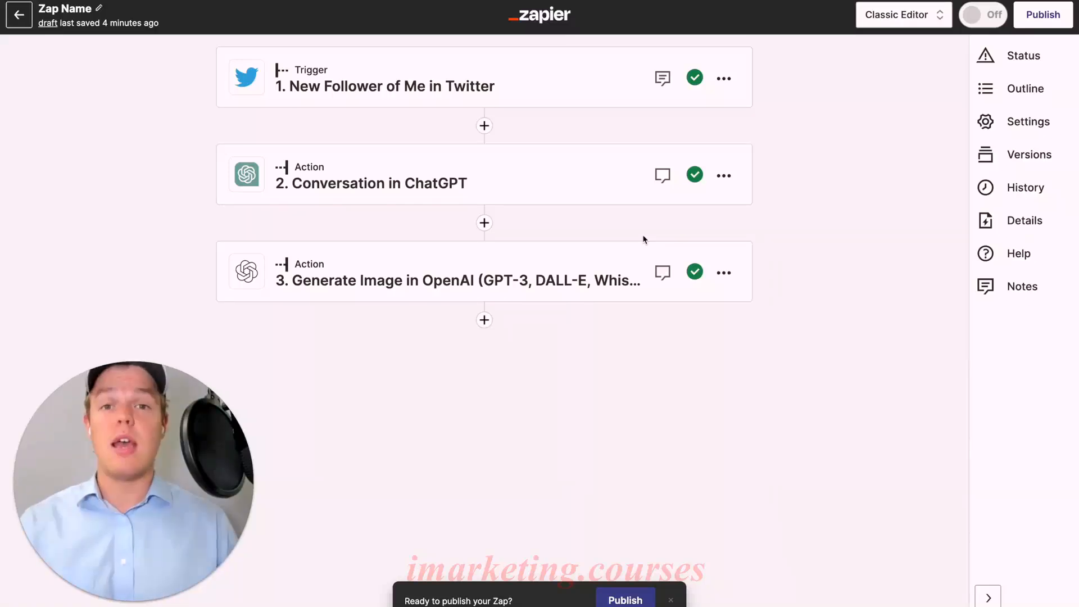
View the current Zap's run history and look over Zapier's Explore page.
{"action": "left_click", "coordinate": [1018, 187]}
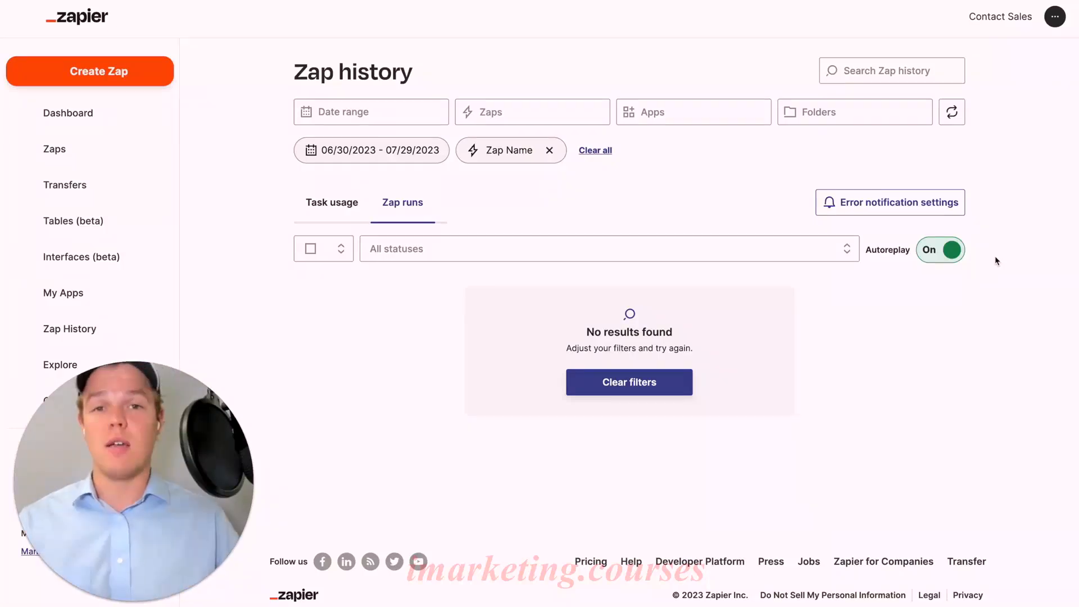
{"action": "left_click", "coordinate": [92, 365]}
{"action": "scroll", "coordinate": [429, 366], "scroll_direction": "down", "scroll_amount": 15}
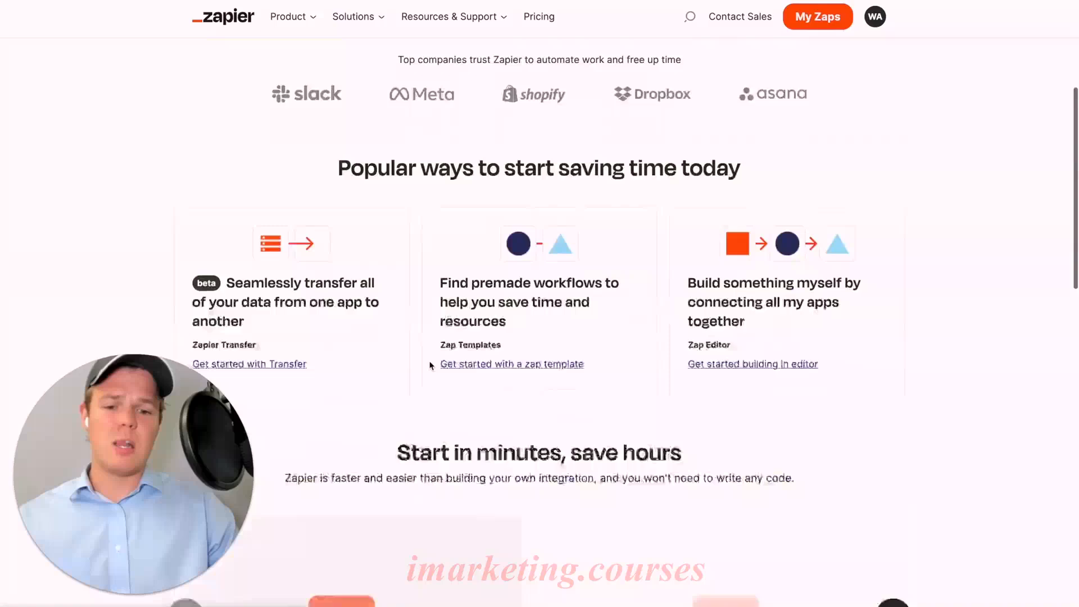
{"action": "scroll", "coordinate": [430, 365], "scroll_direction": "down", "scroll_amount": 6}
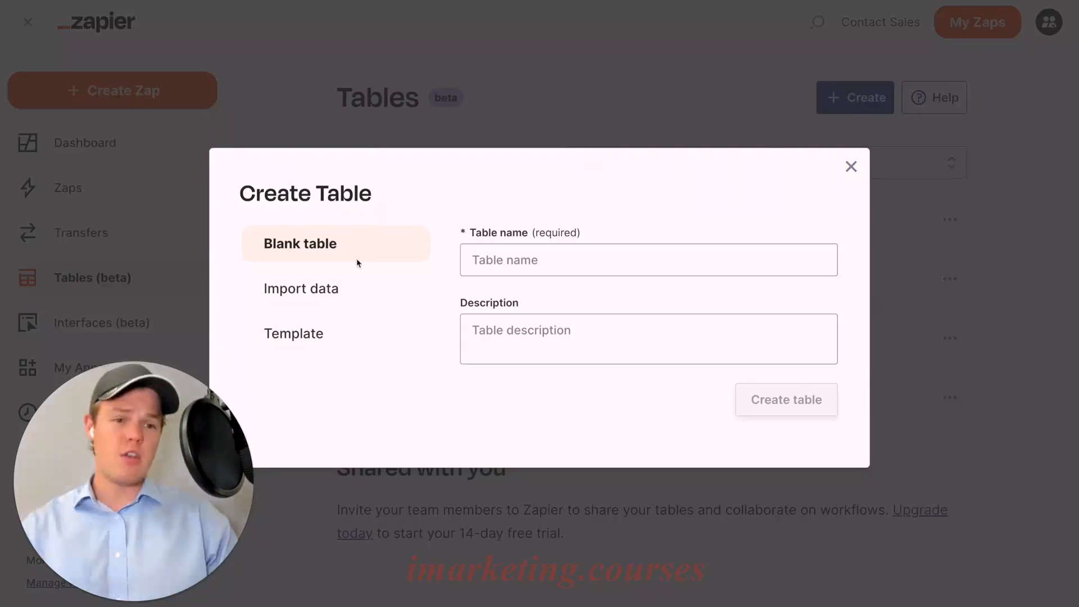
Enter "Test" as the new blank table's name and view the data import and template options for creating a table.
{"action": "left_click", "coordinate": [508, 256]}
{"action": "type", "text": "Test"}
{"action": "left_click", "coordinate": [361, 293]}
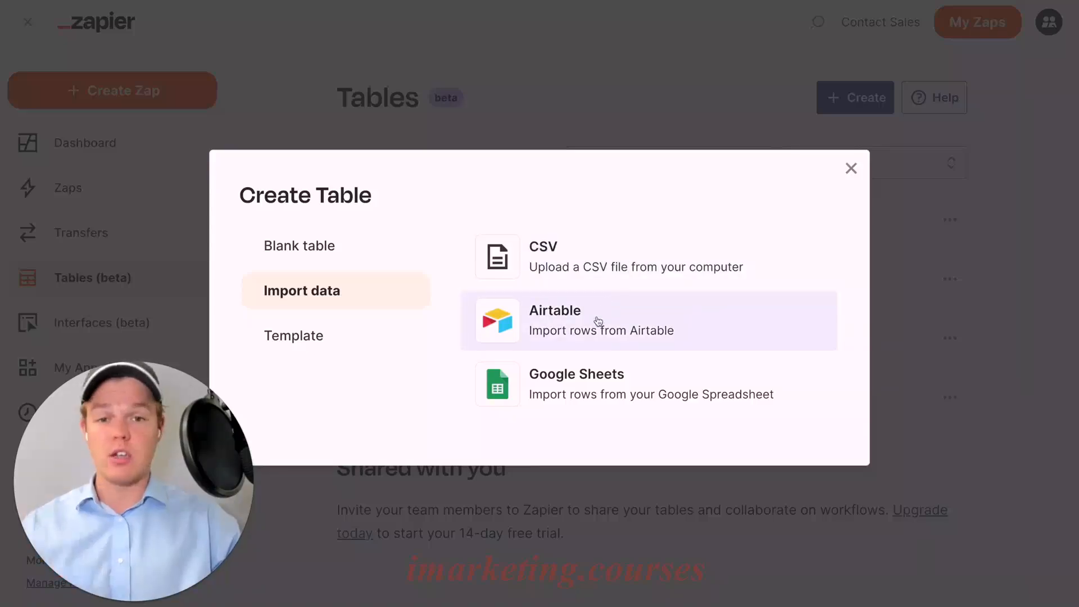
{"action": "left_click", "coordinate": [385, 344]}
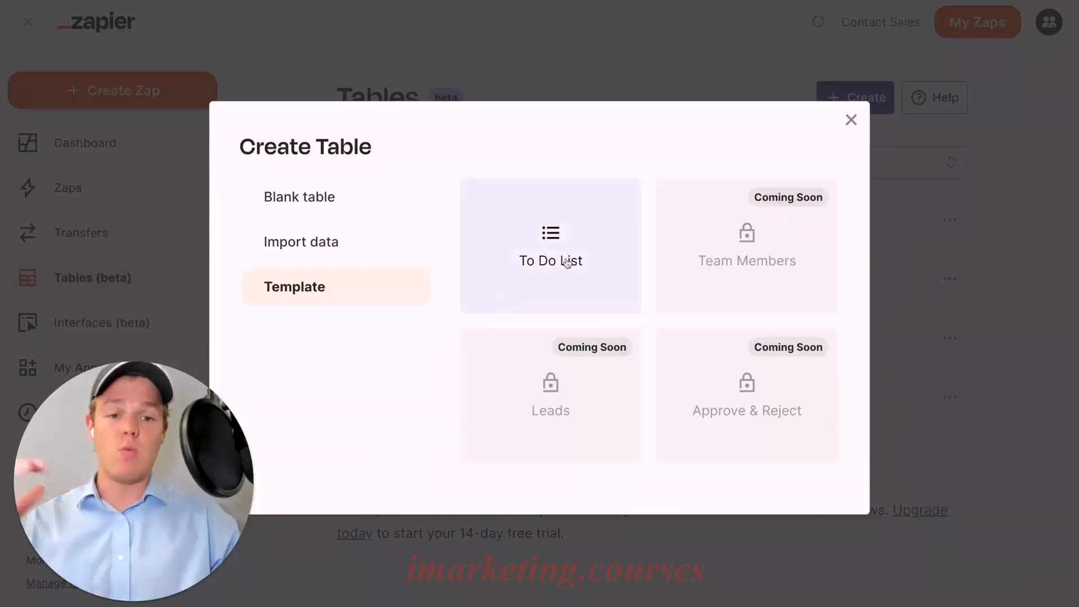